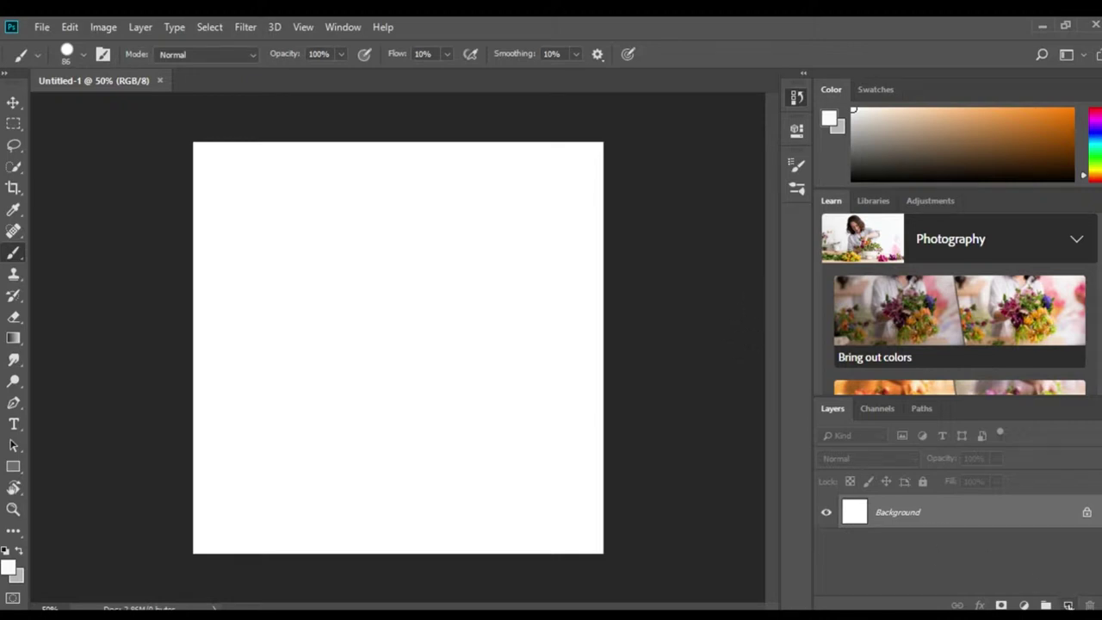
# Add two empty layers named Trazo and Bocdeto, placing Bocdeto beneath Trazo.
pyautogui.click(1067, 605)
pyautogui.doubleClick(891, 511)
pyautogui.write('Trazo')
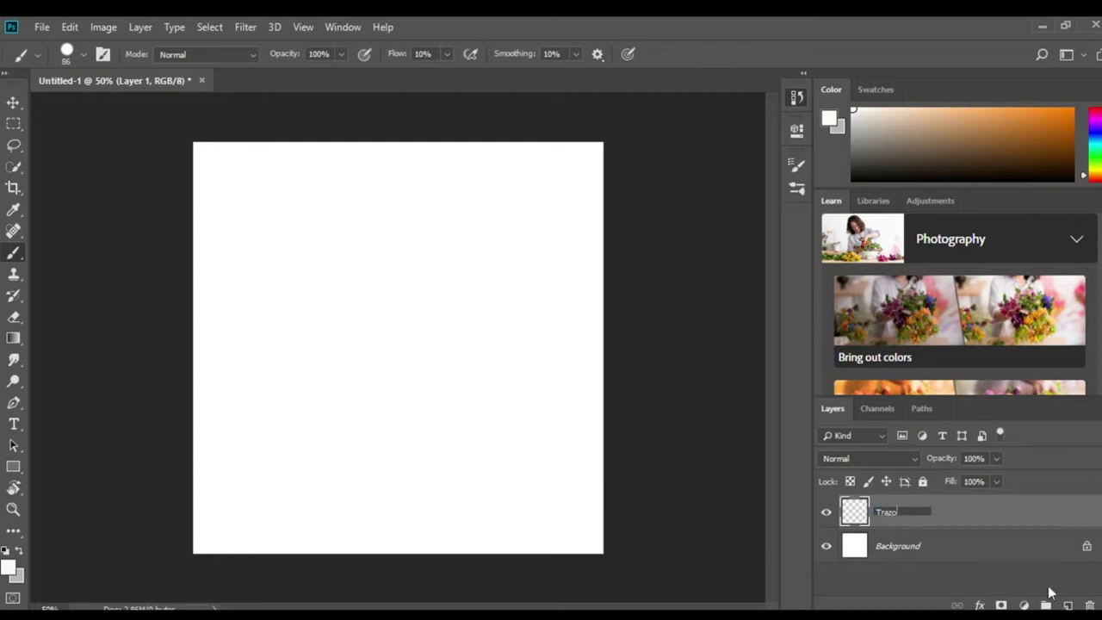
pyautogui.click(1067, 605)
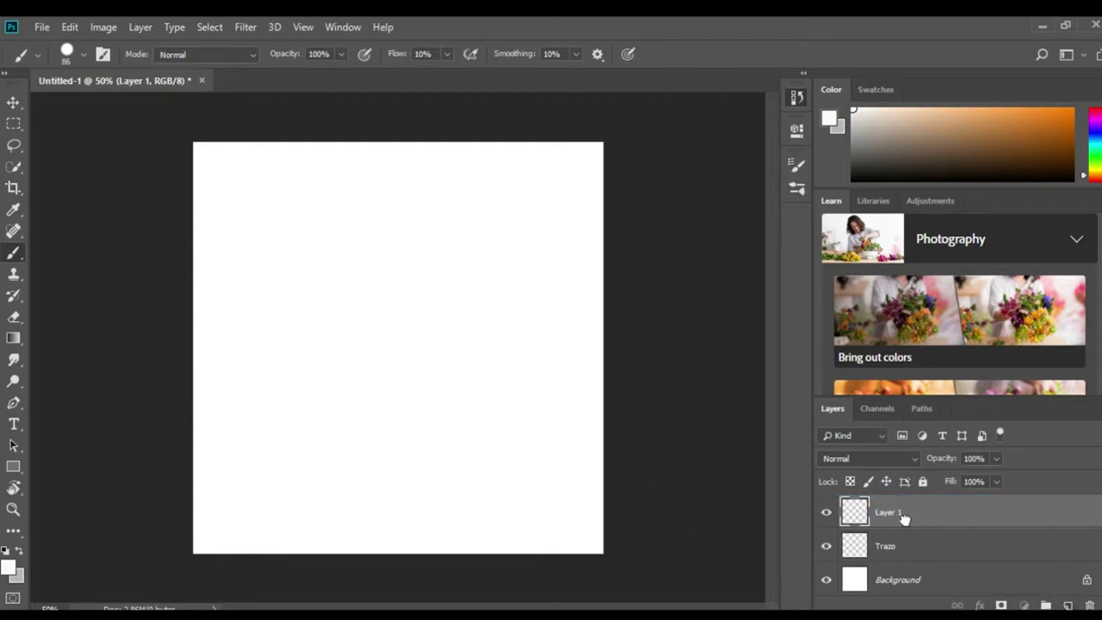
pyautogui.moveTo(902, 504); pyautogui.dragTo(891, 535)
pyautogui.doubleClick(891, 536)
pyautogui.write('Bocdeto')
pyautogui.press('Return')
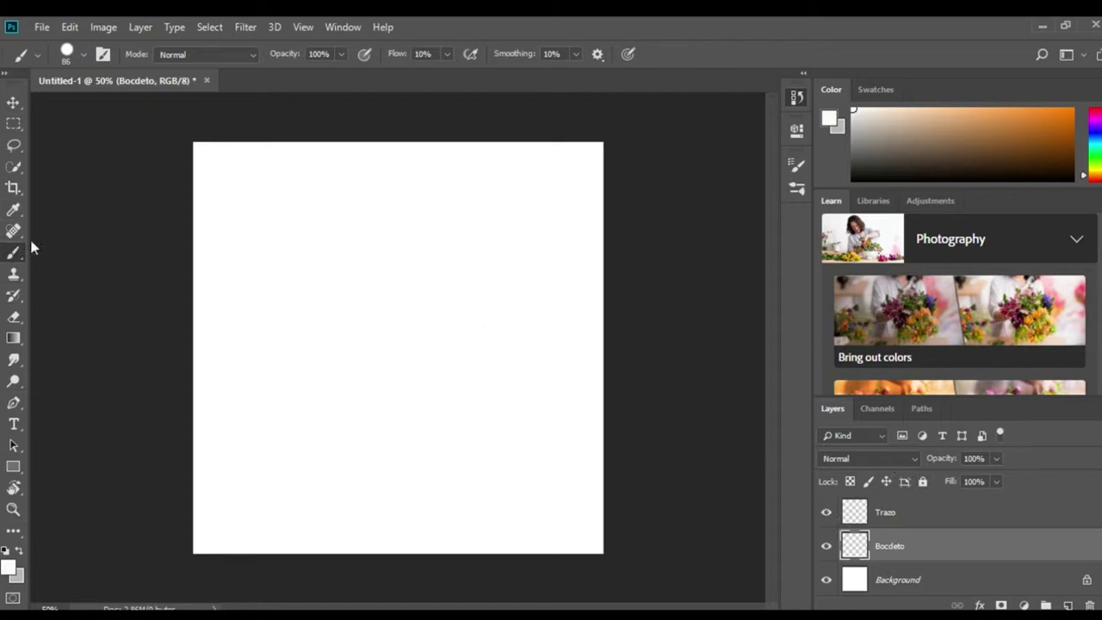
pyautogui.hotkey('shift', 'b')
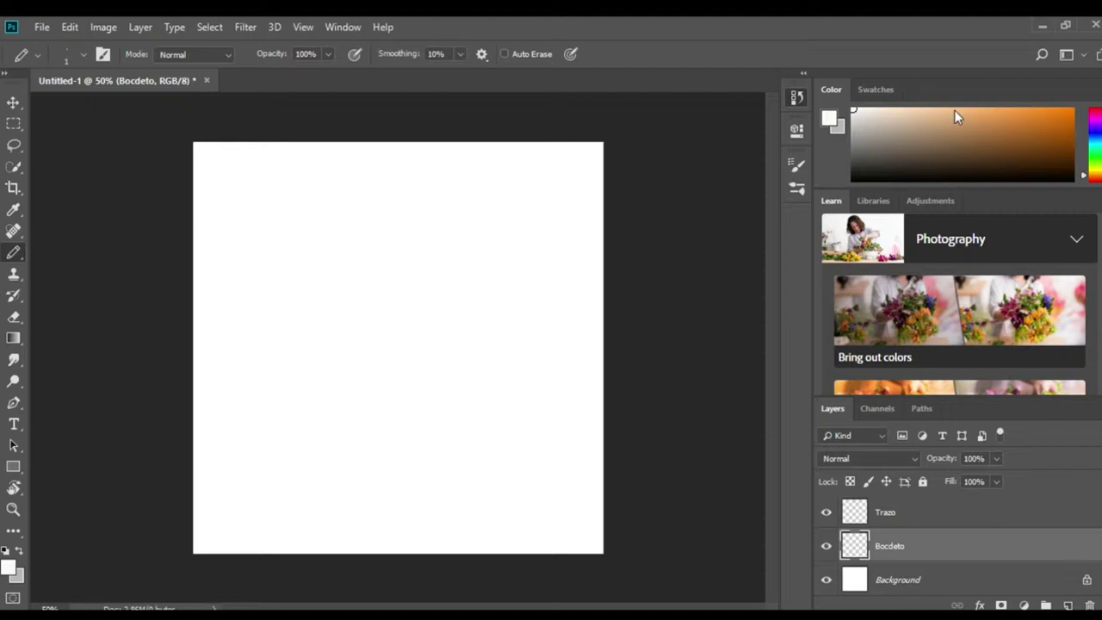
# Set the drawing colour to bright red and zoom in on the canvas.
pyautogui.moveTo(1084, 176); pyautogui.dragTo(1086, 185)
pyautogui.click(1071, 110)
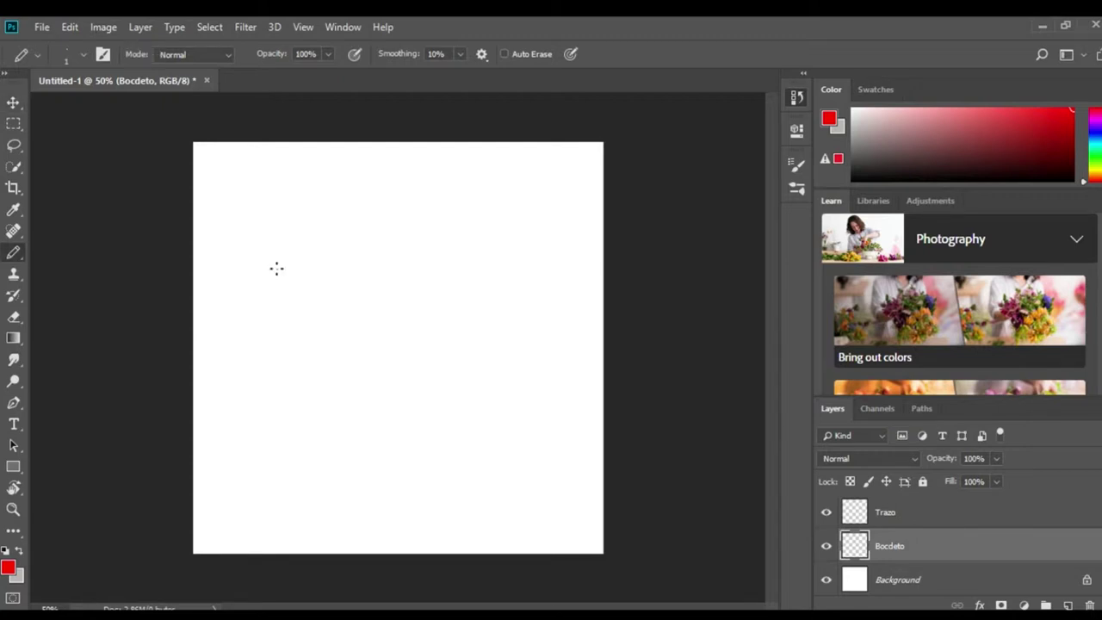
pyautogui.hotkey('ctrl', '+')
pyautogui.hotkey('ctrl', '+')
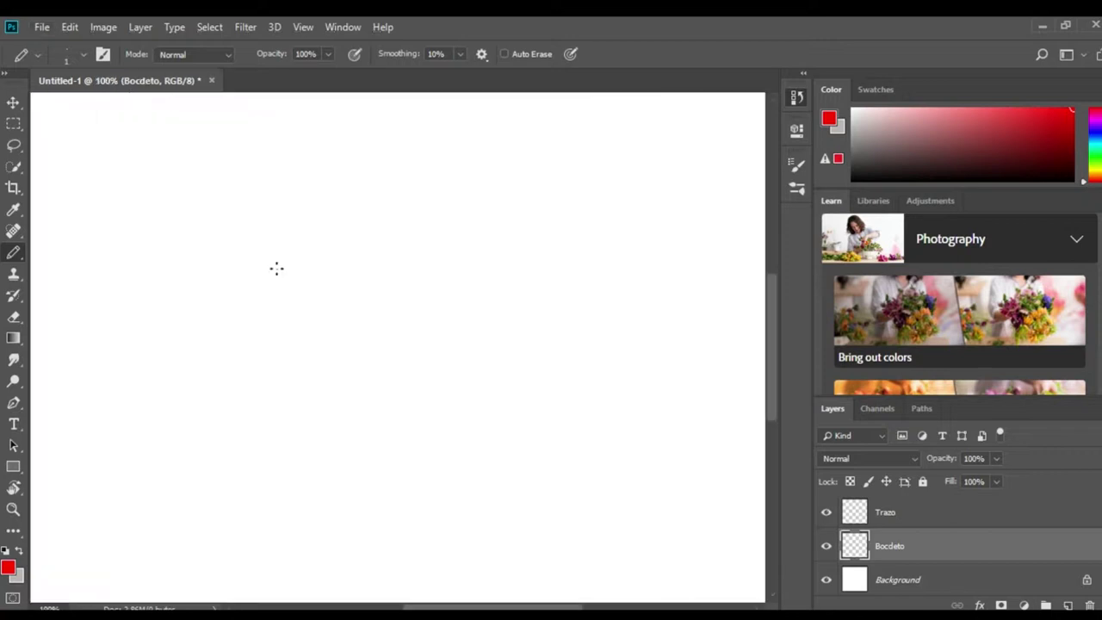
pyautogui.hotkey('ctrl', '-')
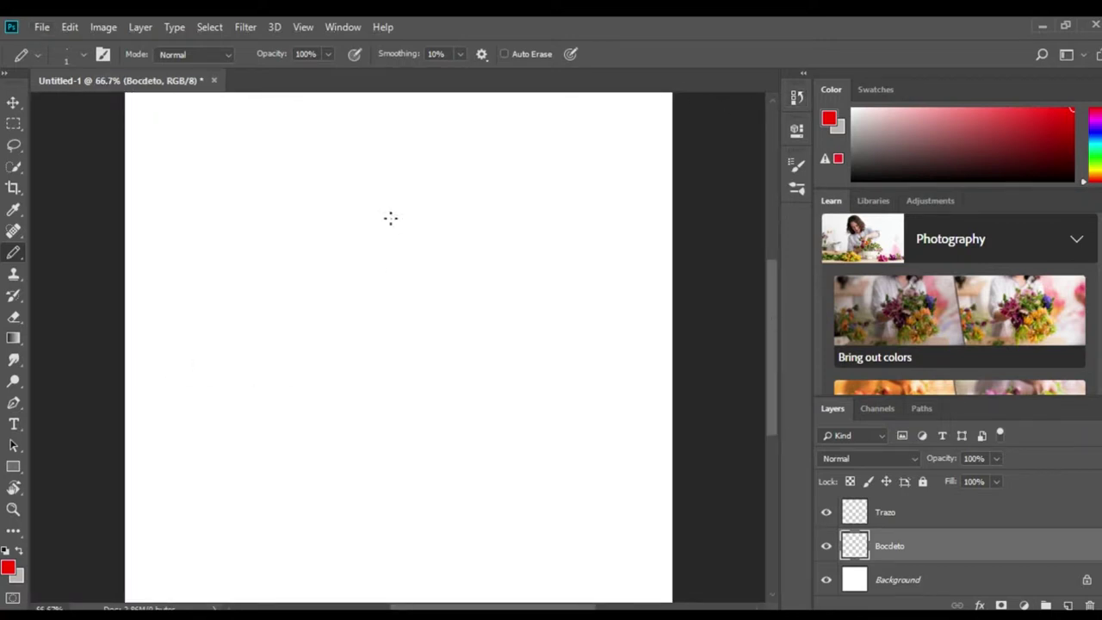
pyautogui.moveTo(369, 320); pyautogui.dragTo(373, 386)
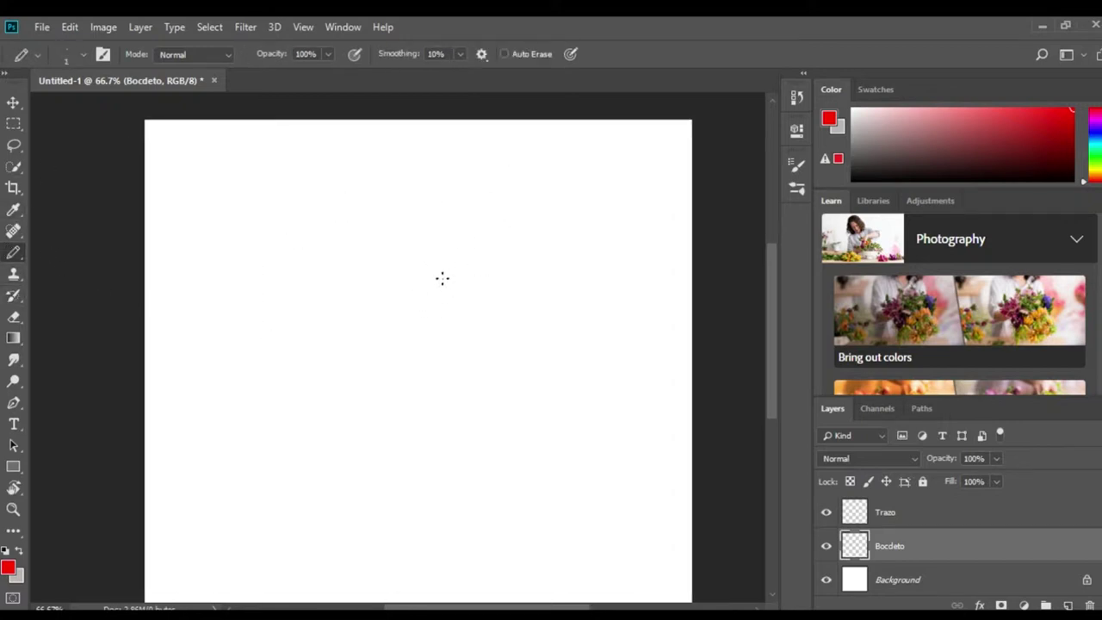
# Sketch a trial head and jaw, then erase it with a rectangular selection.
pyautogui.moveTo(554, 223)
pyautogui.mouseDown()
pyautogui.moveTo(504, 179)
pyautogui.moveTo(479, 177)
pyautogui.moveTo(546, 238)
pyautogui.moveTo(499, 280)
pyautogui.moveTo(516, 318)
pyautogui.mouseUp()
pyautogui.moveTo(452, 254)
pyautogui.mouseDown()
pyautogui.moveTo(482, 313)
pyautogui.moveTo(509, 299)
pyautogui.mouseUp()
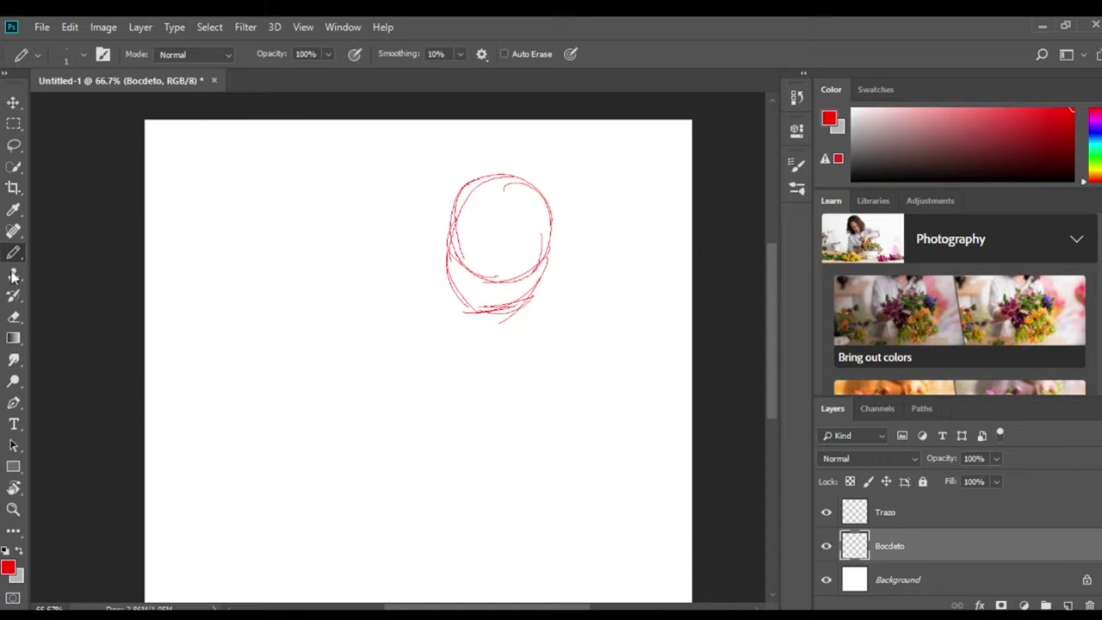
pyautogui.click(13, 123)
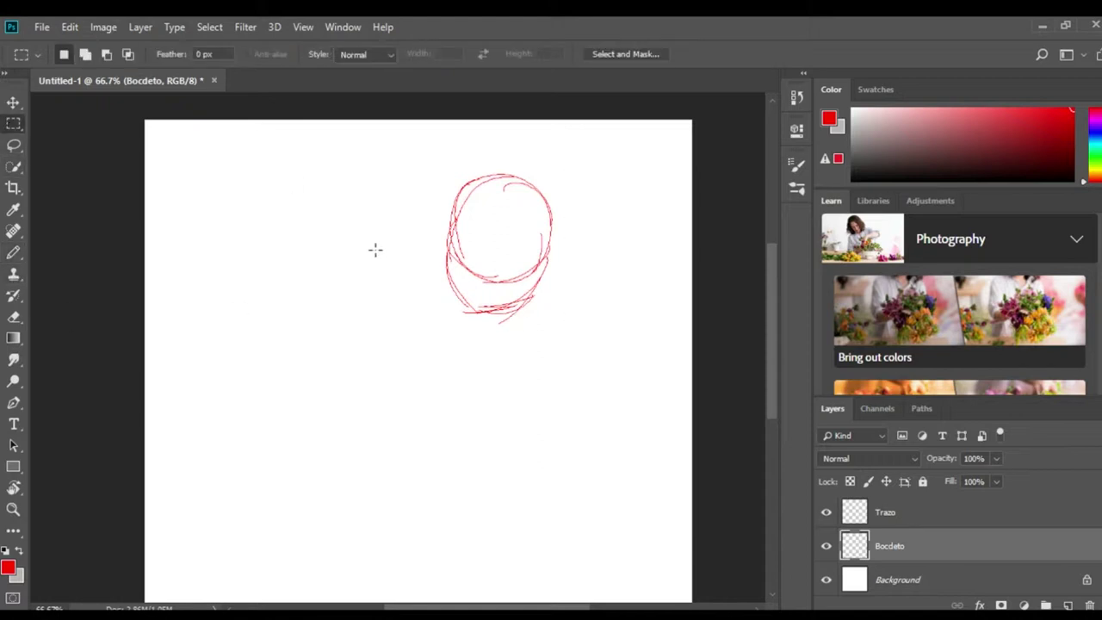
pyautogui.moveTo(376, 160); pyautogui.dragTo(570, 396)
pyautogui.press('Delete')
pyautogui.hotkey('ctrl', 'd')
pyautogui.press('b')
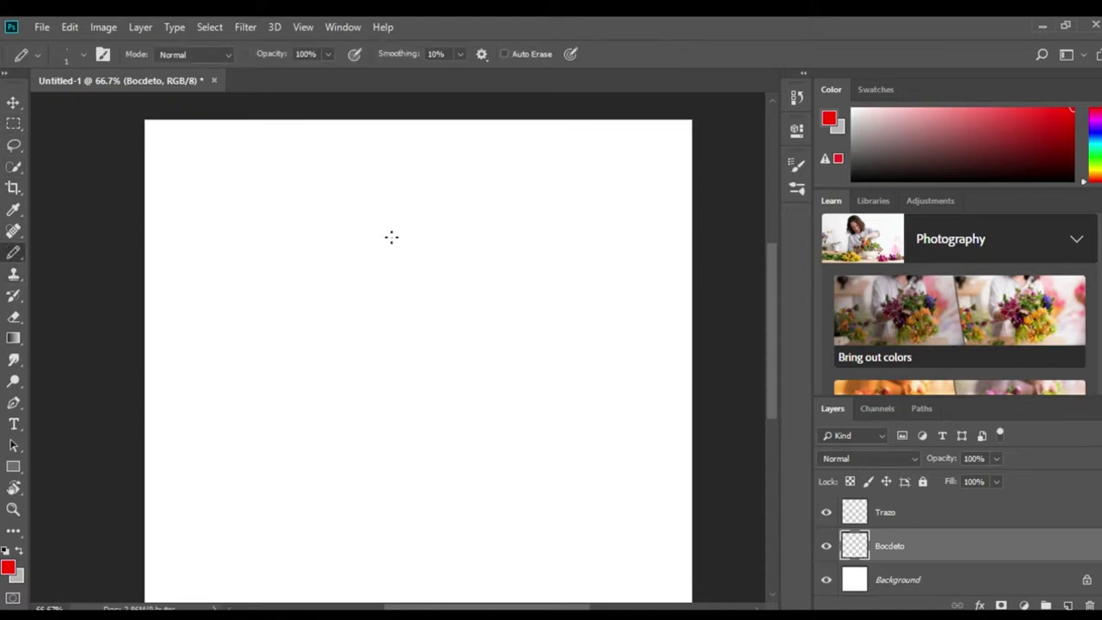
# Zoom the canvas out to 60%.
pyautogui.hotkey('ctrl', '-')
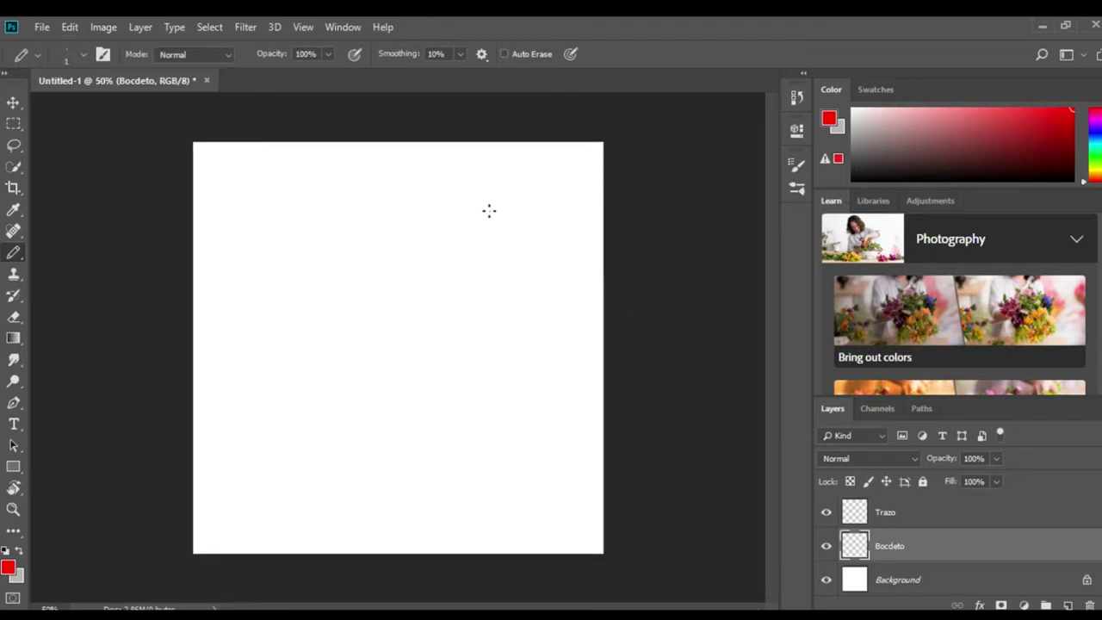
pyautogui.write('60')
pyautogui.press('Return')
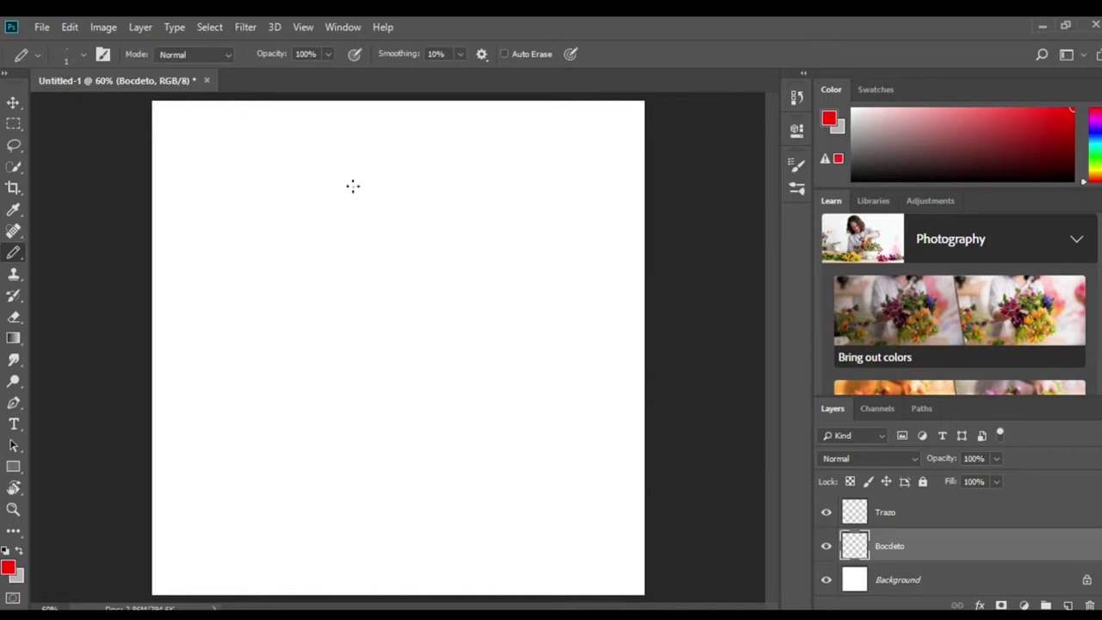
# Draw the red head circle, the jaw, and a guide line below the head.
pyautogui.moveTo(353, 186); pyautogui.dragTo(534, 267)
pyautogui.moveTo(515, 168); pyautogui.dragTo(418, 340)
pyautogui.moveTo(357, 156)
pyautogui.mouseDown()
pyautogui.moveTo(342, 290)
pyautogui.moveTo(454, 330)
pyautogui.mouseUp()
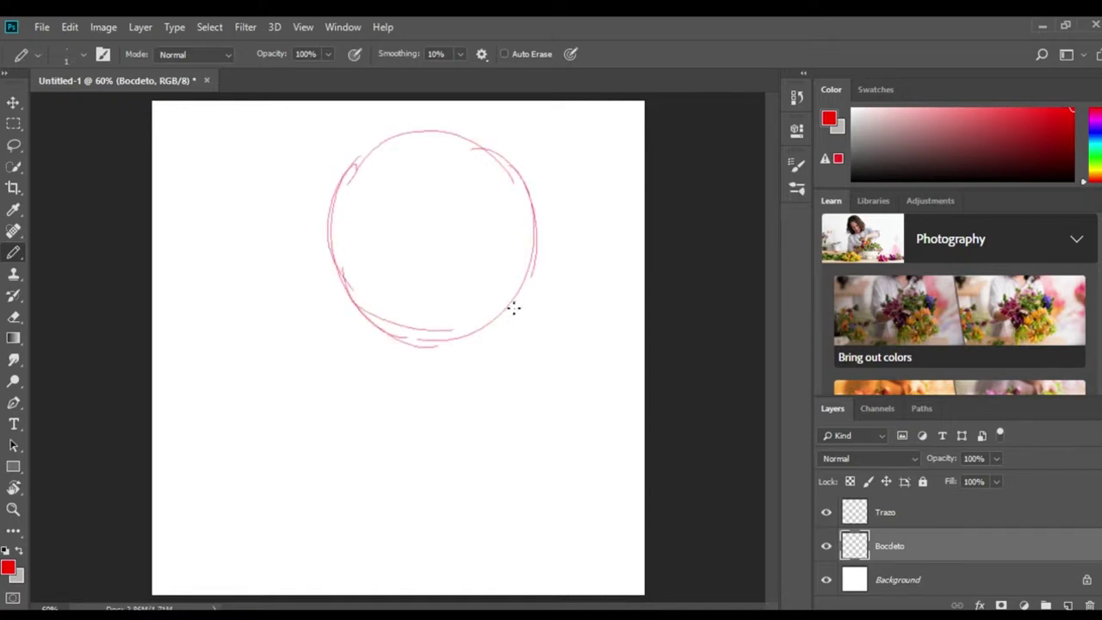
pyautogui.moveTo(528, 301); pyautogui.dragTo(435, 401)
pyautogui.moveTo(335, 268)
pyautogui.mouseDown()
pyautogui.moveTo(346, 327)
pyautogui.moveTo(427, 402)
pyautogui.mouseUp()
pyautogui.moveTo(355, 359); pyautogui.dragTo(437, 397)
pyautogui.moveTo(337, 324); pyautogui.dragTo(368, 373)
pyautogui.moveTo(330, 243)
pyautogui.mouseDown()
pyautogui.moveTo(349, 350)
pyautogui.moveTo(420, 397)
pyautogui.mouseUp()
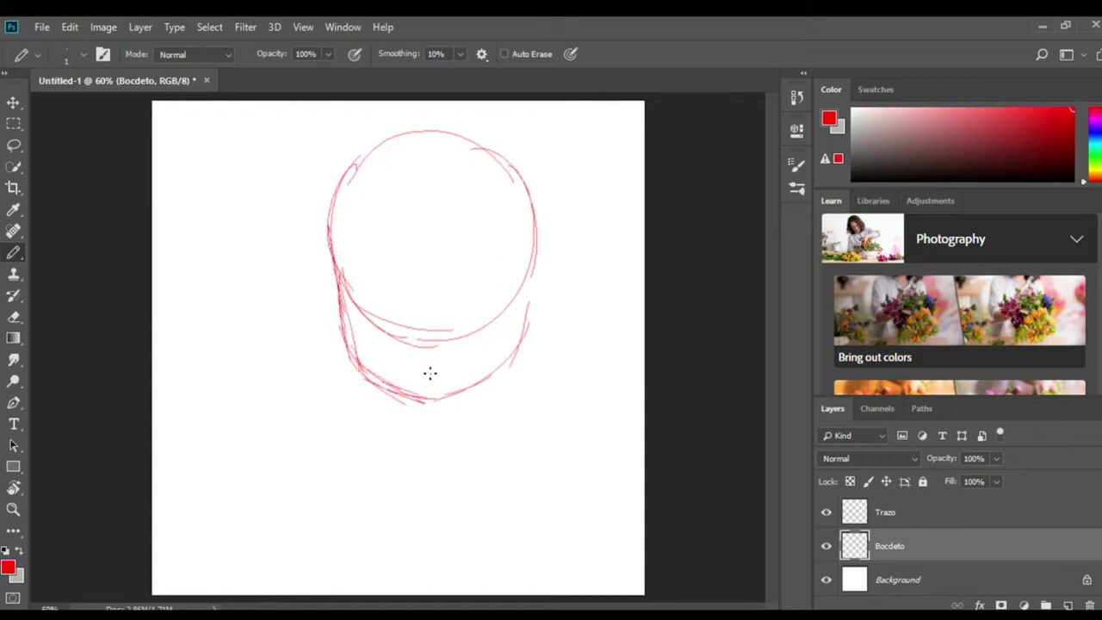
pyautogui.moveTo(418, 339)
pyautogui.mouseDown()
pyautogui.moveTo(524, 317)
pyautogui.moveTo(406, 334)
pyautogui.moveTo(338, 321)
pyautogui.mouseUp()
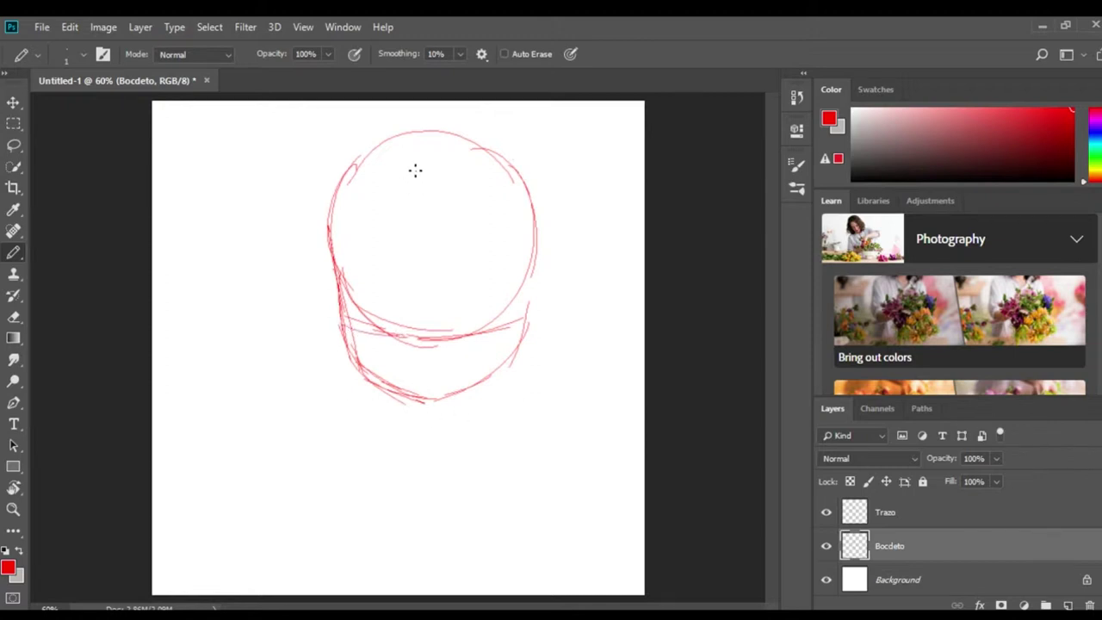
# Add the face's vertical centre line, nose mark, eyebrows and eyes.
pyautogui.moveTo(416, 166); pyautogui.dragTo(400, 348)
pyautogui.moveTo(408, 238); pyautogui.dragTo(413, 387)
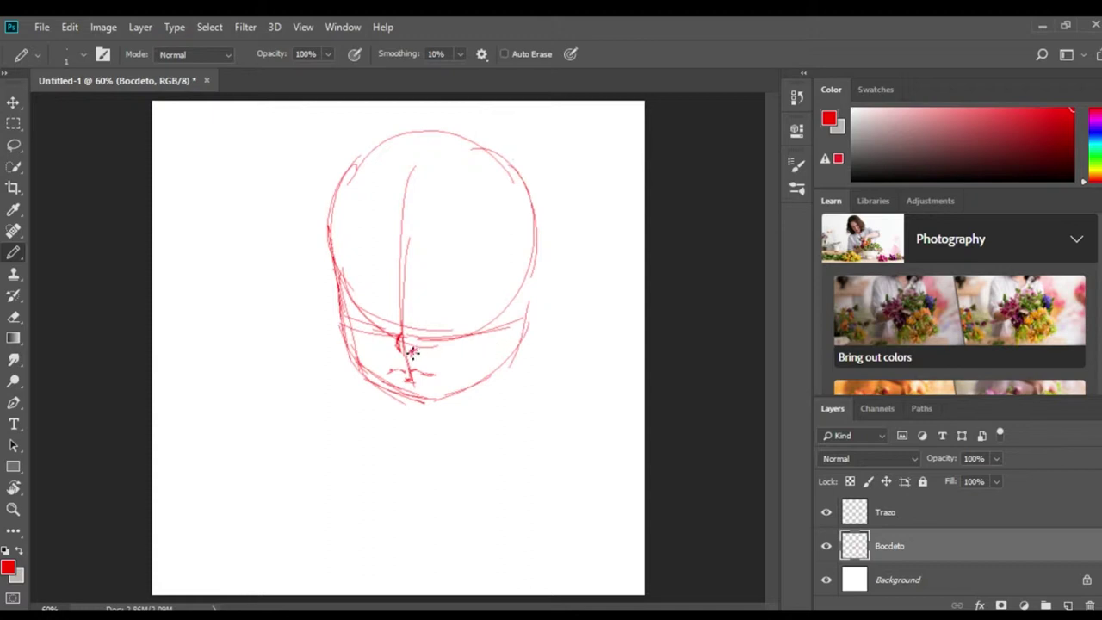
pyautogui.moveTo(403, 330)
pyautogui.mouseDown()
pyautogui.moveTo(394, 303)
pyautogui.moveTo(396, 338)
pyautogui.mouseUp()
pyautogui.moveTo(381, 274)
pyautogui.mouseDown()
pyautogui.moveTo(354, 275)
pyautogui.moveTo(486, 274)
pyautogui.mouseUp()
pyautogui.moveTo(393, 300)
pyautogui.mouseDown()
pyautogui.moveTo(362, 287)
pyautogui.moveTo(348, 303)
pyautogui.mouseUp()
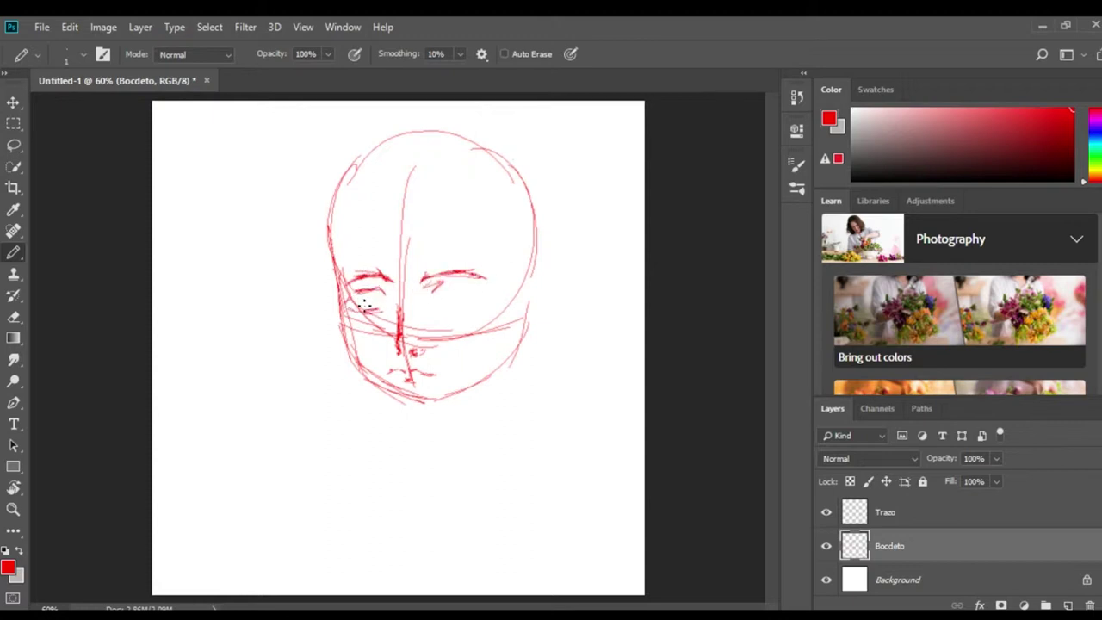
pyautogui.moveTo(440, 290)
pyautogui.mouseDown()
pyautogui.moveTo(472, 289)
pyautogui.moveTo(485, 303)
pyautogui.moveTo(434, 294)
pyautogui.moveTo(471, 300)
pyautogui.mouseUp()
pyautogui.moveTo(389, 296)
pyautogui.mouseDown()
pyautogui.moveTo(361, 308)
pyautogui.moveTo(389, 312)
pyautogui.mouseUp()
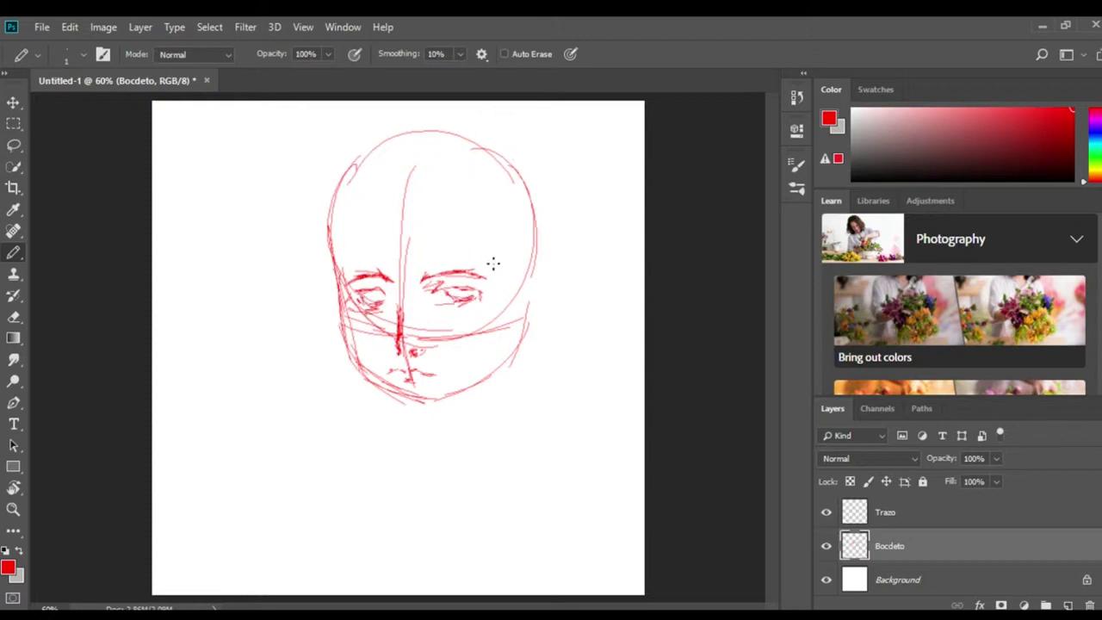
# Sketch the bob hair strands on both sides, the bangs, and the top-of-head contour.
pyautogui.moveTo(480, 246); pyautogui.dragTo(467, 353)
pyautogui.moveTo(508, 297)
pyautogui.mouseDown()
pyautogui.moveTo(465, 363)
pyautogui.moveTo(479, 405)
pyautogui.mouseUp()
pyautogui.moveTo(503, 346); pyautogui.dragTo(508, 426)
pyautogui.moveTo(536, 313); pyautogui.dragTo(527, 370)
pyautogui.moveTo(539, 251)
pyautogui.mouseDown()
pyautogui.moveTo(533, 392)
pyautogui.moveTo(508, 409)
pyautogui.mouseUp()
pyautogui.moveTo(475, 221); pyautogui.dragTo(465, 270)
pyautogui.moveTo(470, 249)
pyautogui.mouseDown()
pyautogui.moveTo(413, 277)
pyautogui.moveTo(378, 266)
pyautogui.moveTo(327, 361)
pyautogui.mouseUp()
pyautogui.moveTo(321, 224); pyautogui.dragTo(313, 353)
pyautogui.moveTo(422, 136)
pyautogui.mouseDown()
pyautogui.moveTo(502, 152)
pyautogui.moveTo(325, 206)
pyautogui.mouseUp()
pyautogui.moveTo(324, 191); pyautogui.dragTo(315, 310)
pyautogui.moveTo(502, 153); pyautogui.dragTo(542, 262)
# Refine the lower jaw, chin, cheek and eye detail, plus lower-right hair strands.
pyautogui.moveTo(334, 348)
pyautogui.mouseDown()
pyautogui.moveTo(351, 410)
pyautogui.moveTo(339, 410)
pyautogui.mouseUp()
pyautogui.moveTo(478, 382)
pyautogui.mouseDown()
pyautogui.moveTo(392, 399)
pyautogui.moveTo(356, 362)
pyautogui.moveTo(343, 311)
pyautogui.mouseUp()
pyautogui.moveTo(477, 318); pyautogui.dragTo(451, 331)
pyautogui.moveTo(379, 320); pyautogui.dragTo(346, 334)
pyautogui.moveTo(503, 370)
pyautogui.mouseDown()
pyautogui.moveTo(497, 413)
pyautogui.moveTo(475, 426)
pyautogui.mouseUp()
pyautogui.moveTo(494, 377); pyautogui.dragTo(489, 429)
# Sketch the neck, collar and both shoulders out to the canvas edges.
pyautogui.moveTo(396, 426)
pyautogui.mouseDown()
pyautogui.moveTo(391, 400)
pyautogui.moveTo(395, 430)
pyautogui.mouseUp()
pyautogui.moveTo(502, 375); pyautogui.dragTo(492, 439)
pyautogui.moveTo(390, 401); pyautogui.dragTo(396, 441)
pyautogui.moveTo(493, 395)
pyautogui.mouseDown()
pyautogui.moveTo(494, 443)
pyautogui.moveTo(446, 526)
pyautogui.mouseUp()
pyautogui.moveTo(512, 484); pyautogui.dragTo(437, 534)
pyautogui.moveTo(386, 432)
pyautogui.mouseDown()
pyautogui.moveTo(355, 468)
pyautogui.moveTo(411, 530)
pyautogui.moveTo(458, 520)
pyautogui.mouseUp()
pyautogui.moveTo(523, 459); pyautogui.dragTo(583, 496)
pyautogui.moveTo(520, 451)
pyautogui.mouseDown()
pyautogui.moveTo(614, 504)
pyautogui.moveTo(641, 588)
pyautogui.mouseUp()
pyautogui.moveTo(362, 469)
pyautogui.mouseDown()
pyautogui.moveTo(293, 508)
pyautogui.moveTo(251, 517)
pyautogui.mouseUp()
pyautogui.moveTo(262, 514); pyautogui.dragTo(234, 594)
# Add flowing background curves across the top corner, head and lower canvas.
pyautogui.moveTo(222, 107); pyautogui.dragTo(153, 256)
pyautogui.moveTo(641, 184)
pyautogui.mouseDown()
pyautogui.moveTo(437, 197)
pyautogui.moveTo(387, 267)
pyautogui.mouseUp()
pyautogui.moveTo(461, 253); pyautogui.dragTo(644, 305)
pyautogui.moveTo(165, 415); pyautogui.dragTo(505, 424)
pyautogui.moveTo(527, 491); pyautogui.dragTo(153, 521)
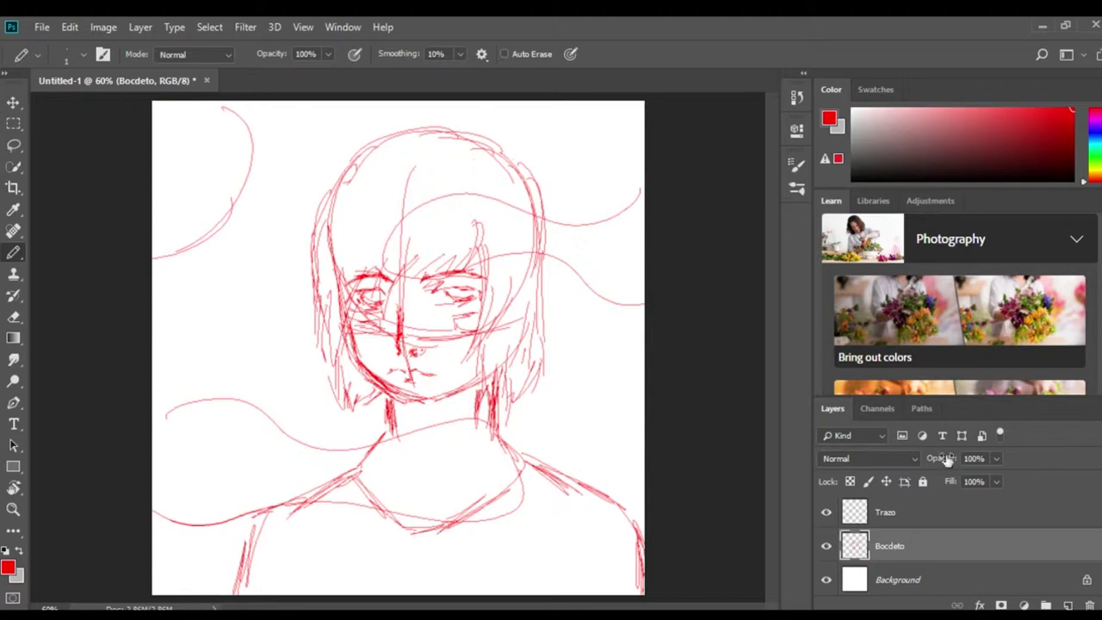
# Lower the Bocdeto layer opacity to 32% and make Trazo the active layer for the brush.
pyautogui.click(975, 458)
pyautogui.moveTo(964, 466); pyautogui.dragTo(944, 481)
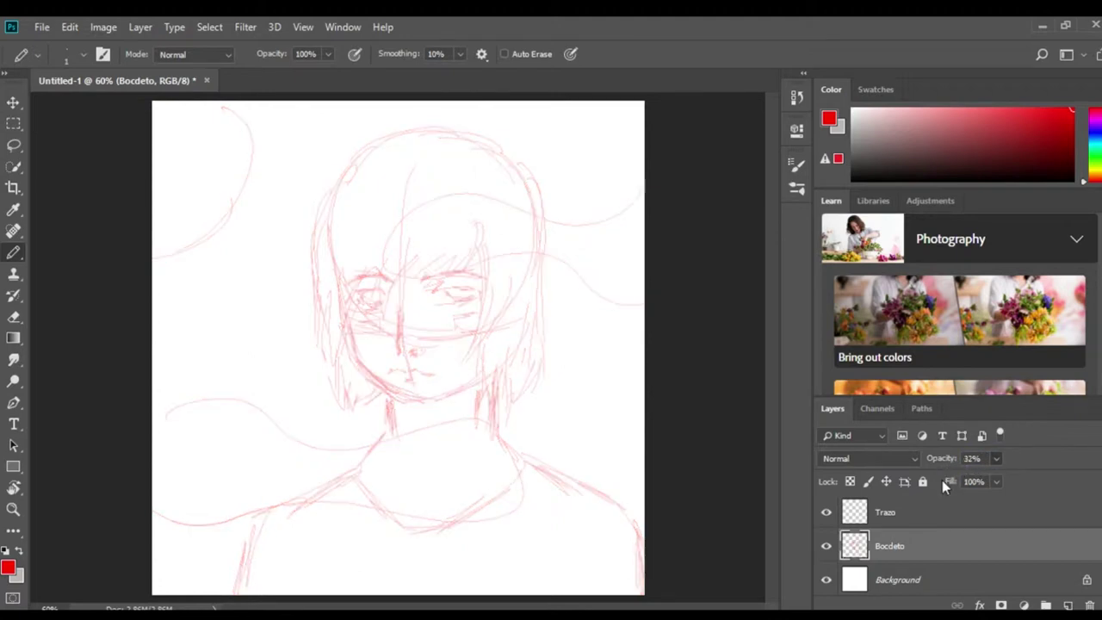
pyautogui.click(938, 512)
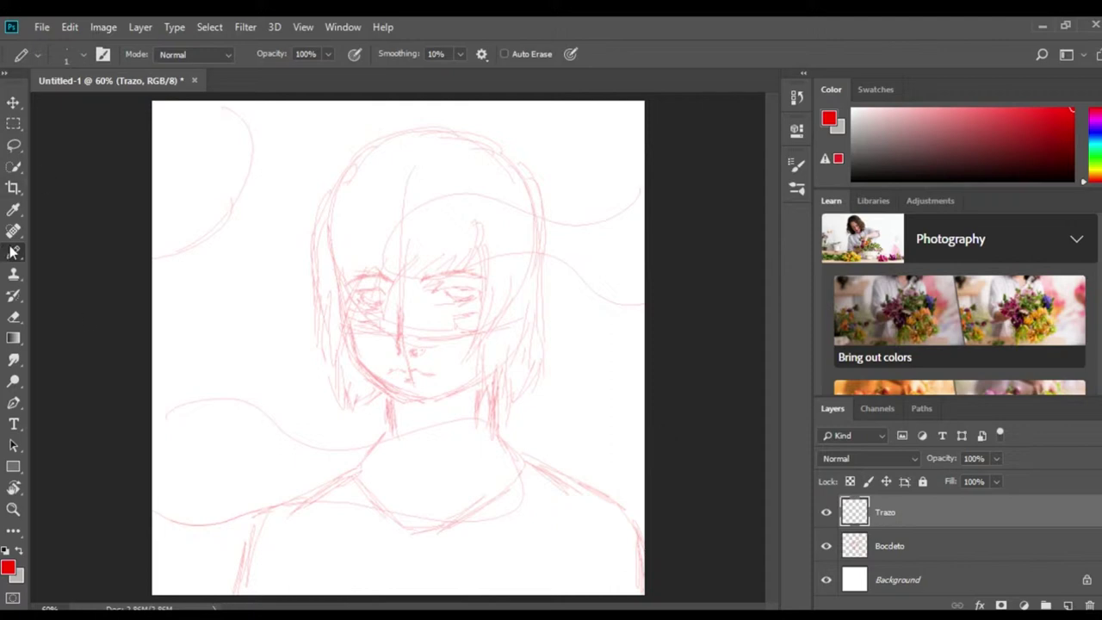
pyautogui.hotkey('shift', 'b')
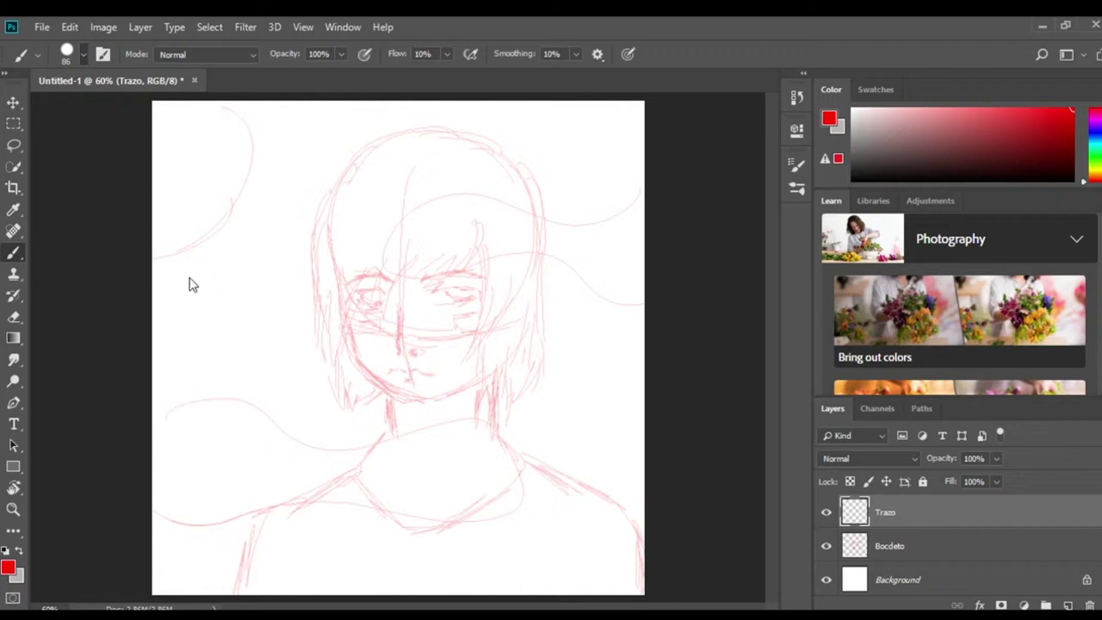
# Load a full-flow brush, undo a red test stroke, and pick a light muted purple.
pyautogui.press('b')
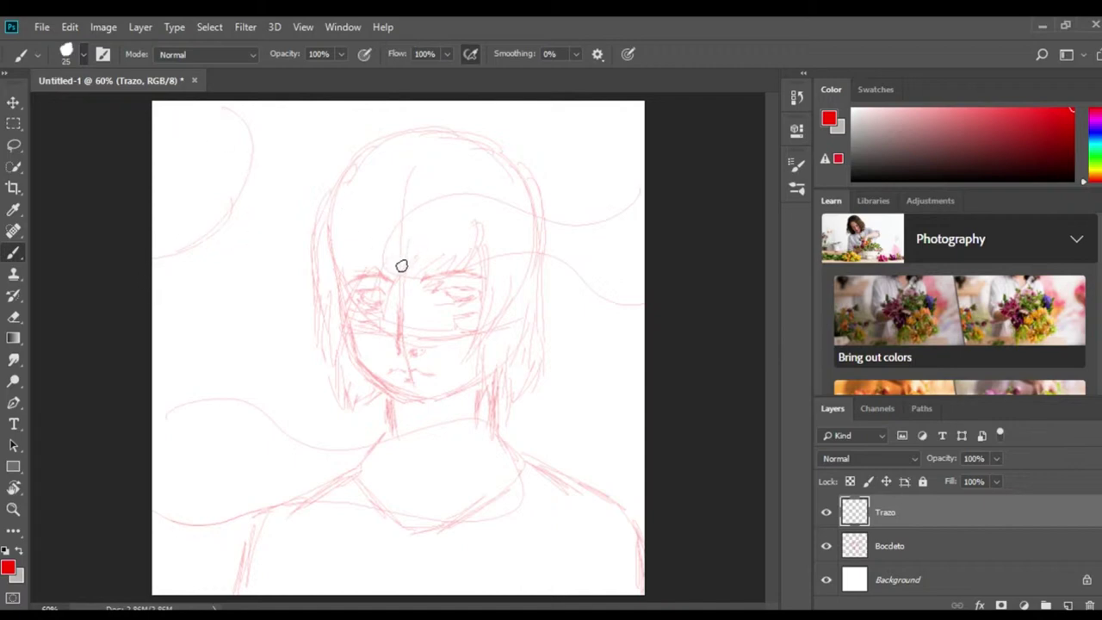
pyautogui.moveTo(482, 253); pyautogui.dragTo(385, 255)
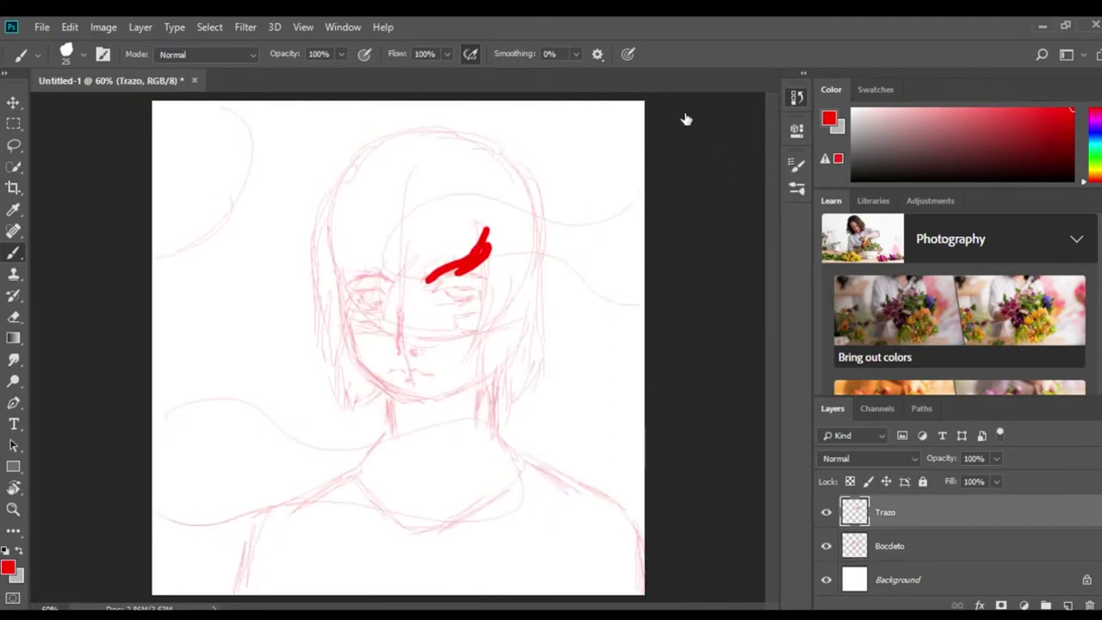
pyautogui.hotkey('ctrl', 'z')
pyautogui.hotkey('ctrl', 'z')
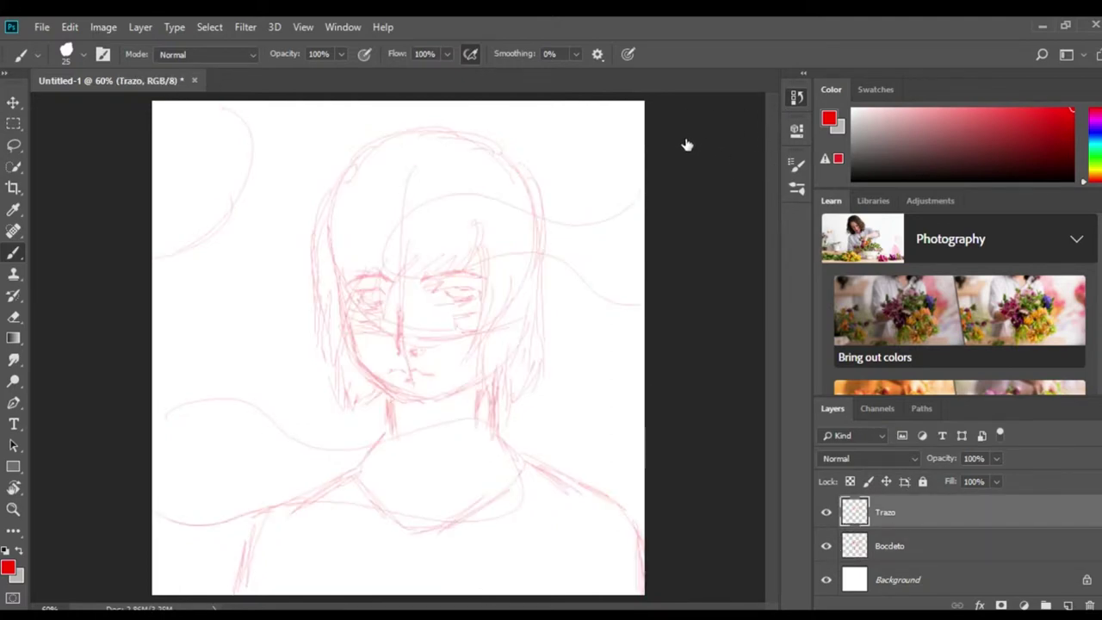
pyautogui.click(877, 112)
pyautogui.click(1093, 121)
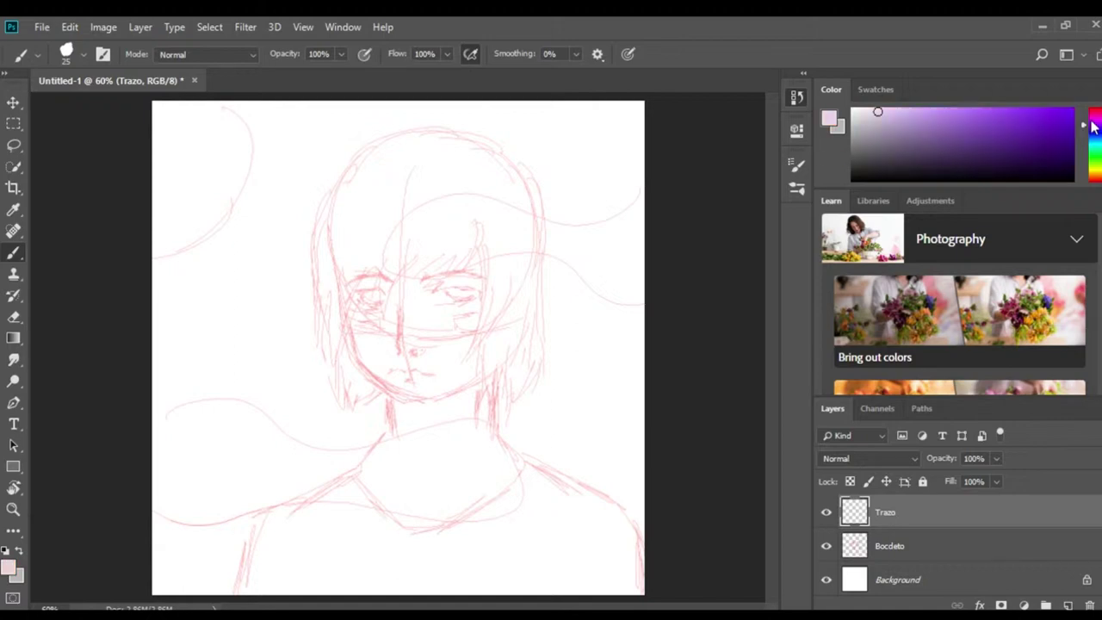
pyautogui.click(933, 146)
pyautogui.moveTo(933, 146); pyautogui.dragTo(945, 131)
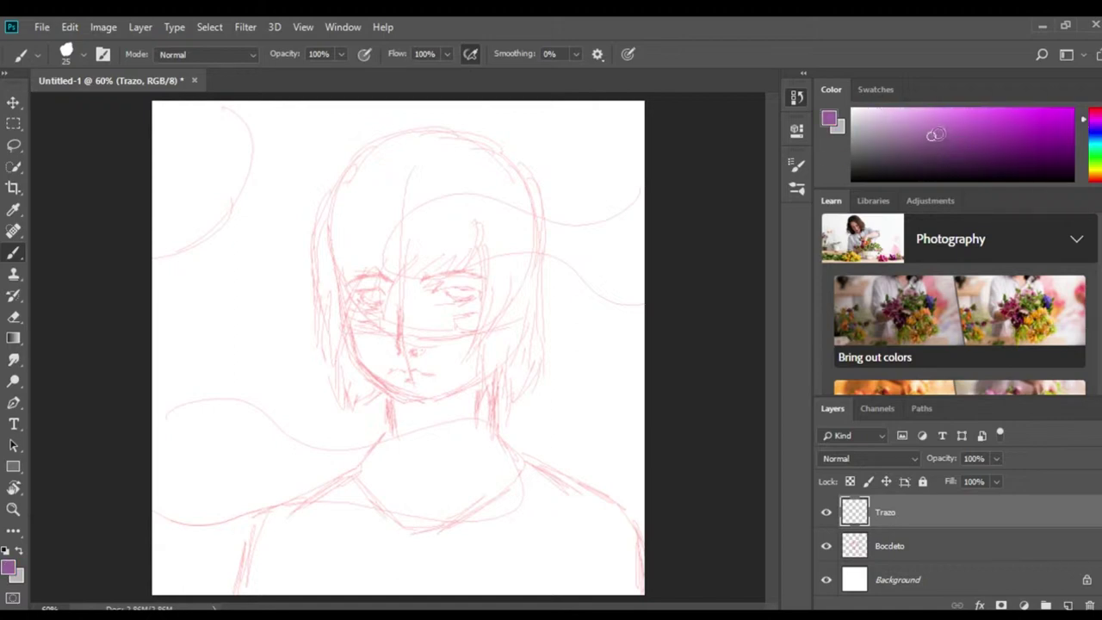
# Test the purple brush at size 10, then size 30 with 56% flow, undoing every stroke.
pyautogui.press('[')
pyautogui.press('[')
pyautogui.moveTo(483, 217); pyautogui.dragTo(467, 270)
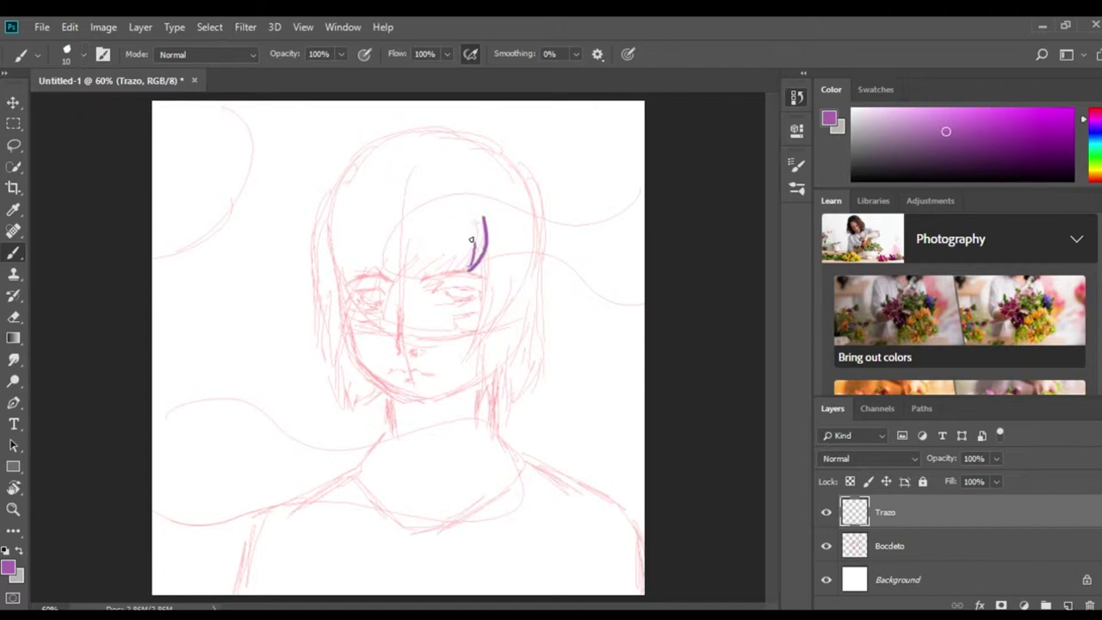
pyautogui.hotkey('ctrl', 'z')
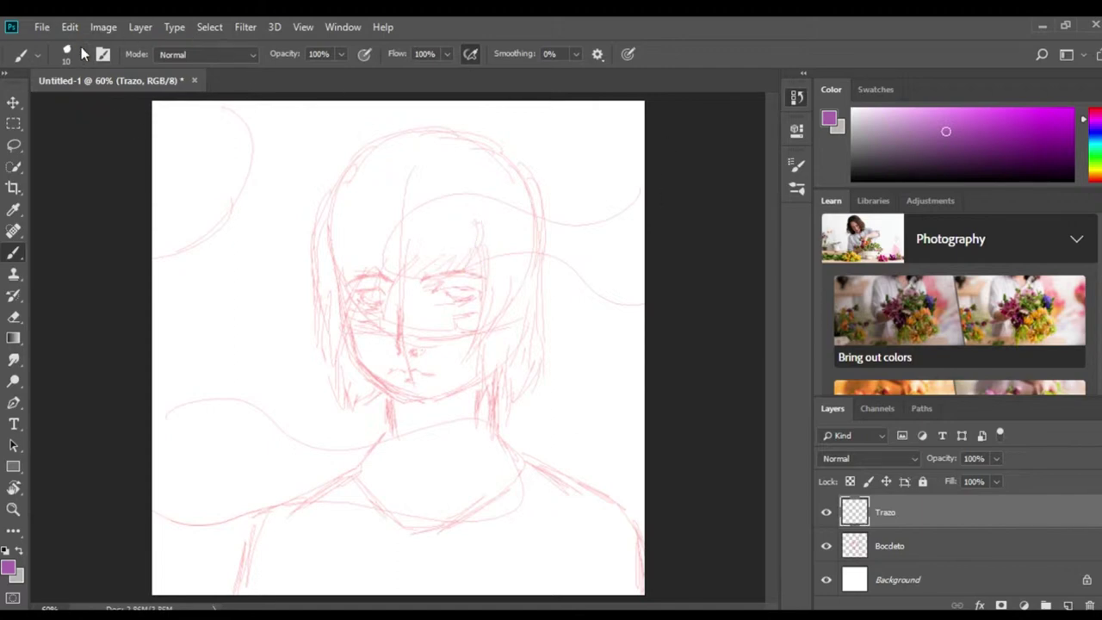
pyautogui.press(']')
pyautogui.press(']')
pyautogui.hotkey('shift', '5')
pyautogui.hotkey('shift', '6')
pyautogui.moveTo(396, 231); pyautogui.dragTo(381, 314)
pyautogui.hotkey('ctrl', 'z')
pyautogui.moveTo(396, 231)
pyautogui.mouseDown()
pyautogui.moveTo(381, 303)
pyautogui.moveTo(418, 271)
pyautogui.mouseUp()
pyautogui.hotkey('ctrl', 'z')
pyautogui.hotkey('shift', 'b')
pyautogui.hotkey('shift', 'b')
pyautogui.hotkey('shift', 'b')
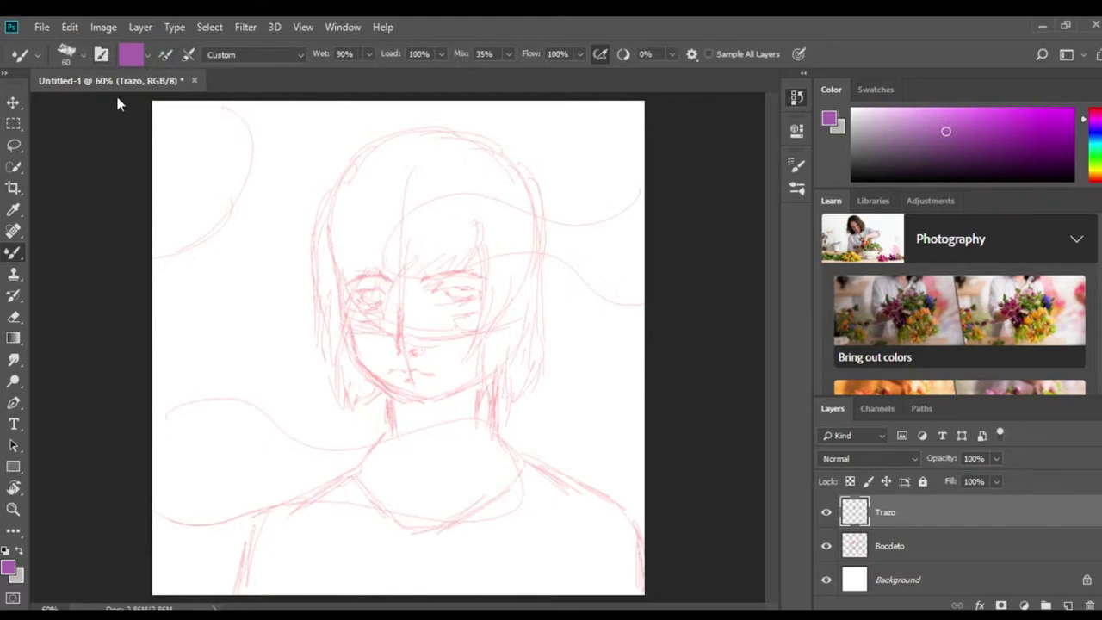
# Set the mixer brush to a hard round tip at size 14, undoing all test strokes.
pyautogui.moveTo(406, 217)
pyautogui.mouseDown()
pyautogui.moveTo(381, 250)
pyautogui.moveTo(416, 261)
pyautogui.mouseUp()
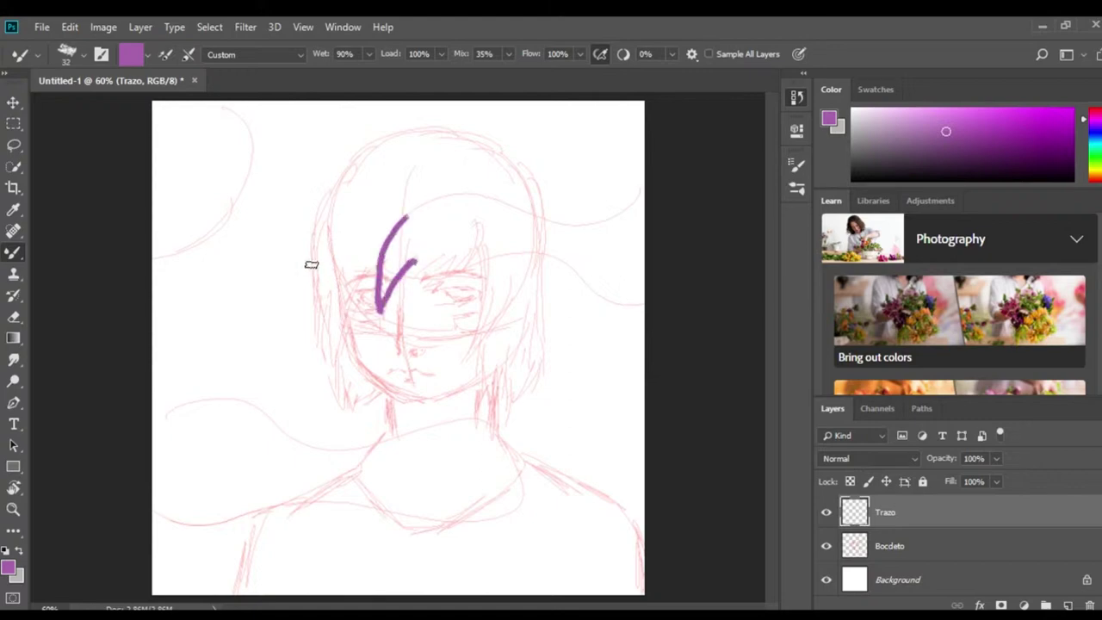
pyautogui.hotkey('ctrl', 'z')
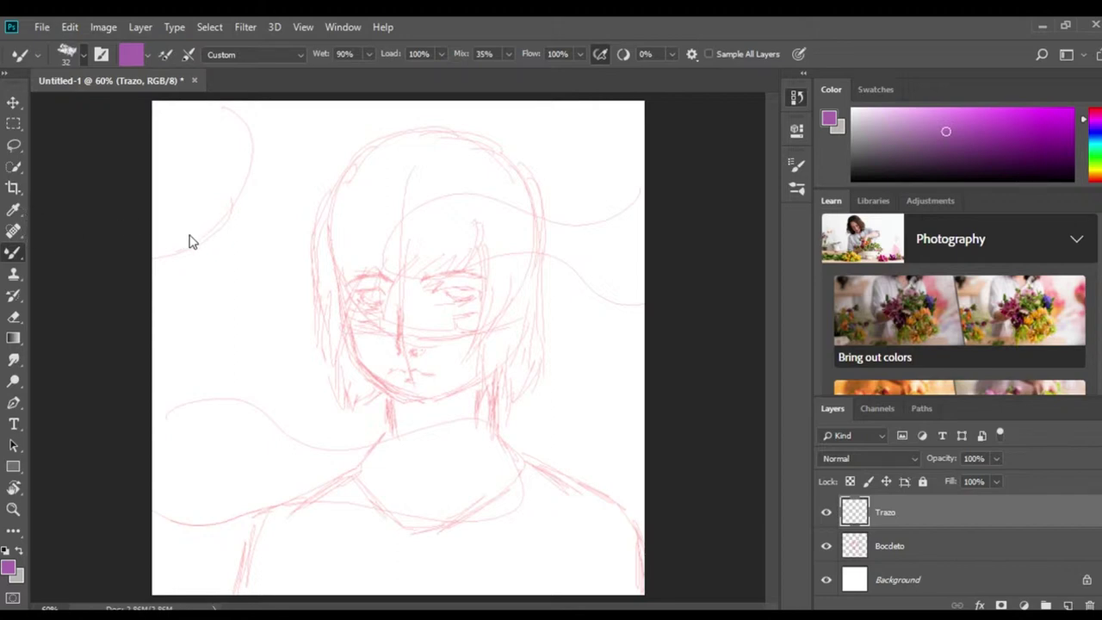
pyautogui.press(',')
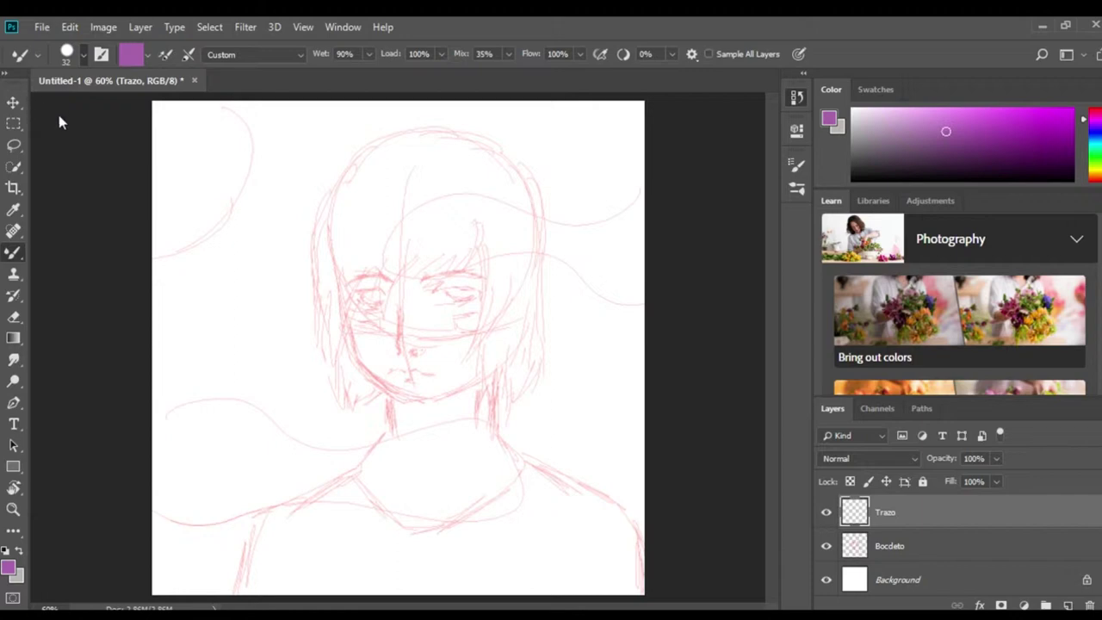
pyautogui.press(',')
pyautogui.moveTo(394, 232); pyautogui.dragTo(409, 277)
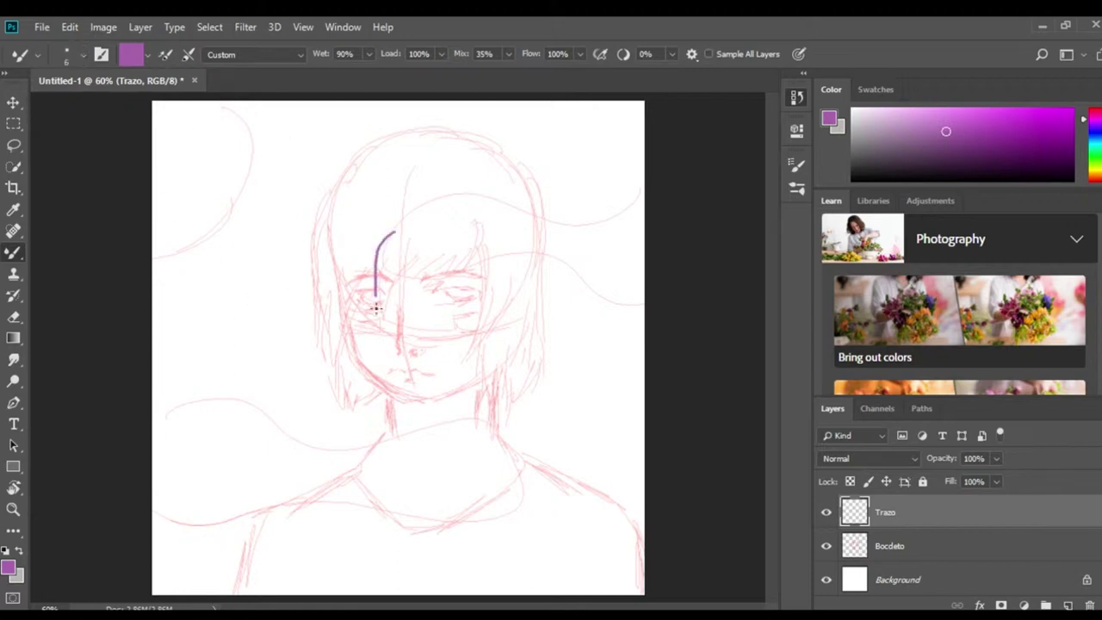
pyautogui.hotkey('ctrl', 'z')
pyautogui.press('.')
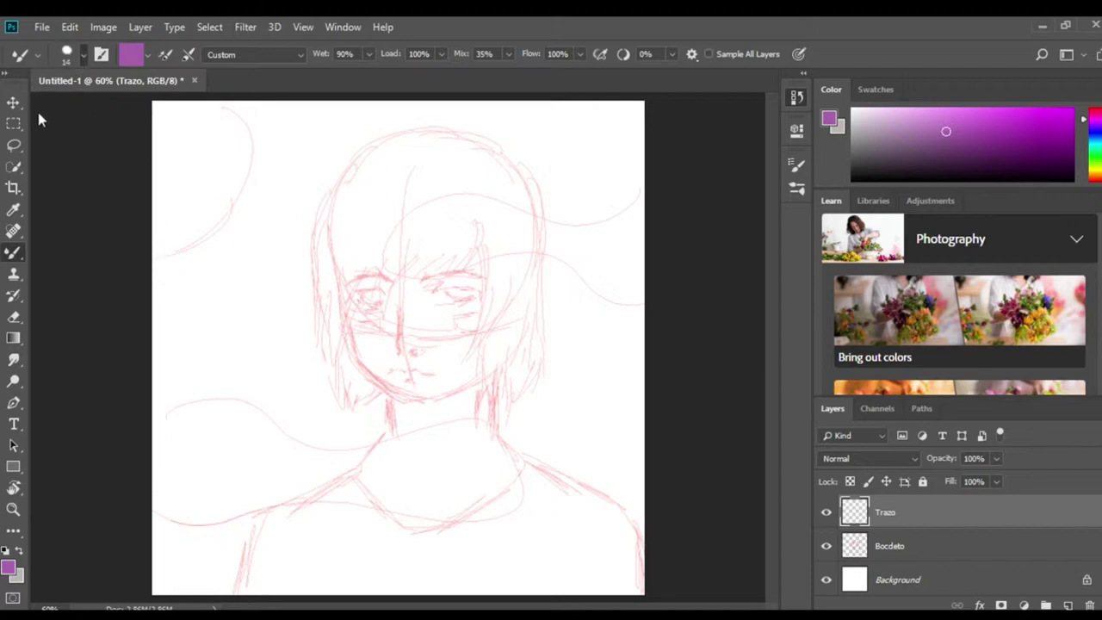
pyautogui.moveTo(396, 216)
pyautogui.mouseDown()
pyautogui.moveTo(375, 306)
pyautogui.moveTo(410, 275)
pyautogui.mouseUp()
pyautogui.hotkey('ctrl', 'z')
# Zoom in to 200% and choose a dark red paint colour.
pyautogui.scroll(1, 313, 280)
pyautogui.scroll(1, 315, 283)
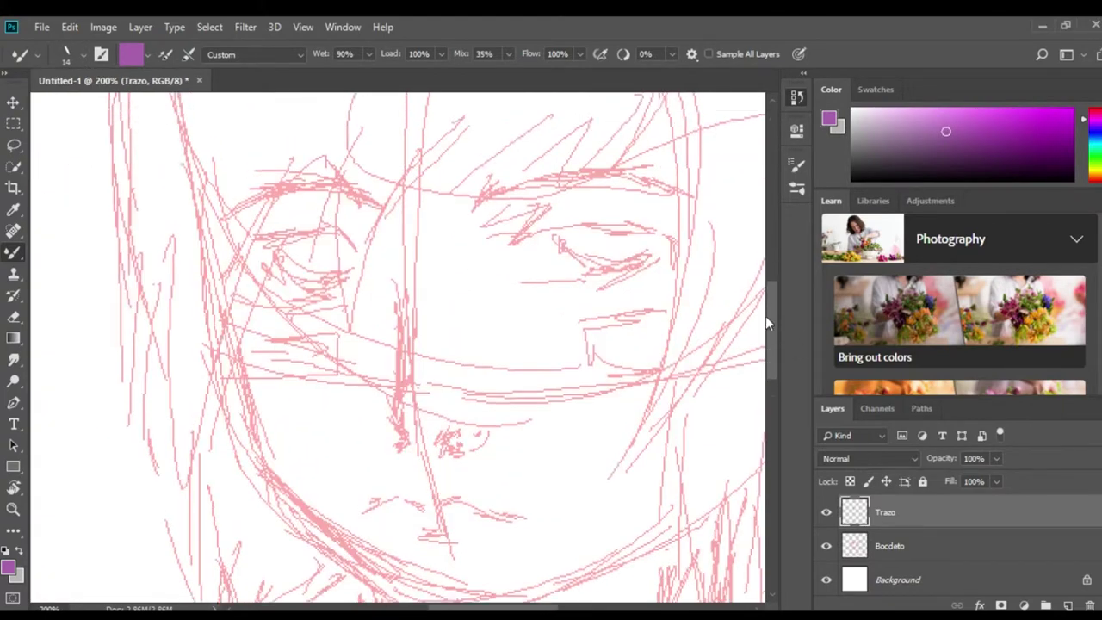
pyautogui.scroll(3, 765, 315)
pyautogui.moveTo(1086, 155); pyautogui.dragTo(1093, 181)
pyautogui.click(1024, 140)
pyautogui.moveTo(1023, 141); pyautogui.dragTo(1038, 117)
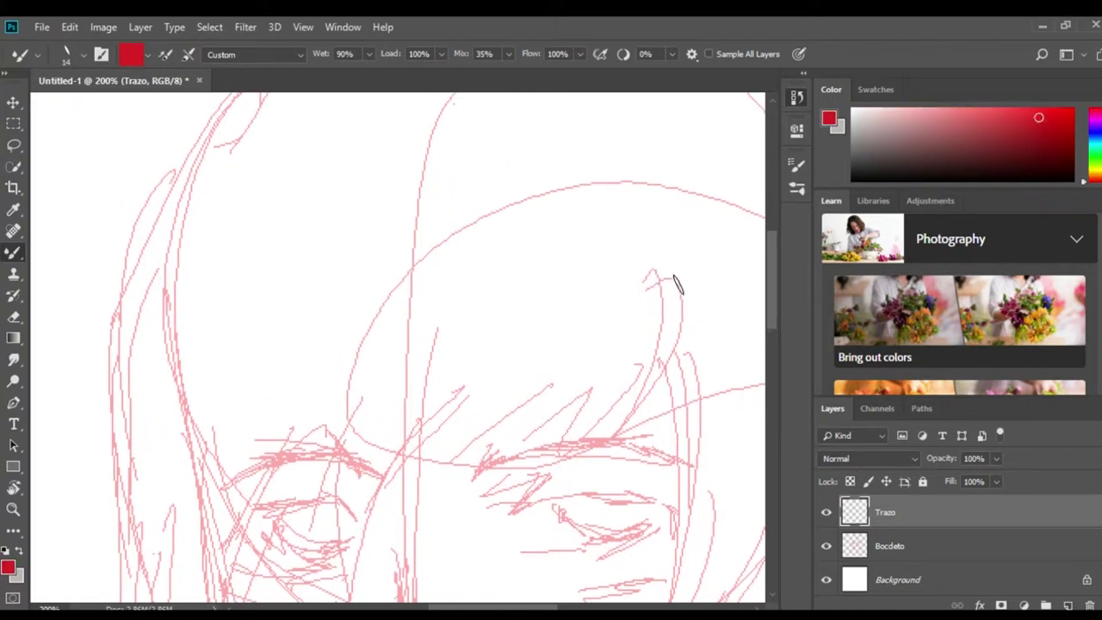
# Paint thick W-shaped red zigzag strokes for the bangs over the forehead.
pyautogui.moveTo(677, 284); pyautogui.dragTo(602, 430)
pyautogui.moveTo(646, 271)
pyautogui.mouseDown()
pyautogui.moveTo(603, 426)
pyautogui.moveTo(575, 374)
pyautogui.moveTo(509, 442)
pyautogui.moveTo(540, 387)
pyautogui.mouseUp()
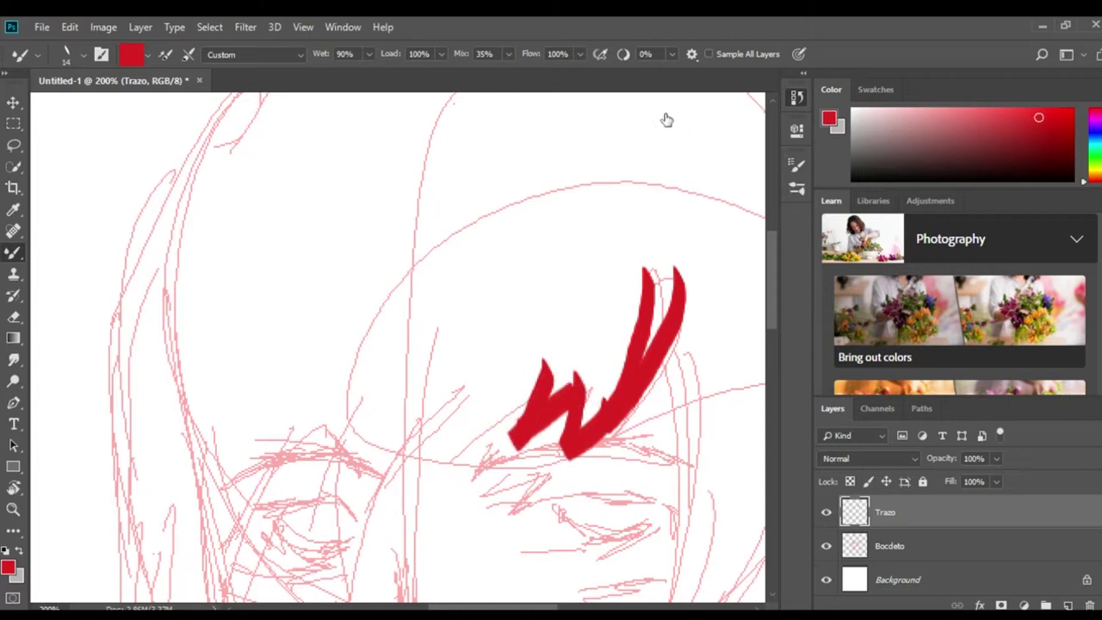
pyautogui.hotkey('ctrl', 'z')
pyautogui.hotkey('ctrl', 'z')
pyautogui.hotkey('ctrl', 'z')
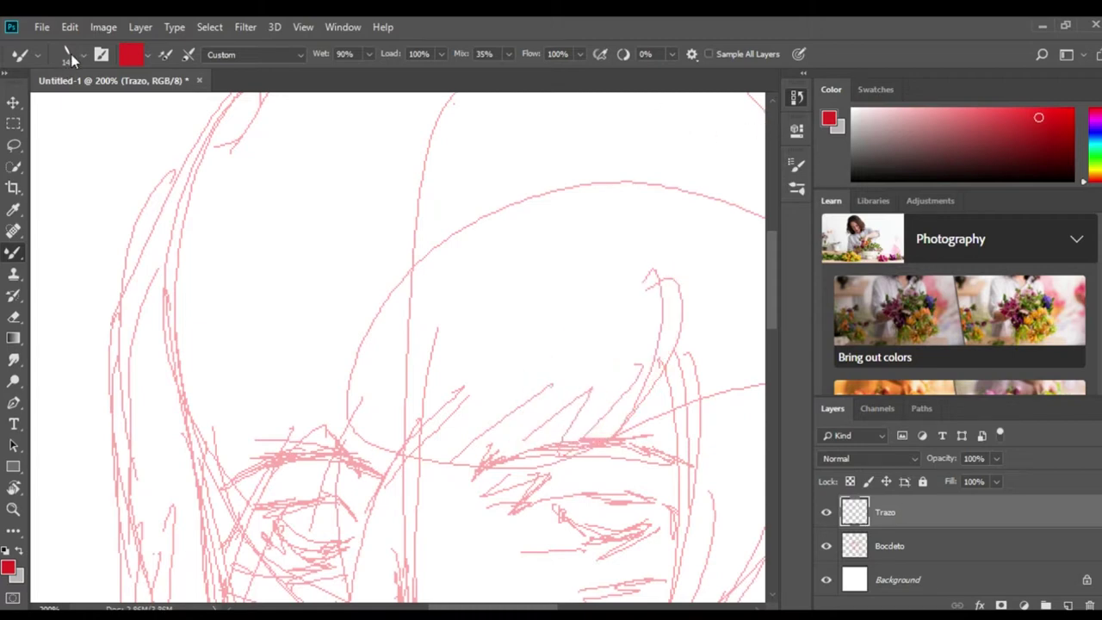
pyautogui.moveTo(679, 290); pyautogui.dragTo(570, 443)
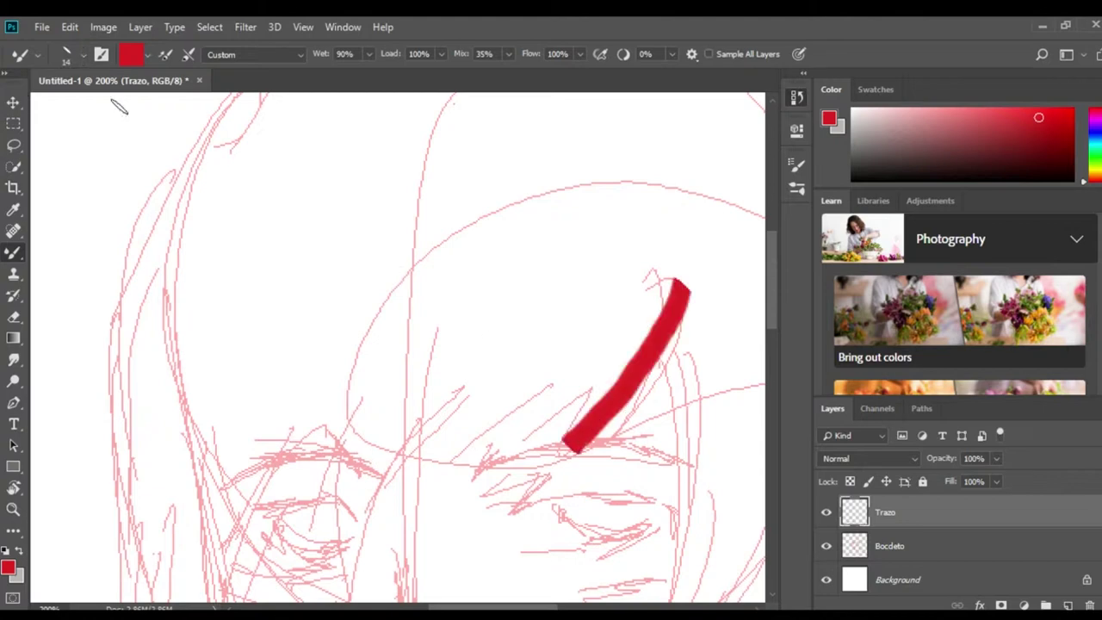
pyautogui.hotkey('ctrl', 'z')
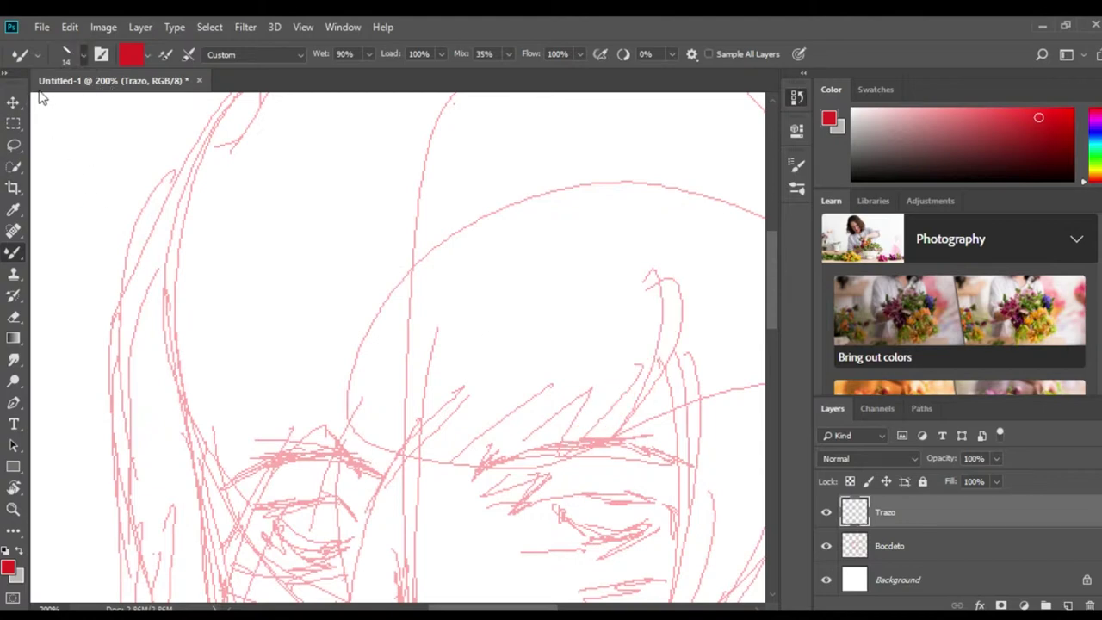
pyautogui.moveTo(679, 275)
pyautogui.mouseDown()
pyautogui.moveTo(590, 455)
pyautogui.moveTo(645, 325)
pyautogui.moveTo(546, 459)
pyautogui.moveTo(576, 371)
pyautogui.mouseUp()
pyautogui.moveTo(769, 300); pyautogui.dragTo(768, 325)
pyautogui.moveTo(575, 250)
pyautogui.mouseDown()
pyautogui.moveTo(475, 366)
pyautogui.moveTo(517, 280)
pyautogui.moveTo(435, 394)
pyautogui.mouseUp()
# Extend the red bangs leftward with bulging strands down the left side.
pyautogui.moveTo(469, 247)
pyautogui.mouseDown()
pyautogui.moveTo(439, 406)
pyautogui.moveTo(369, 414)
pyautogui.moveTo(357, 501)
pyautogui.mouseUp()
pyautogui.moveTo(359, 258); pyautogui.dragTo(361, 491)
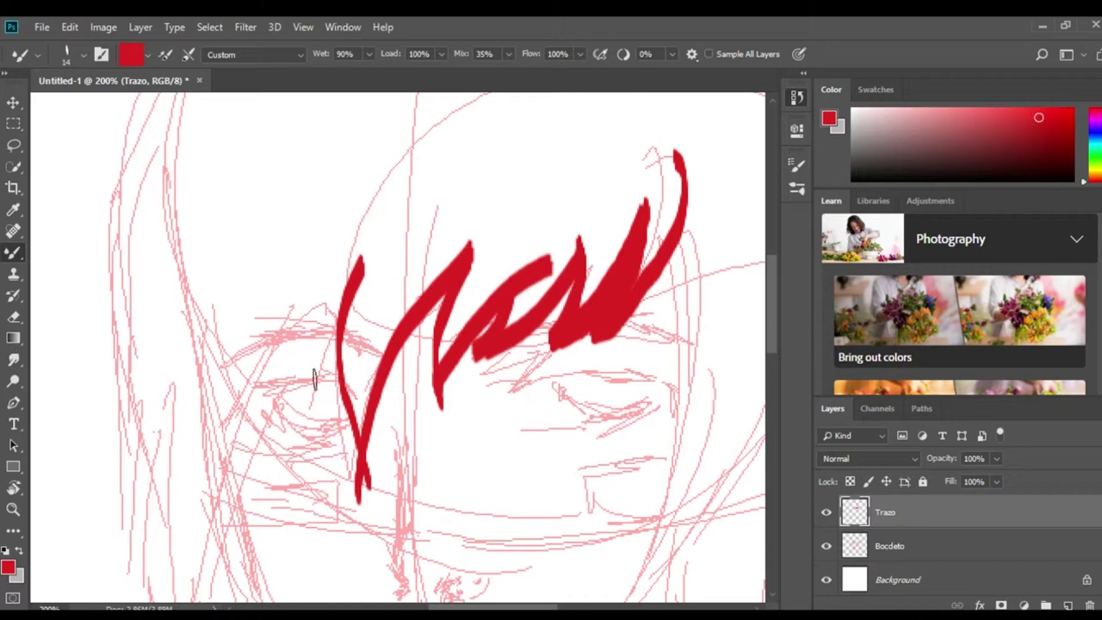
pyautogui.hotkey('ctrl', 'z')
pyautogui.moveTo(368, 250)
pyautogui.mouseDown()
pyautogui.moveTo(332, 404)
pyautogui.moveTo(357, 499)
pyautogui.mouseUp()
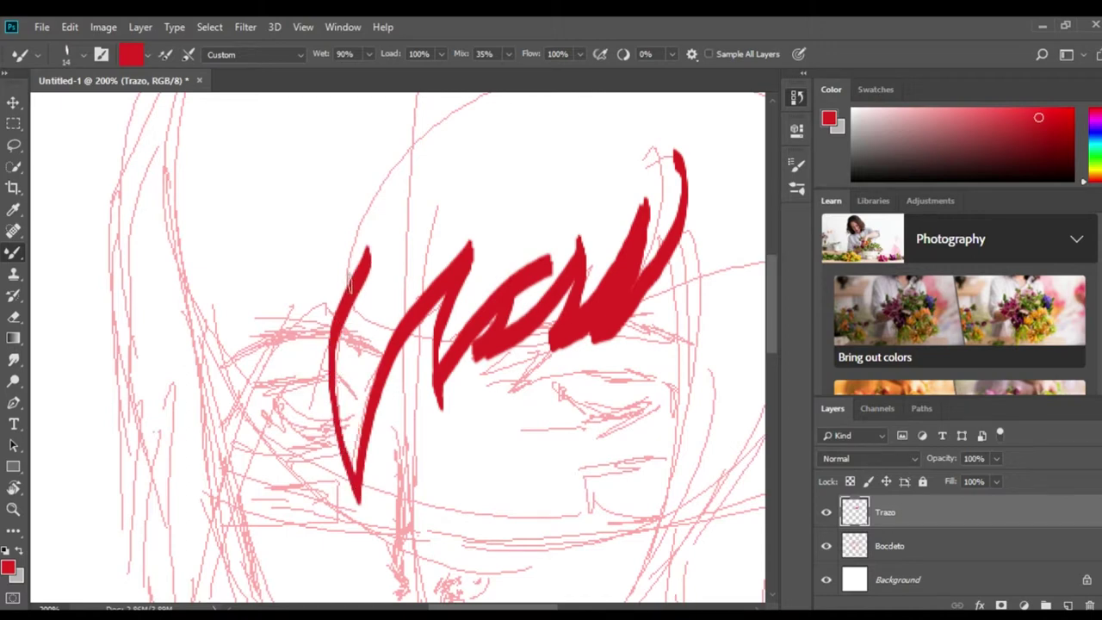
pyautogui.moveTo(368, 250); pyautogui.dragTo(293, 448)
pyautogui.moveTo(305, 342); pyautogui.dragTo(298, 448)
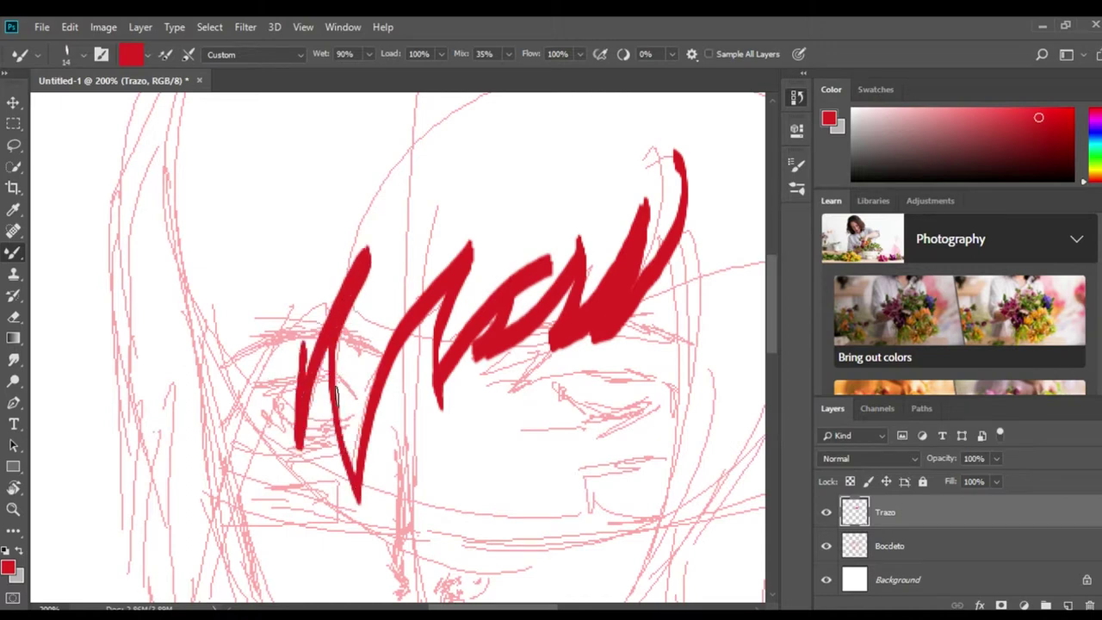
# Paint a long, wide curved red strand down the right side of the face.
pyautogui.moveTo(669, 253); pyautogui.dragTo(598, 601)
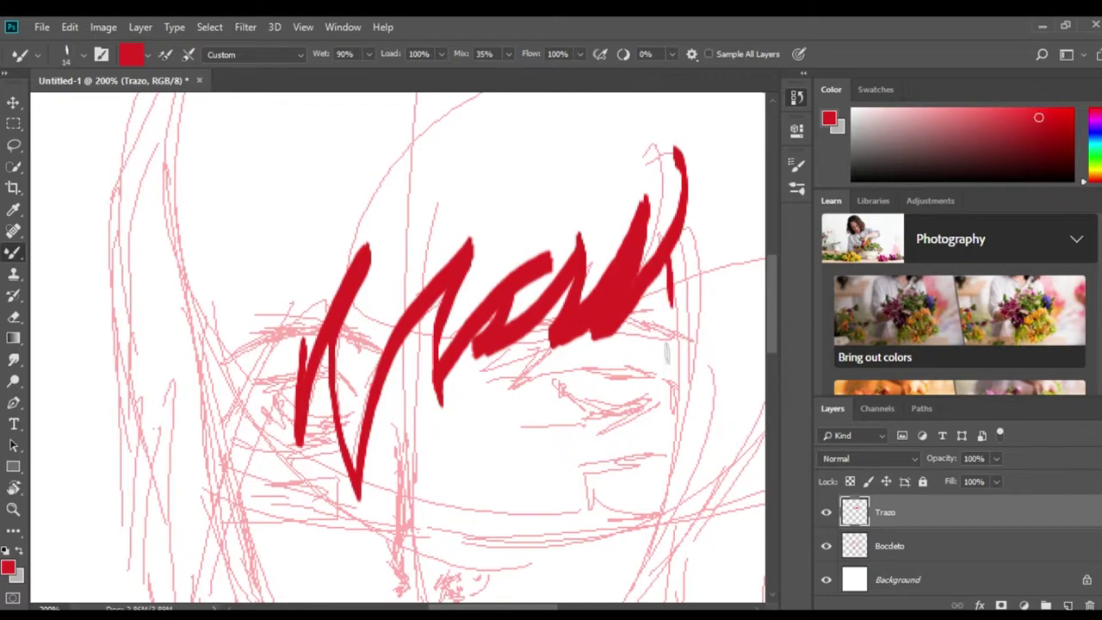
pyautogui.hotkey('ctrl', 'z')
pyautogui.moveTo(667, 371)
pyautogui.mouseDown()
pyautogui.moveTo(686, 450)
pyautogui.moveTo(594, 288)
pyautogui.moveTo(469, 194)
pyautogui.moveTo(449, 159)
pyautogui.moveTo(387, 549)
pyautogui.mouseUp()
pyautogui.hotkey('ctrl', 'z')
pyautogui.moveTo(396, 510)
pyautogui.mouseDown()
pyautogui.moveTo(399, 523)
pyautogui.moveTo(442, 389)
pyautogui.moveTo(449, 185)
pyautogui.mouseUp()
pyautogui.hotkey('ctrl', 'z')
pyautogui.moveTo(394, 523); pyautogui.dragTo(451, 185)
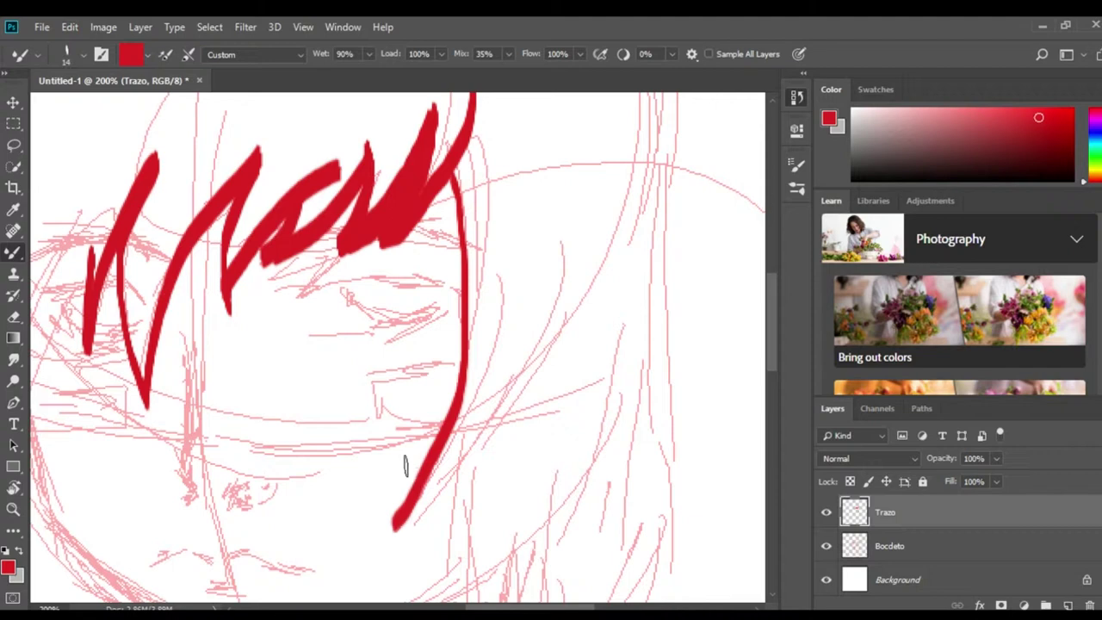
pyautogui.click(13, 123)
# Delete the red strokes inside a selection and load the Mixer Brush with black.
pyautogui.scroll(3, 769, 314)
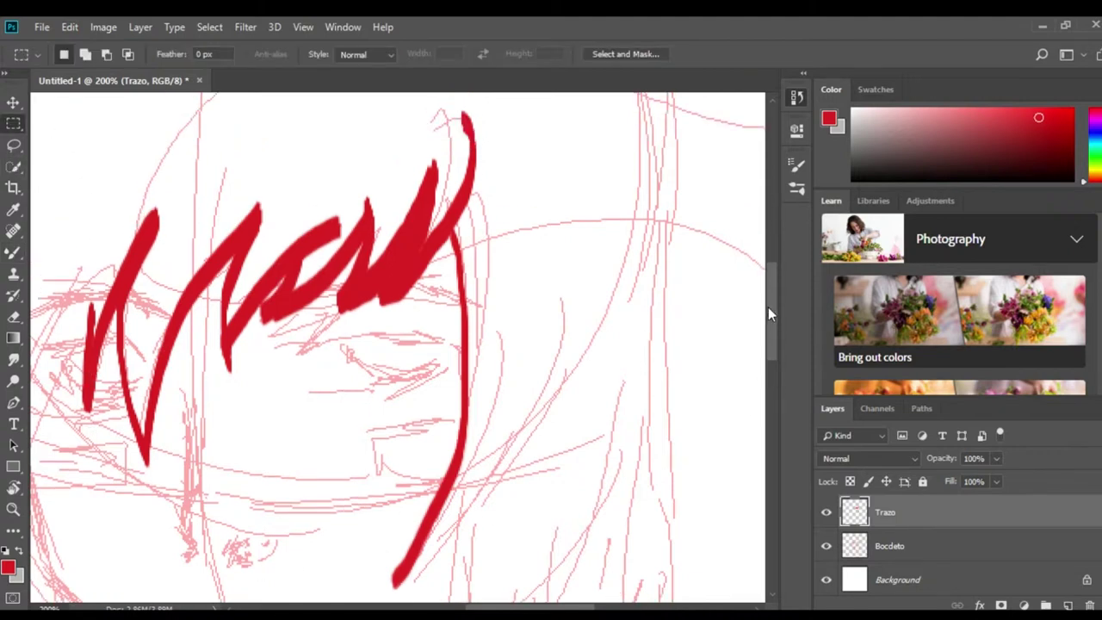
pyautogui.moveTo(34, 138); pyautogui.dragTo(574, 541)
pyautogui.press('Delete')
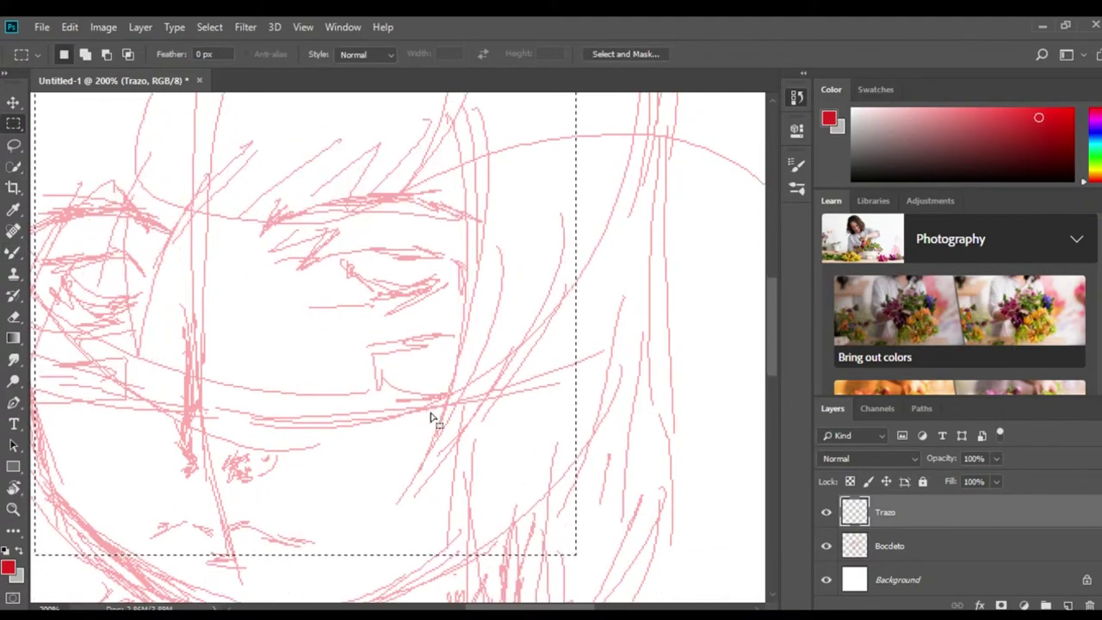
pyautogui.press('d')
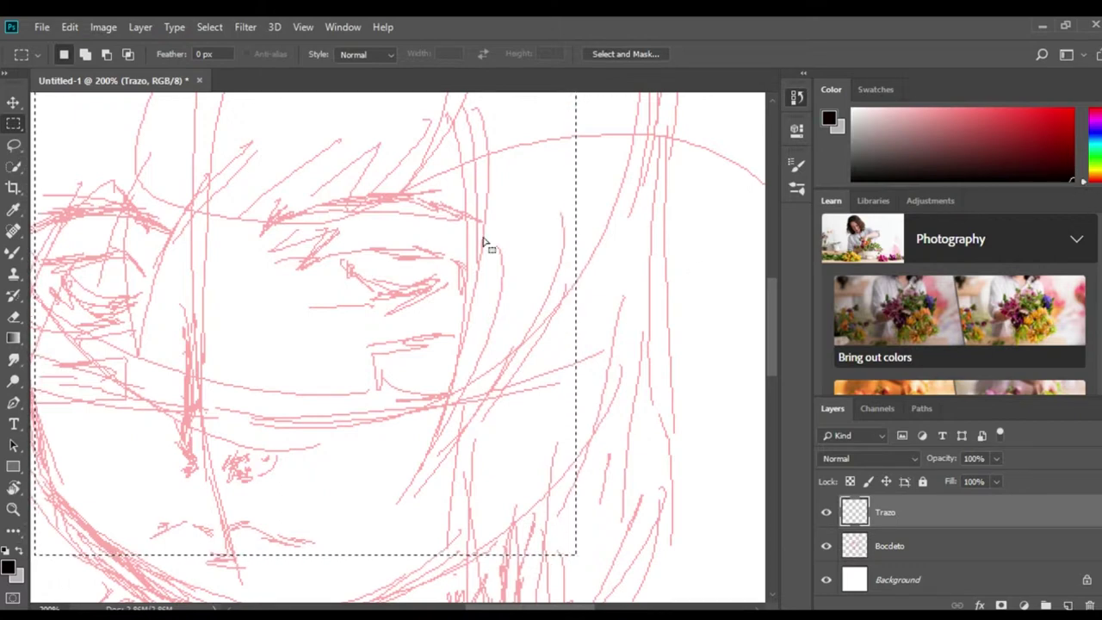
pyautogui.press('b')
pyautogui.hotkey('shift', 'b')
# Paint a black V-shaped hair strand and a vertical strand below it, then deselect.
pyautogui.moveTo(452, 115)
pyautogui.mouseDown()
pyautogui.moveTo(383, 473)
pyautogui.moveTo(488, 335)
pyautogui.mouseUp()
pyautogui.moveTo(557, 227); pyautogui.dragTo(418, 480)
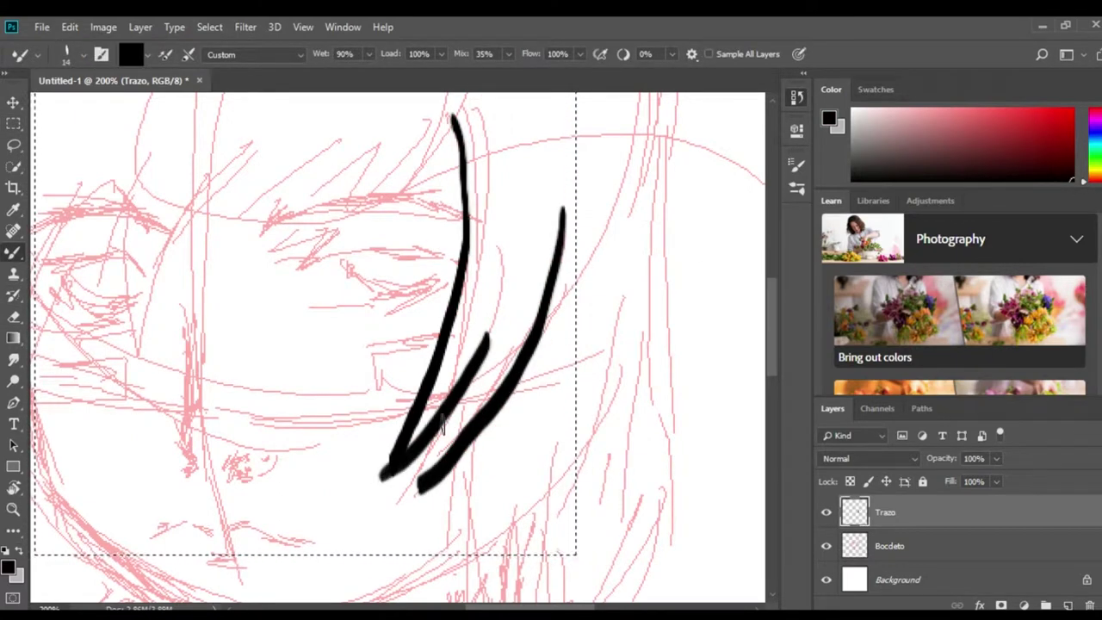
pyautogui.scroll(-3, 603, 271)
pyautogui.scroll(-1, 455, 320)
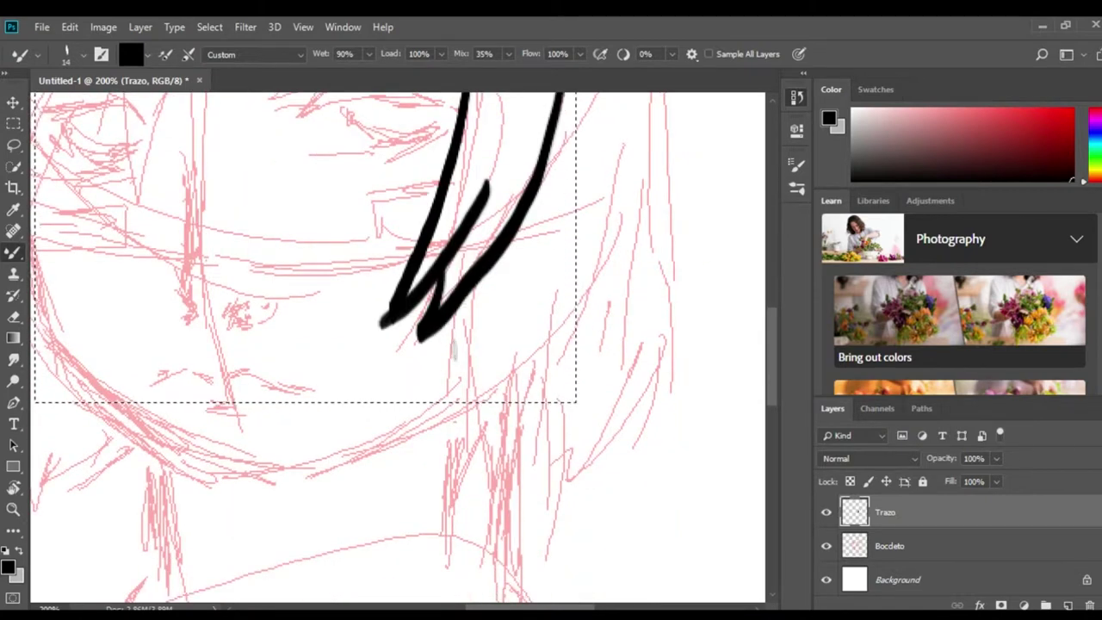
pyautogui.moveTo(473, 288); pyautogui.dragTo(456, 400)
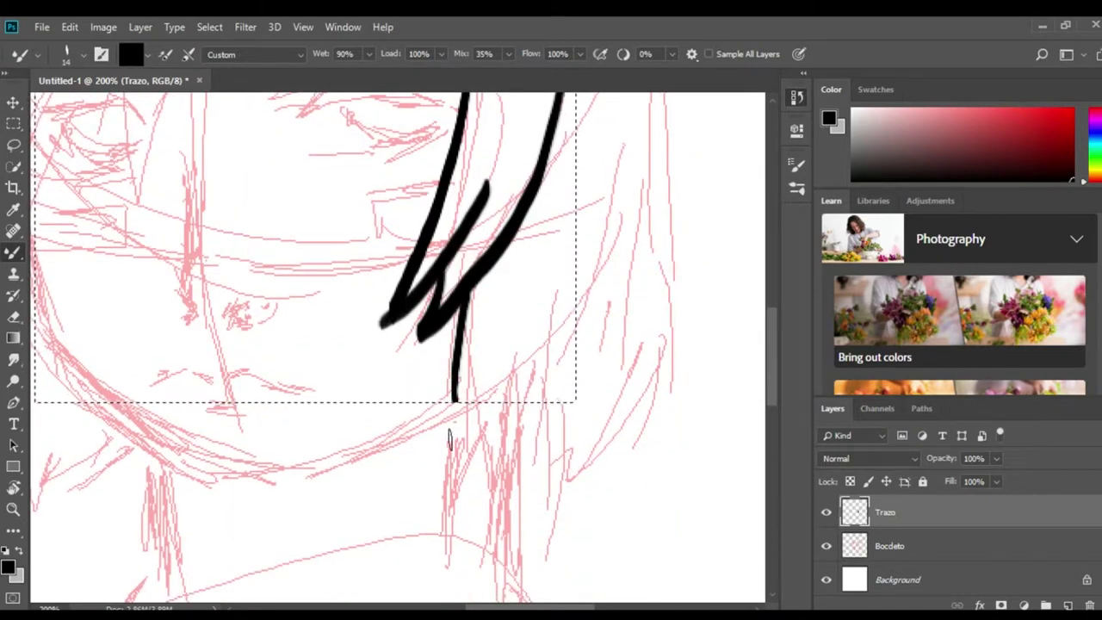
pyautogui.click(13, 123)
pyautogui.click(166, 189)
# Extend the black strand downward, undoing overlong attempts and erasing its lower part.
pyautogui.click(14, 250)
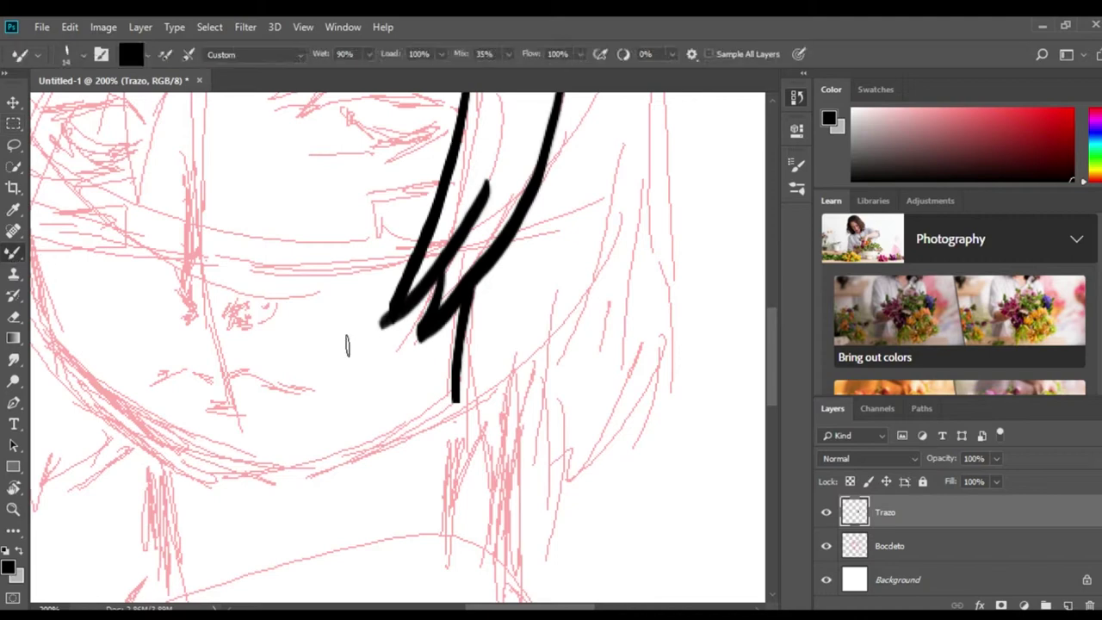
pyautogui.moveTo(469, 288); pyautogui.dragTo(439, 538)
pyautogui.hotkey('ctrl', 'z')
pyautogui.moveTo(471, 289); pyautogui.dragTo(458, 527)
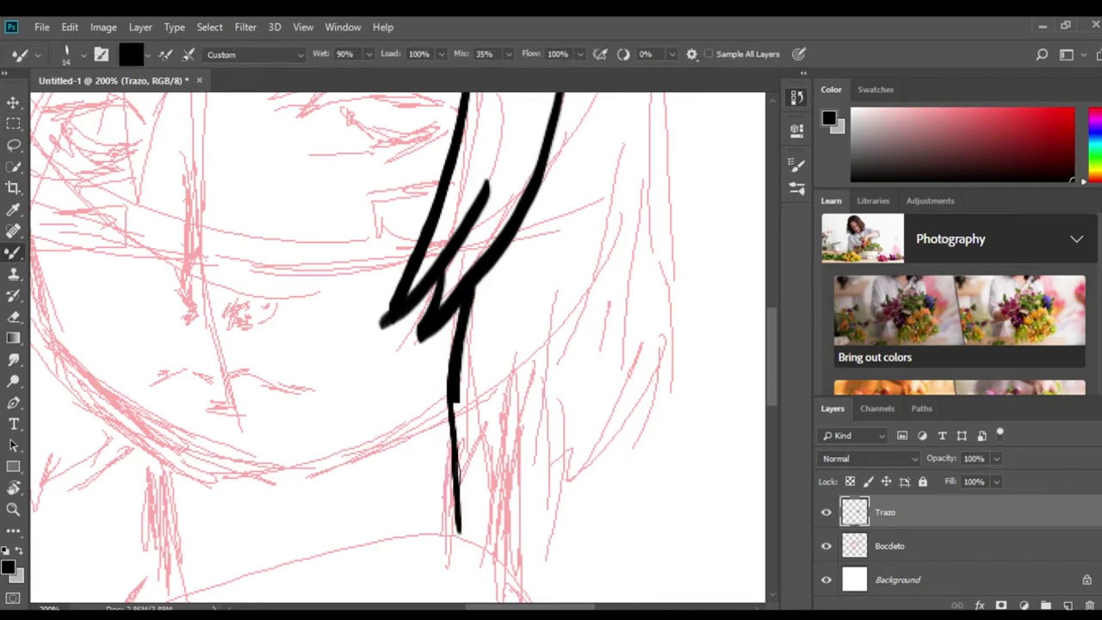
pyautogui.hotkey('ctrl', 'z')
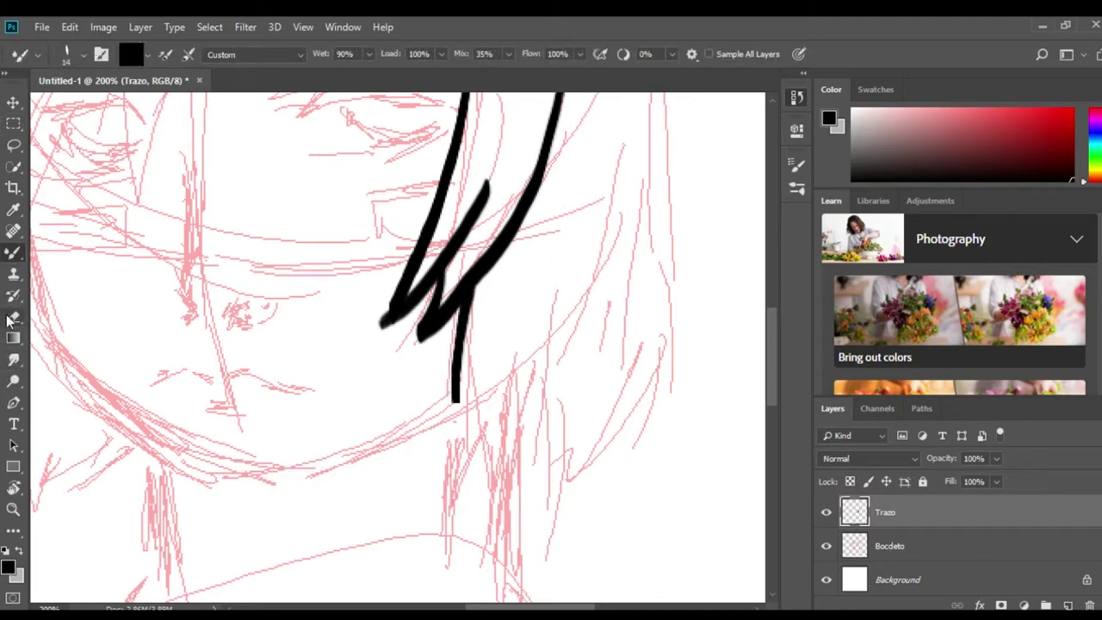
pyautogui.click(13, 316)
pyautogui.moveTo(506, 367); pyautogui.dragTo(507, 336)
# Try shorter and curved versions of the lower strand, discarding each one.
pyautogui.press('b')
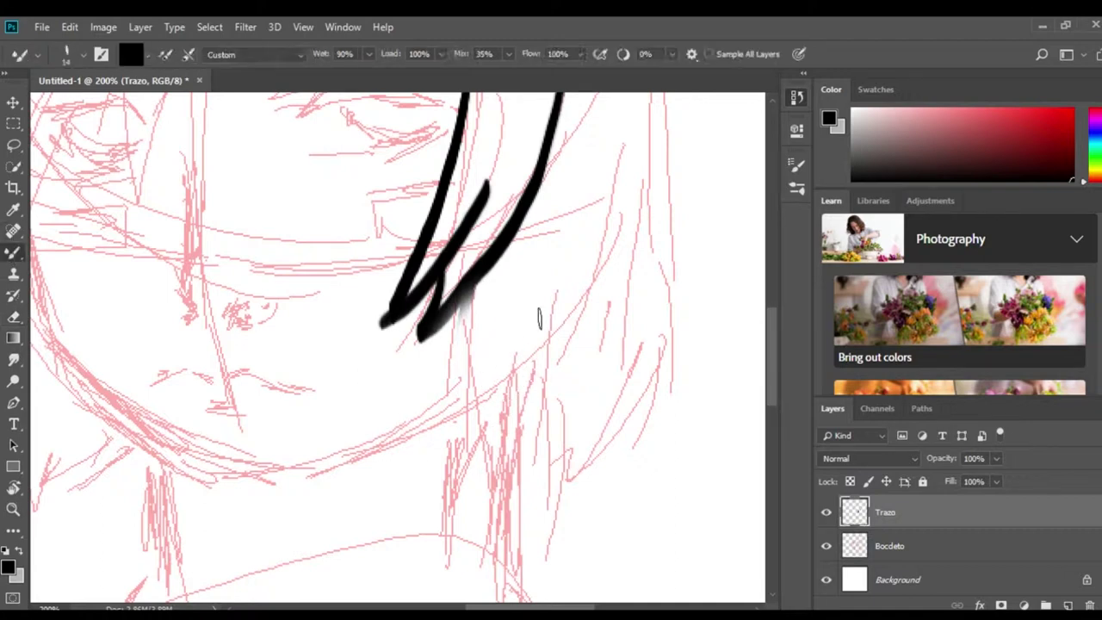
pyautogui.moveTo(469, 289); pyautogui.dragTo(439, 555)
pyautogui.hotkey('ctrl', 'z')
pyautogui.moveTo(473, 282)
pyautogui.mouseDown()
pyautogui.moveTo(453, 370)
pyautogui.moveTo(452, 515)
pyautogui.mouseUp()
pyautogui.hotkey('ctrl', 'z')
pyautogui.moveTo(457, 325)
pyautogui.mouseDown()
pyautogui.moveTo(446, 538)
pyautogui.moveTo(452, 382)
pyautogui.mouseUp()
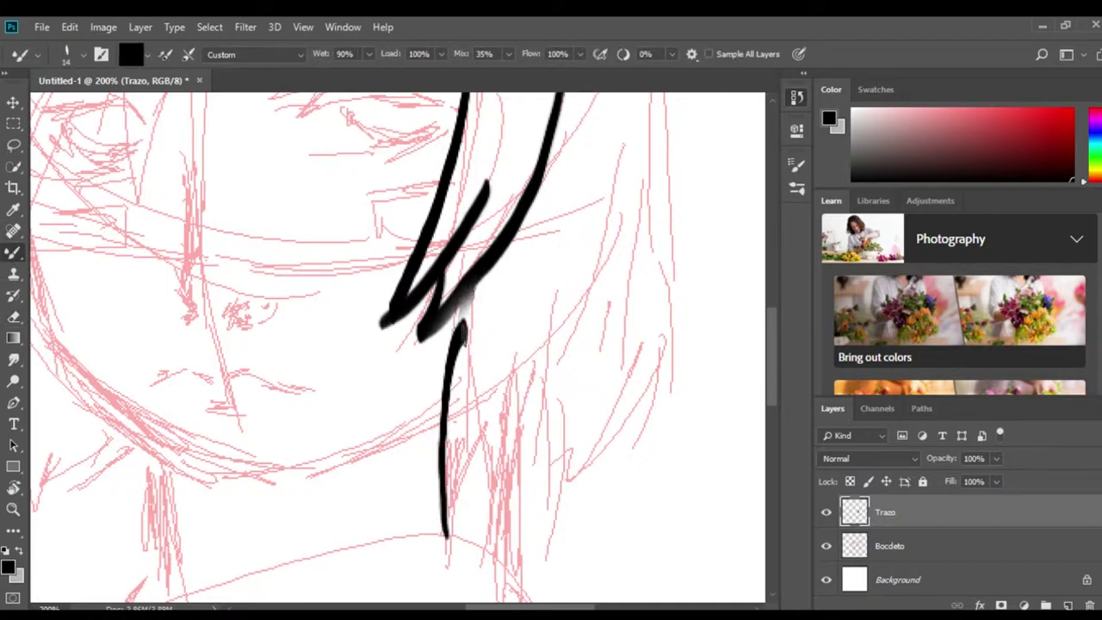
pyautogui.hotkey('ctrl', 'z')
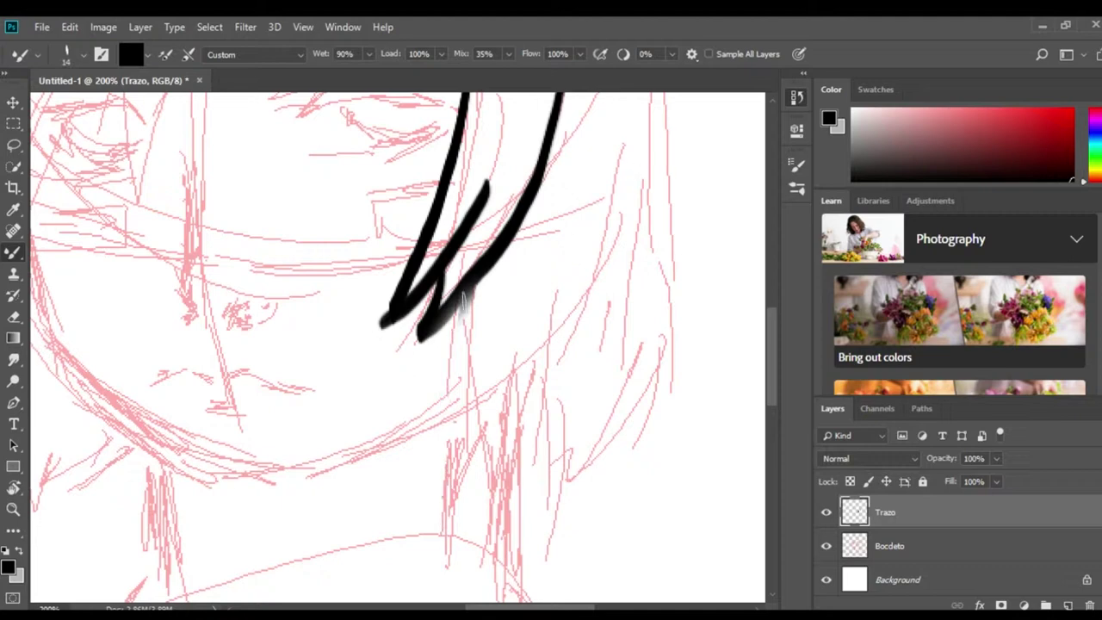
# Paint several black vertical strands down the right side of the hair.
pyautogui.moveTo(462, 303); pyautogui.dragTo(448, 541)
pyautogui.moveTo(503, 348); pyautogui.dragTo(485, 536)
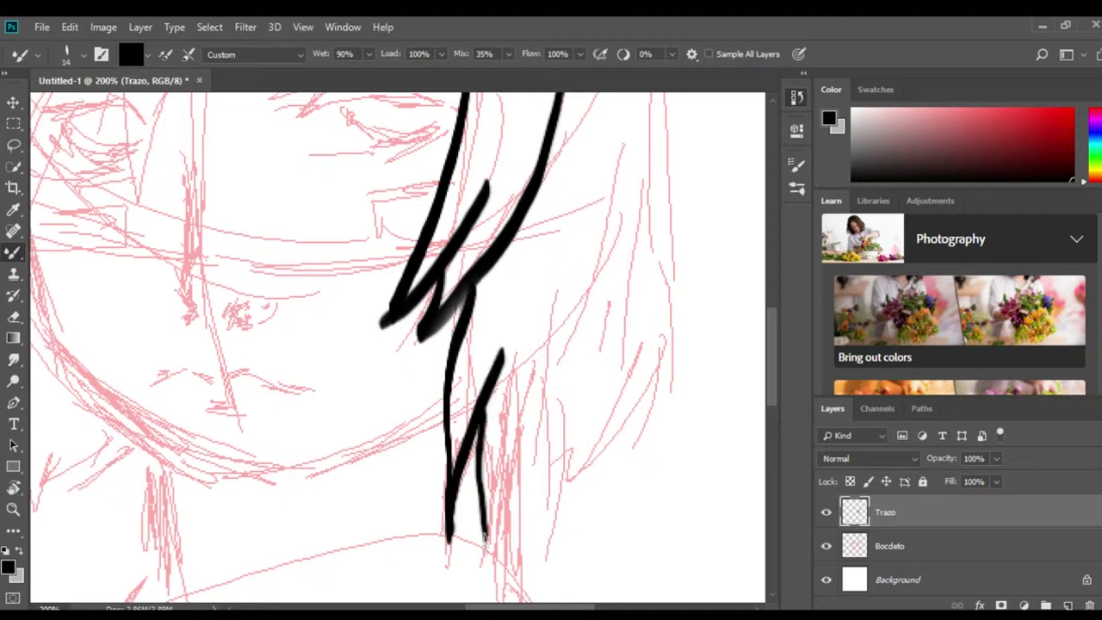
pyautogui.scroll(-3, 766, 347)
pyautogui.moveTo(516, 211); pyautogui.dragTo(494, 409)
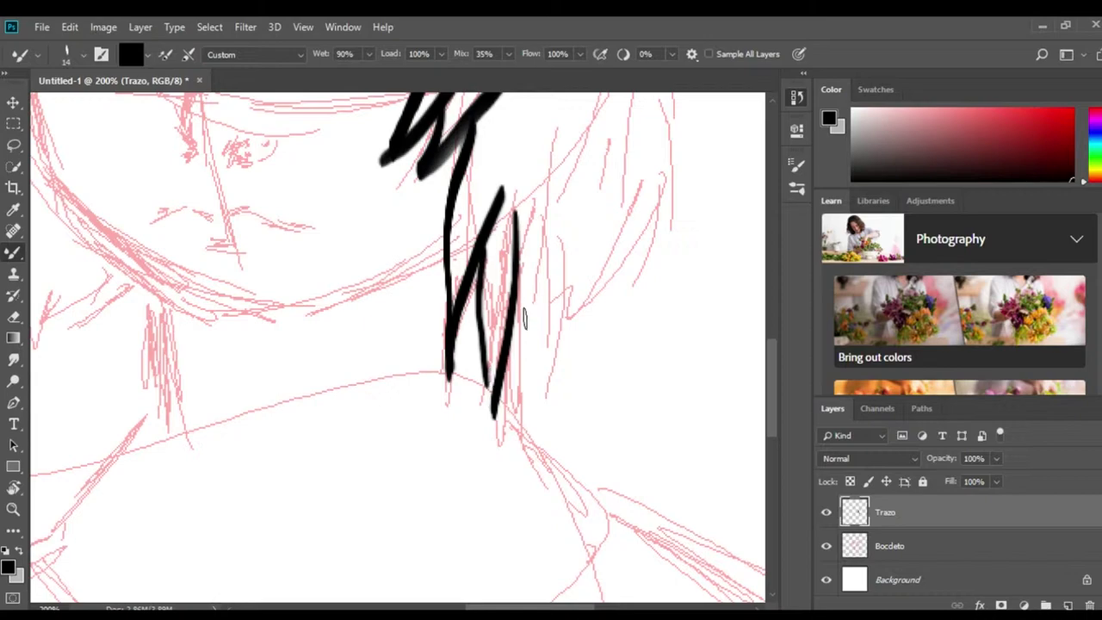
pyautogui.moveTo(537, 271); pyautogui.dragTo(497, 454)
pyautogui.moveTo(561, 209); pyautogui.dragTo(541, 405)
# Ink more strands along the hair's right edge and zoom out to the whole head.
pyautogui.scroll(3, 765, 366)
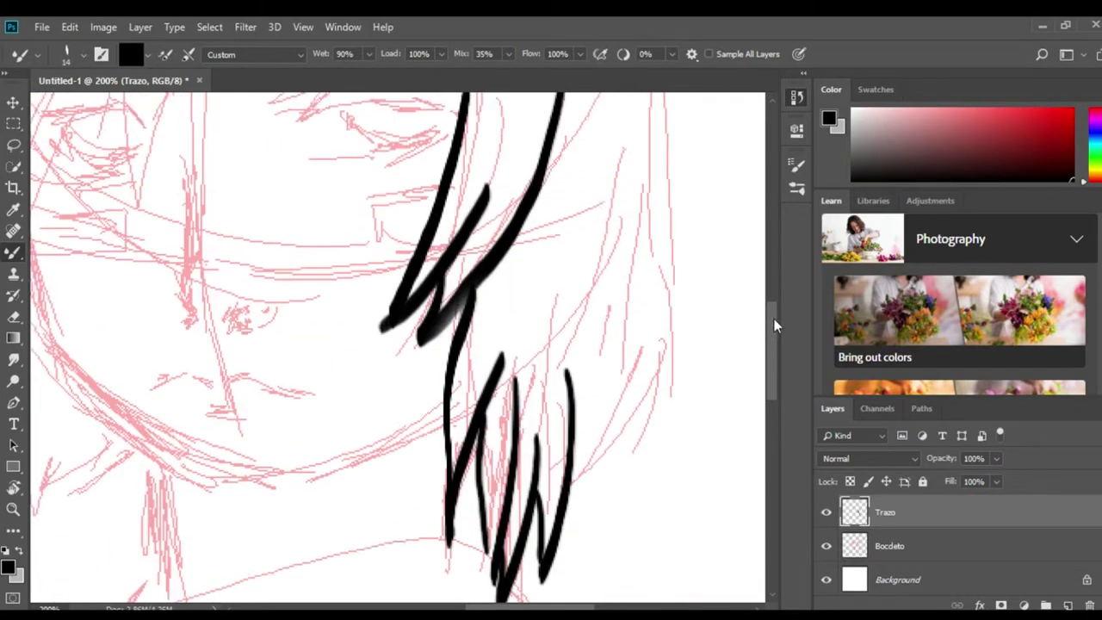
pyautogui.scroll(1, 705, 302)
pyautogui.moveTo(662, 244); pyautogui.dragTo(637, 516)
pyautogui.moveTo(652, 368)
pyautogui.mouseDown()
pyautogui.moveTo(627, 521)
pyautogui.moveTo(560, 581)
pyautogui.mouseUp()
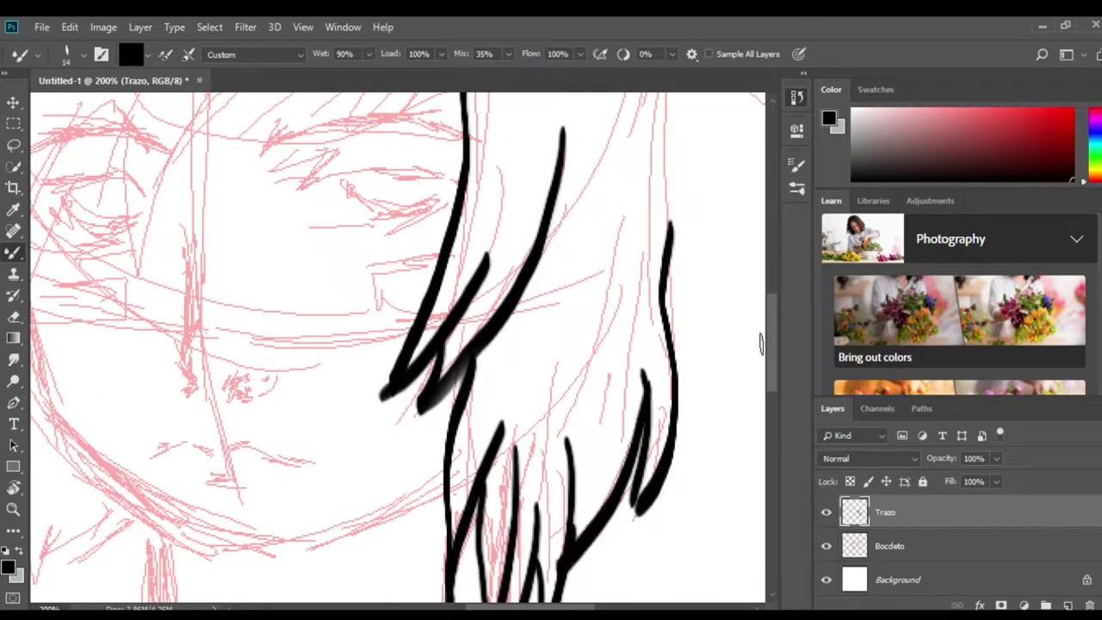
pyautogui.scroll(4, 774, 280)
pyautogui.scroll(1, 774, 280)
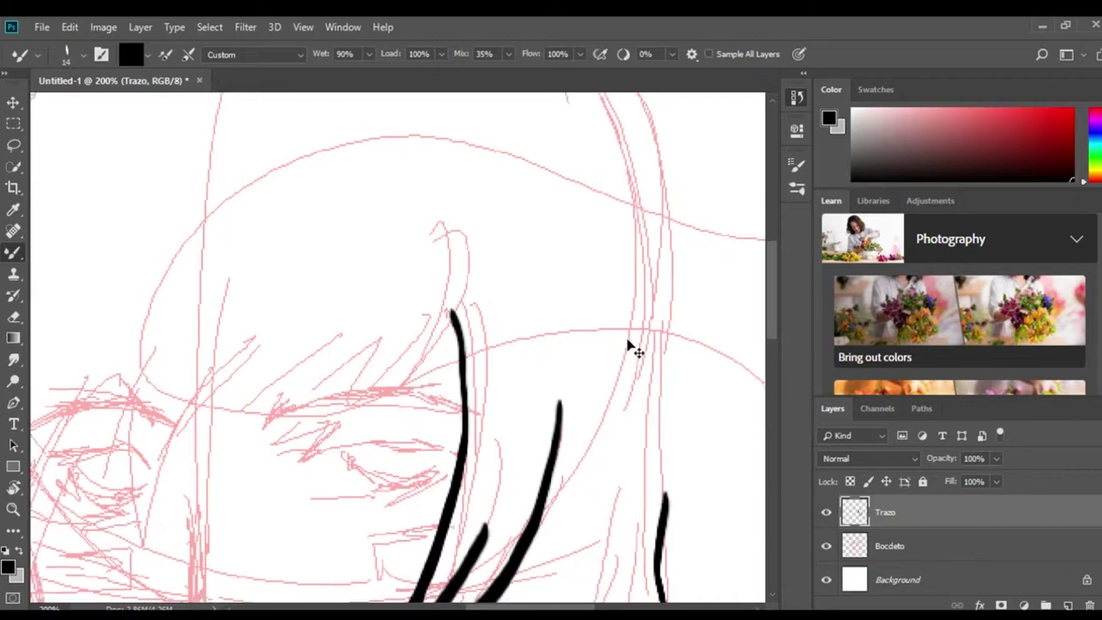
pyautogui.hotkey('ctrl', '-')
# Ink the outer edge of the right hair and the outline of the top of the head.
pyautogui.moveTo(465, 168); pyautogui.dragTo(533, 482)
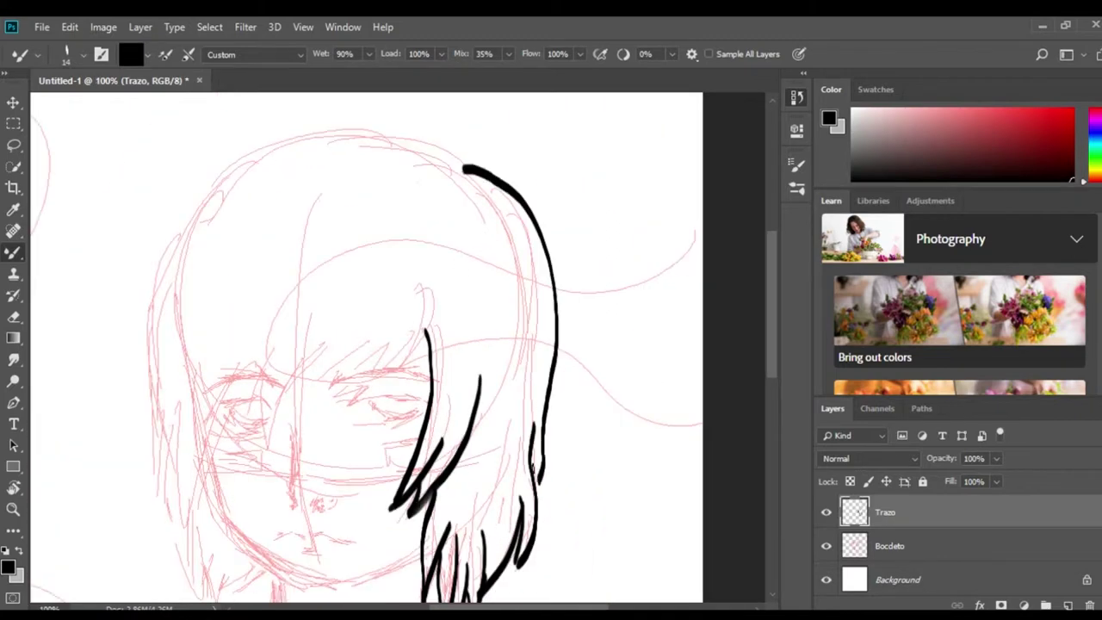
pyautogui.moveTo(539, 607); pyautogui.dragTo(515, 608)
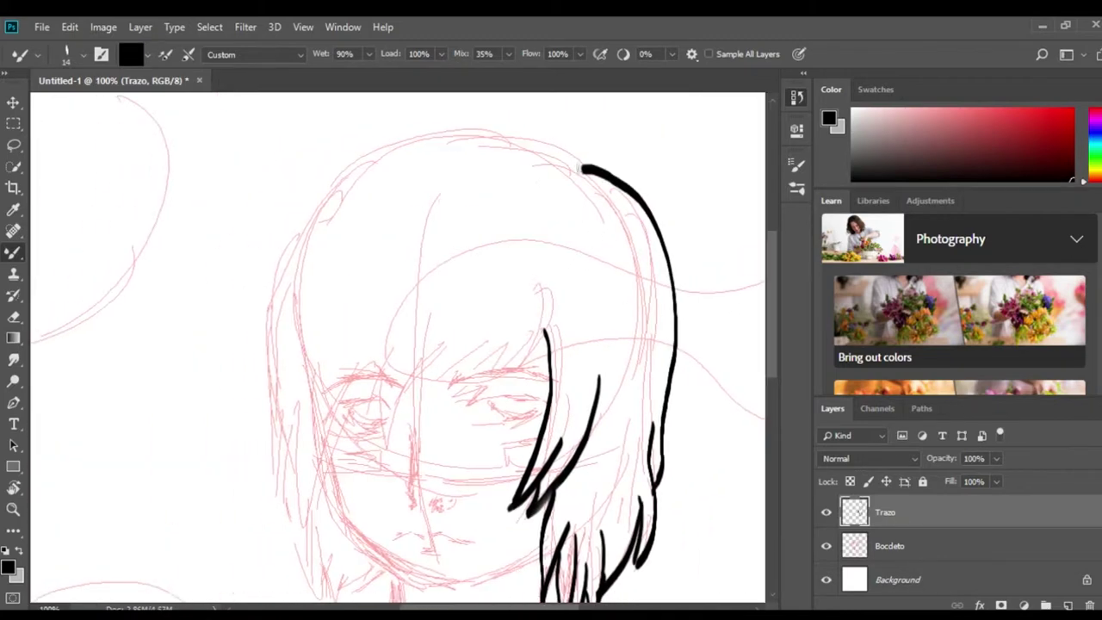
pyautogui.moveTo(582, 168); pyautogui.dragTo(278, 297)
# Ink the zigzag bang strands across the forehead.
pyautogui.moveTo(551, 289); pyautogui.dragTo(502, 397)
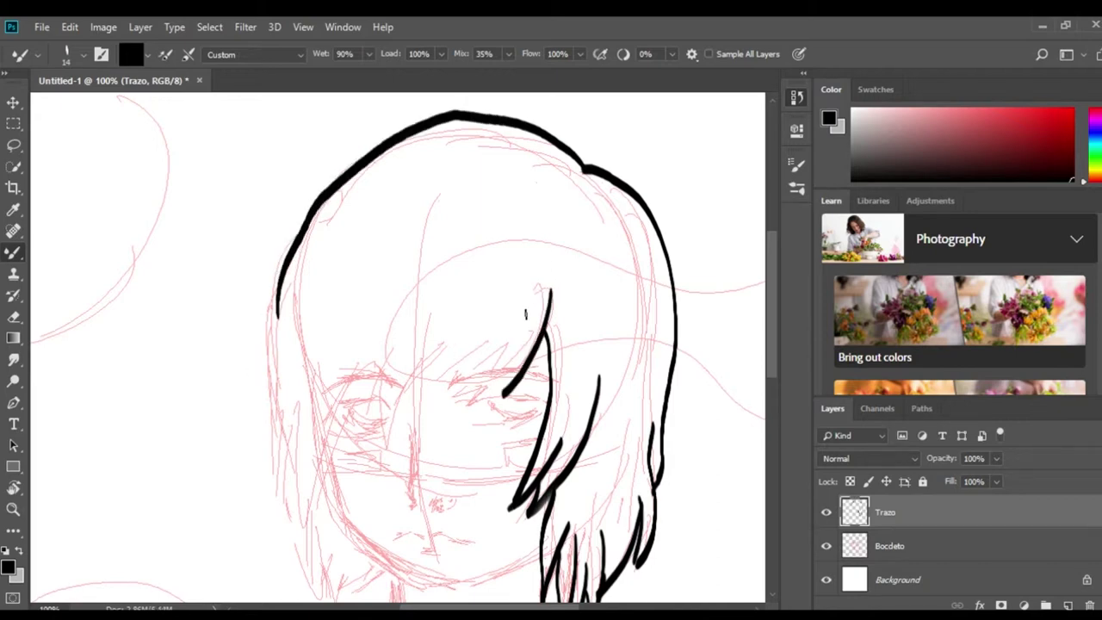
pyautogui.moveTo(519, 329); pyautogui.dragTo(454, 415)
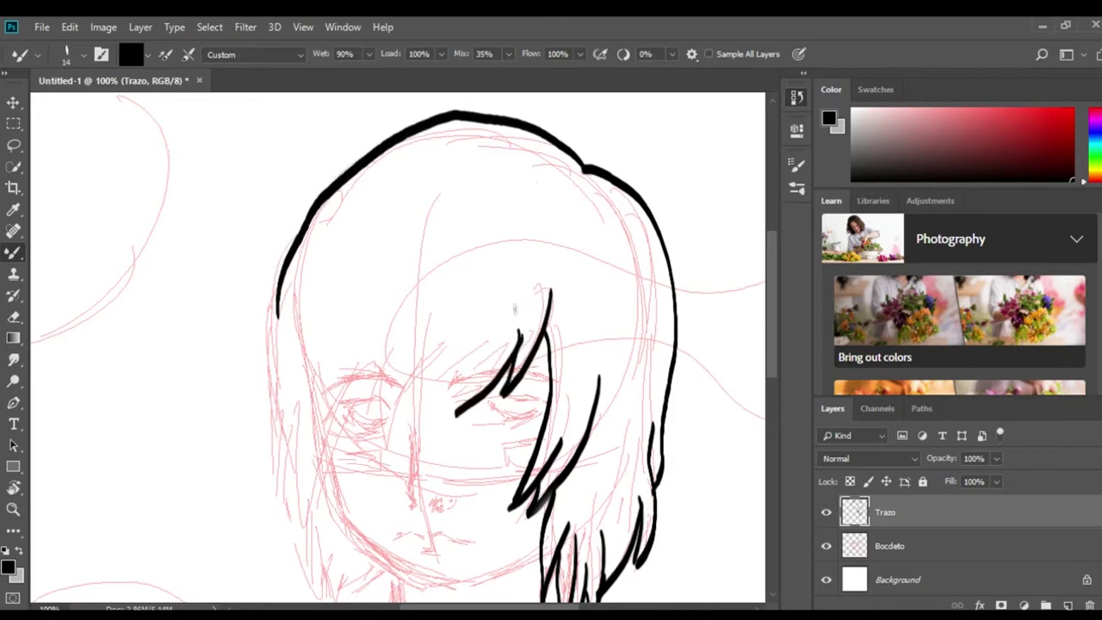
pyautogui.moveTo(497, 342); pyautogui.dragTo(461, 407)
pyautogui.moveTo(487, 344)
pyautogui.mouseDown()
pyautogui.moveTo(444, 404)
pyautogui.moveTo(406, 391)
pyautogui.mouseUp()
pyautogui.moveTo(437, 339)
pyautogui.mouseDown()
pyautogui.moveTo(411, 385)
pyautogui.moveTo(380, 350)
pyautogui.moveTo(353, 430)
pyautogui.mouseUp()
# Ink the left bangs and left head outline, trimming it and redrawing it with a curve.
pyautogui.moveTo(361, 392); pyautogui.dragTo(315, 532)
pyautogui.moveTo(337, 355); pyautogui.dragTo(318, 532)
pyautogui.press('e')
pyautogui.moveTo(325, 482)
pyautogui.mouseDown()
pyautogui.moveTo(319, 511)
pyautogui.moveTo(331, 532)
pyautogui.mouseUp()
pyautogui.click(12, 296)
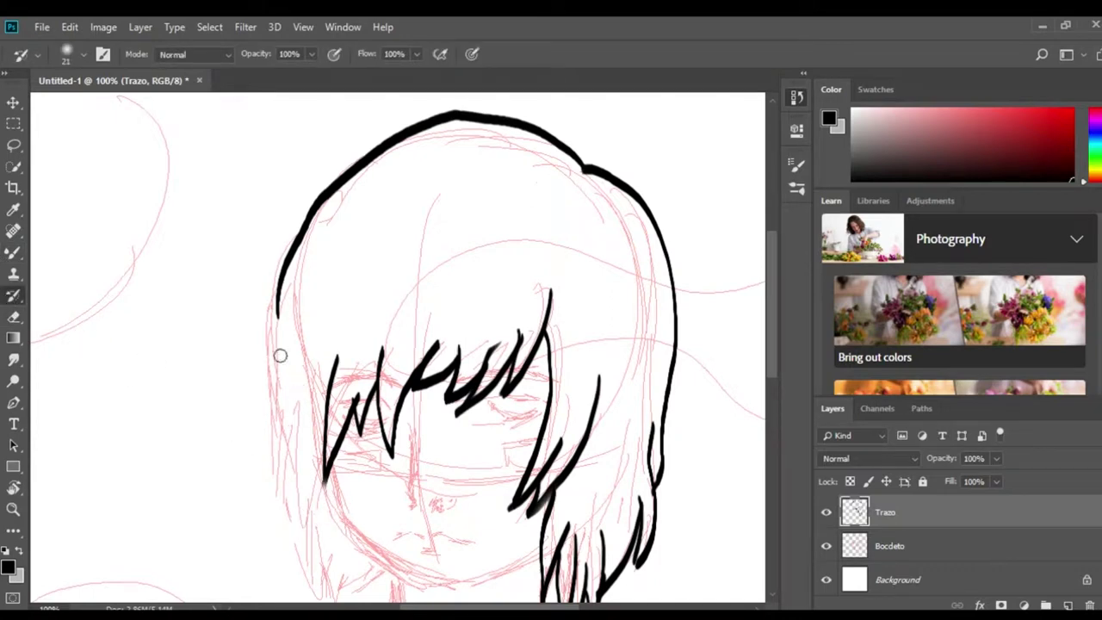
pyautogui.hotkey('ctrl', 'z')
pyautogui.click(13, 252)
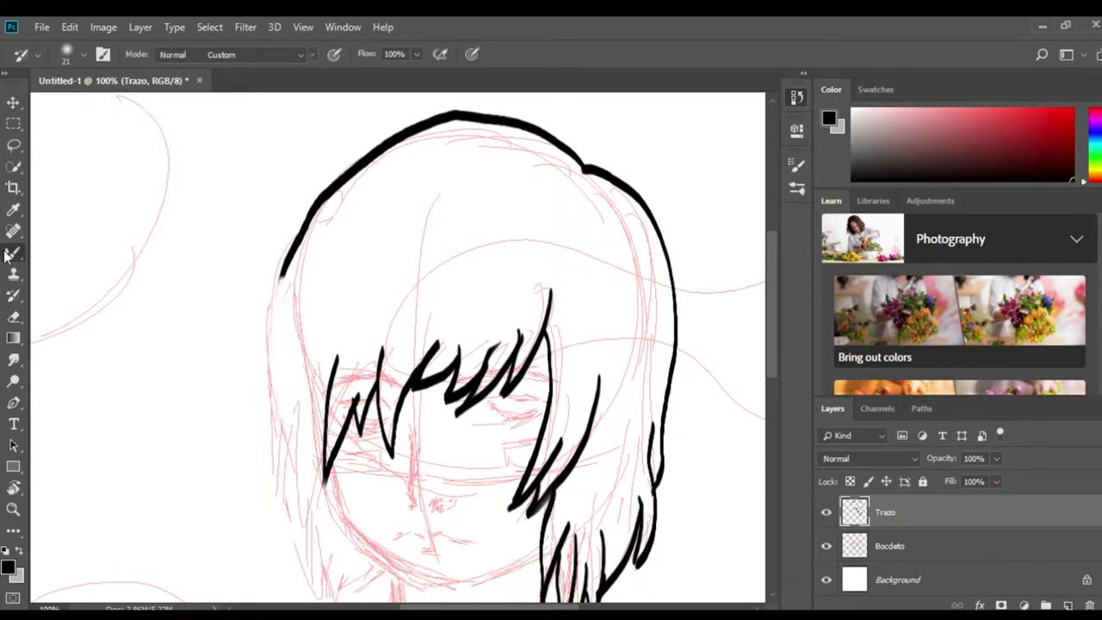
pyautogui.moveTo(280, 273); pyautogui.dragTo(275, 489)
pyautogui.hotkey('ctrl', 'z')
pyautogui.moveTo(284, 260); pyautogui.dragTo(276, 449)
pyautogui.moveTo(272, 410); pyautogui.dragTo(290, 520)
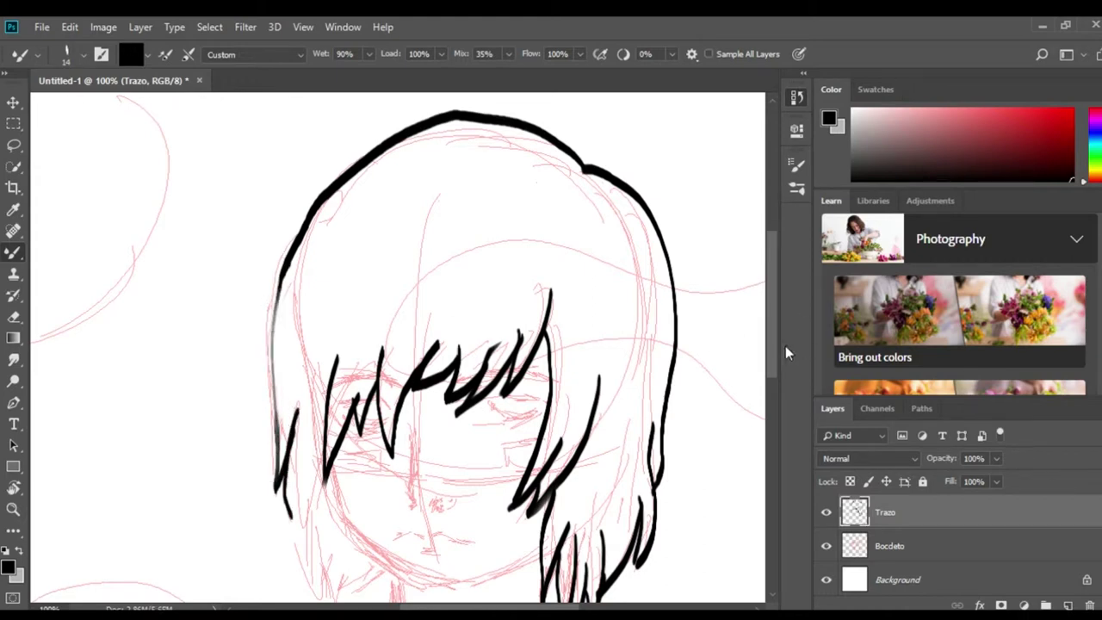
# Extend the left hair into jagged tips and add strands beside the left cheek.
pyautogui.scroll(-3, 366, 392)
pyautogui.moveTo(282, 325); pyautogui.dragTo(316, 456)
pyautogui.moveTo(306, 342); pyautogui.dragTo(320, 453)
pyautogui.moveTo(318, 405); pyautogui.dragTo(339, 464)
pyautogui.moveTo(339, 427); pyautogui.dragTo(373, 475)
pyautogui.moveTo(372, 432); pyautogui.dragTo(358, 478)
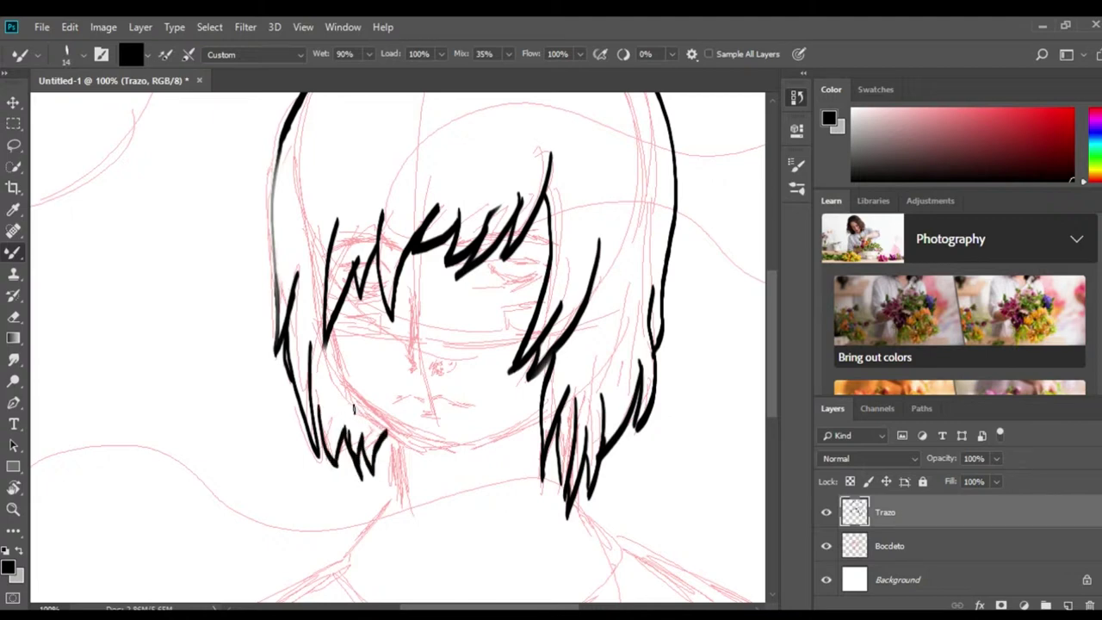
pyautogui.moveTo(331, 269); pyautogui.dragTo(311, 358)
pyautogui.moveTo(315, 268); pyautogui.dragTo(296, 374)
# Ink the jawline around the chin, the neck and the V-shaped collar.
pyautogui.moveTo(307, 164); pyautogui.dragTo(293, 274)
pyautogui.moveTo(770, 337); pyautogui.dragTo(770, 325)
pyautogui.moveTo(329, 340); pyautogui.dragTo(508, 472)
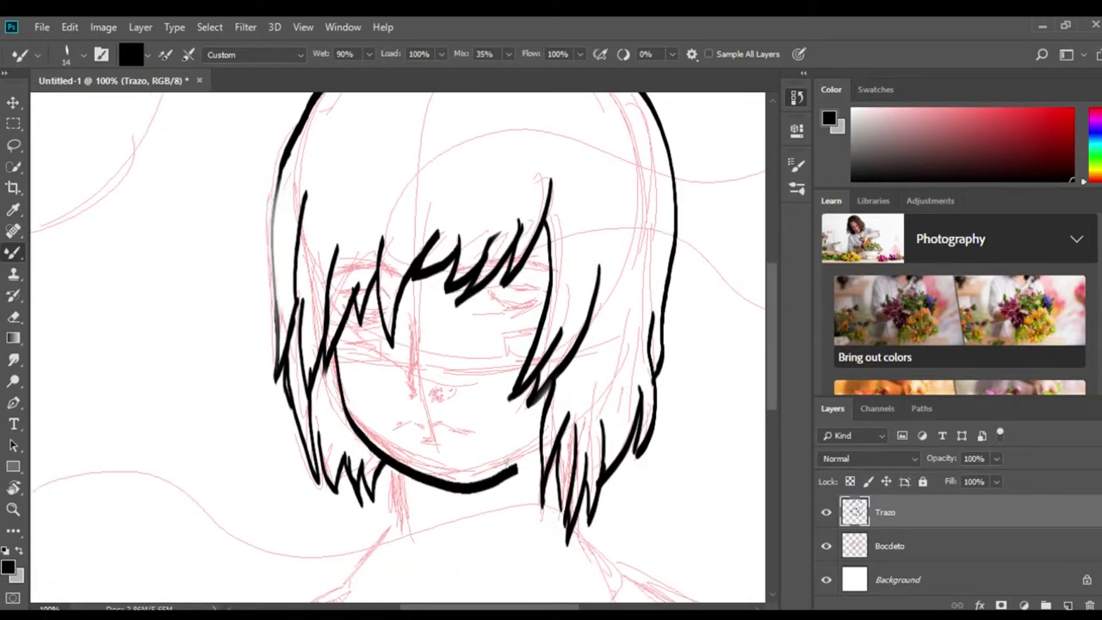
pyautogui.moveTo(771, 344); pyautogui.dragTo(770, 396)
pyautogui.moveTo(396, 292)
pyautogui.mouseDown()
pyautogui.moveTo(402, 337)
pyautogui.moveTo(342, 410)
pyautogui.mouseUp()
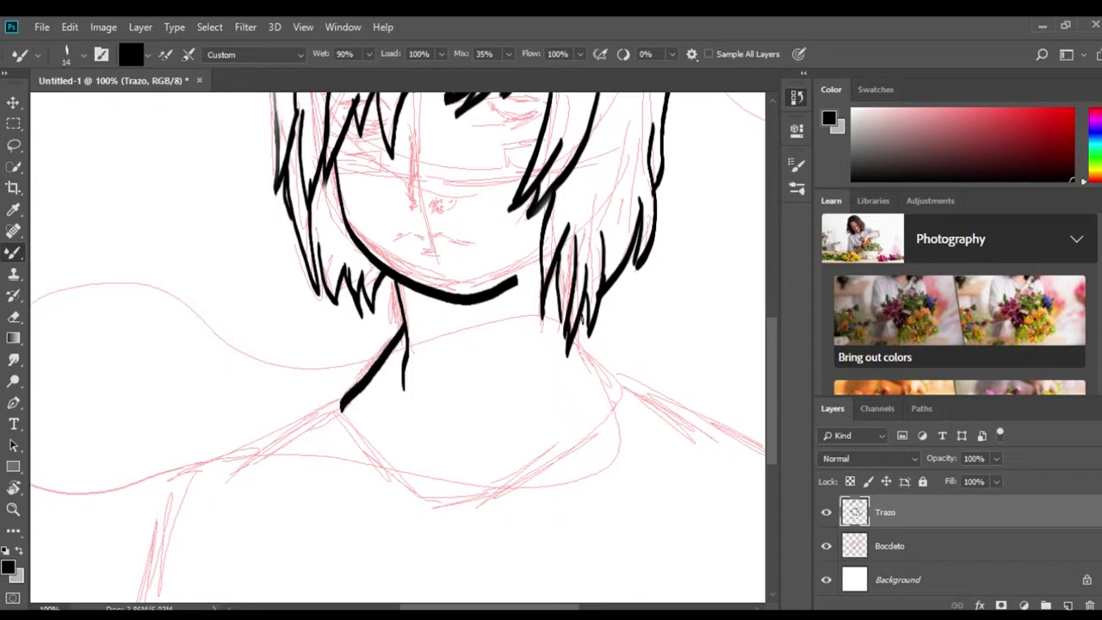
pyautogui.moveTo(605, 369)
pyautogui.mouseDown()
pyautogui.moveTo(562, 480)
pyautogui.moveTo(402, 527)
pyautogui.moveTo(338, 404)
pyautogui.moveTo(301, 432)
pyautogui.moveTo(190, 471)
pyautogui.moveTo(162, 594)
pyautogui.mouseUp()
# Ink the right shoulder line out to the canvas edge, redrawing it until it fits.
pyautogui.moveTo(644, 388); pyautogui.dragTo(766, 449)
pyautogui.hscroll(3, 558, 561)
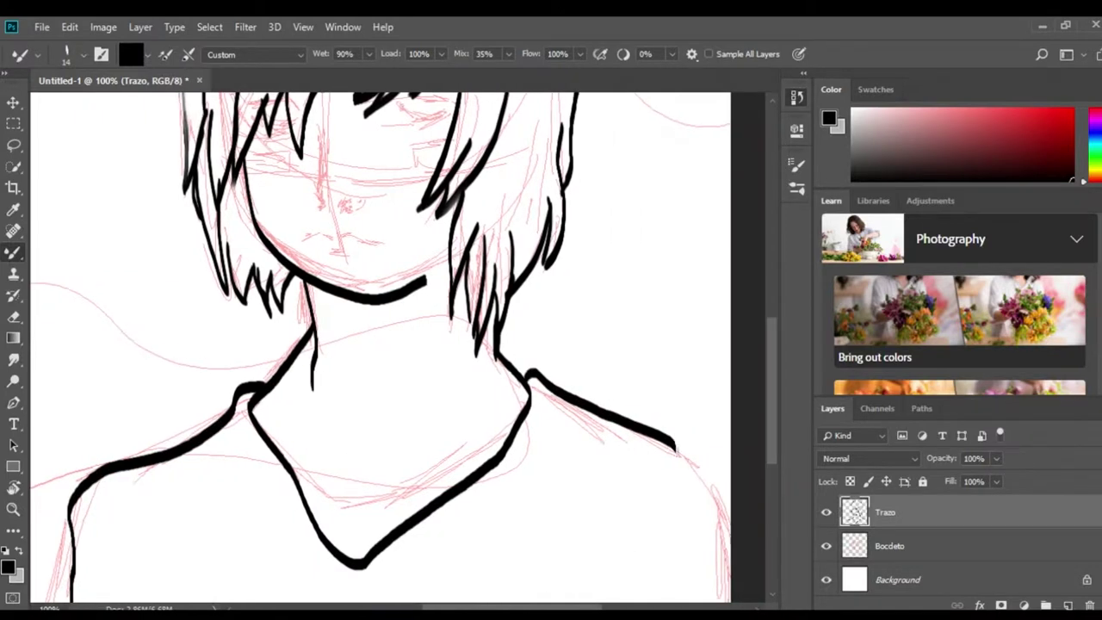
pyautogui.moveTo(708, 484); pyautogui.dragTo(713, 603)
pyautogui.hotkey('ctrl', 'z')
pyautogui.moveTo(667, 443)
pyautogui.mouseDown()
pyautogui.moveTo(714, 506)
pyautogui.moveTo(724, 603)
pyautogui.mouseUp()
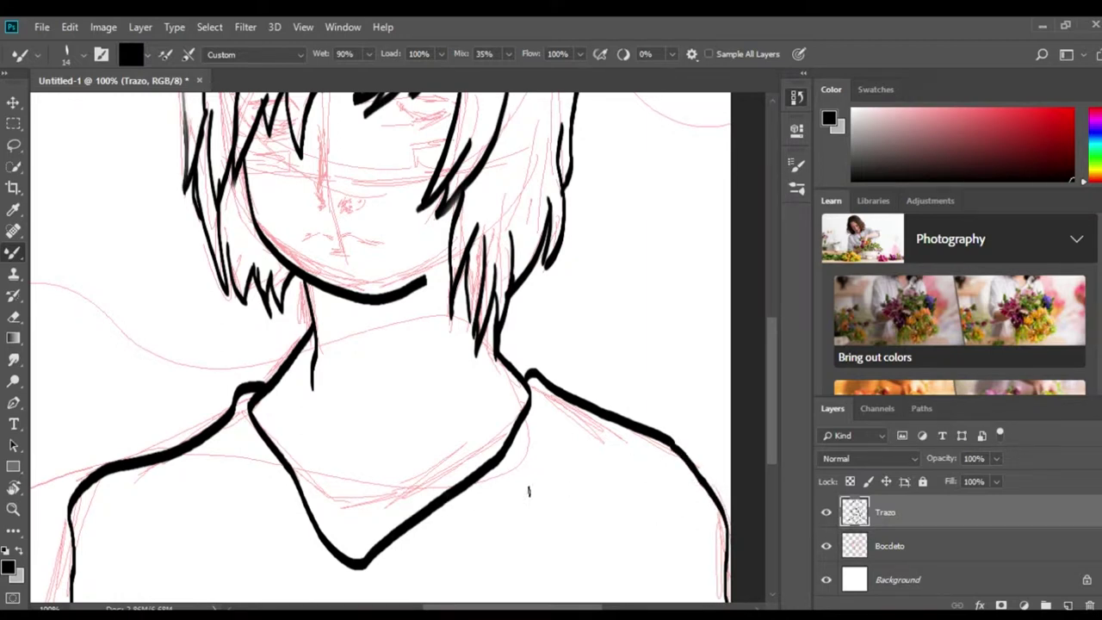
pyautogui.hotkey('ctrl', 'z')
pyautogui.moveTo(662, 439)
pyautogui.mouseDown()
pyautogui.moveTo(697, 475)
pyautogui.moveTo(723, 546)
pyautogui.moveTo(724, 607)
pyautogui.mouseUp()
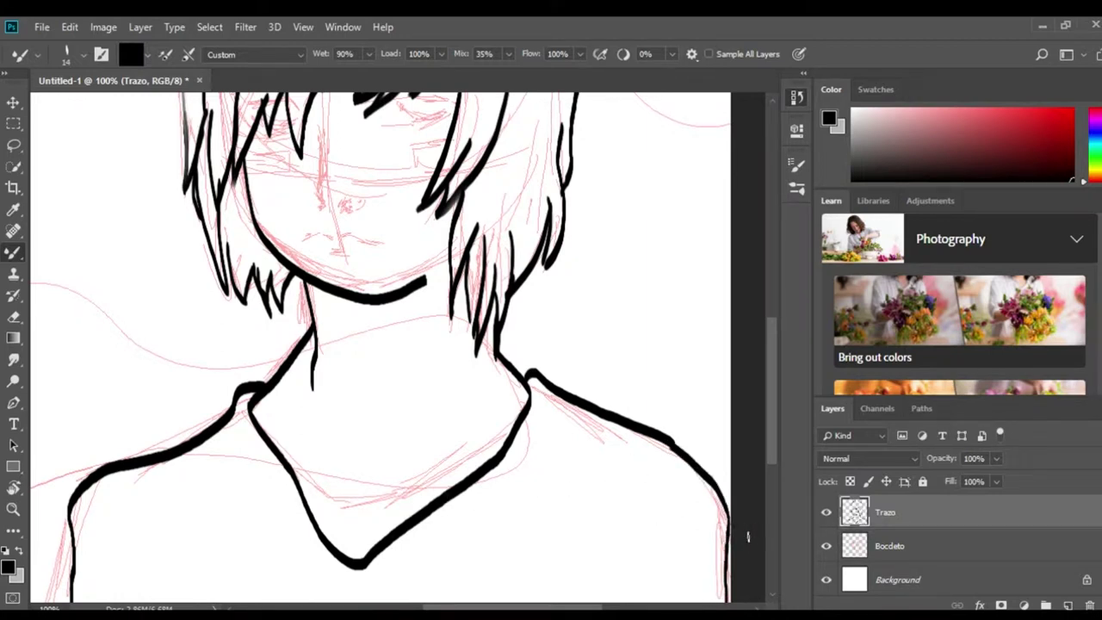
pyautogui.hotkey('ctrl', 'z')
pyautogui.moveTo(685, 454); pyautogui.dragTo(728, 521)
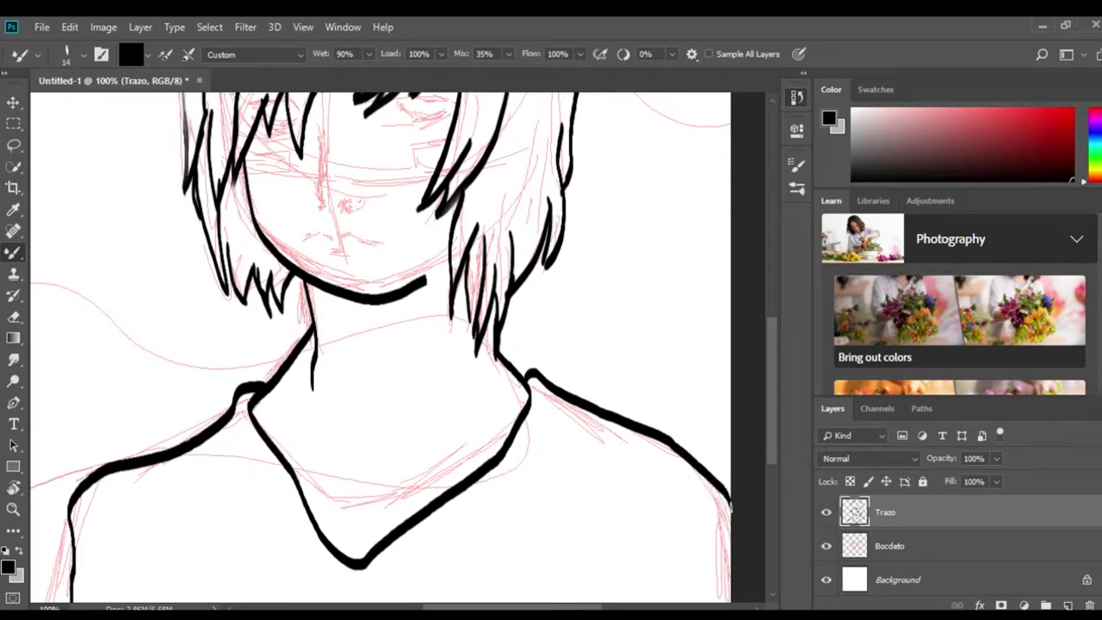
pyautogui.scroll(1, 417, 487)
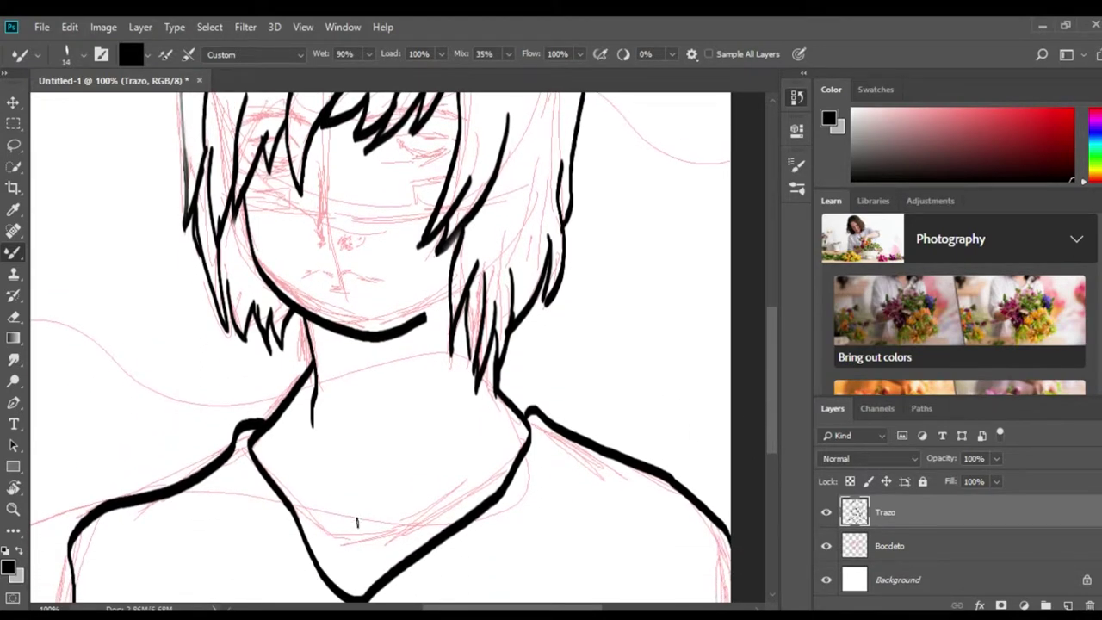
# Draw two bracket-shaped collarbone marks at the bottom of the collar.
pyautogui.moveTo(363, 522); pyautogui.dragTo(449, 515)
pyautogui.moveTo(344, 519); pyautogui.dragTo(292, 495)
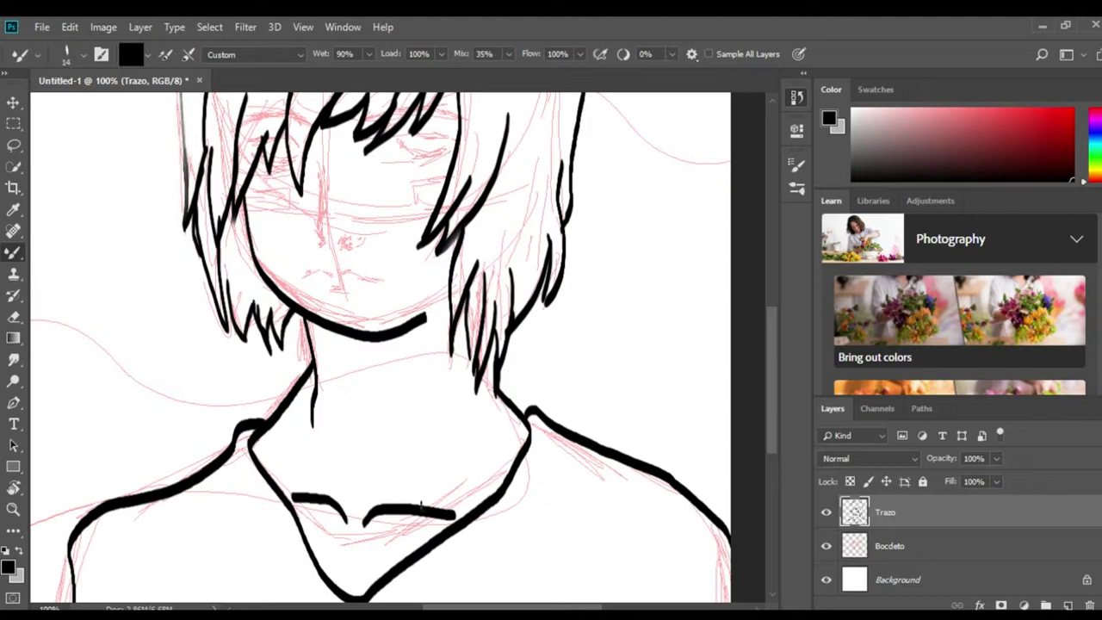
pyautogui.hotkey('ctrl', 'z')
pyautogui.hotkey('ctrl', 'z')
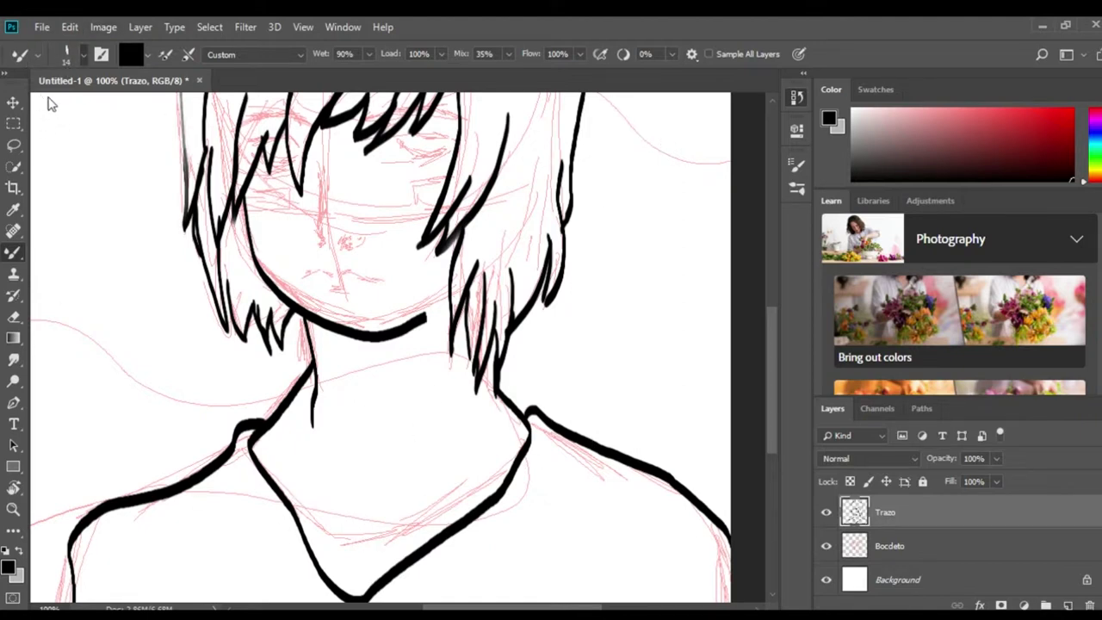
pyautogui.moveTo(352, 533); pyautogui.dragTo(426, 509)
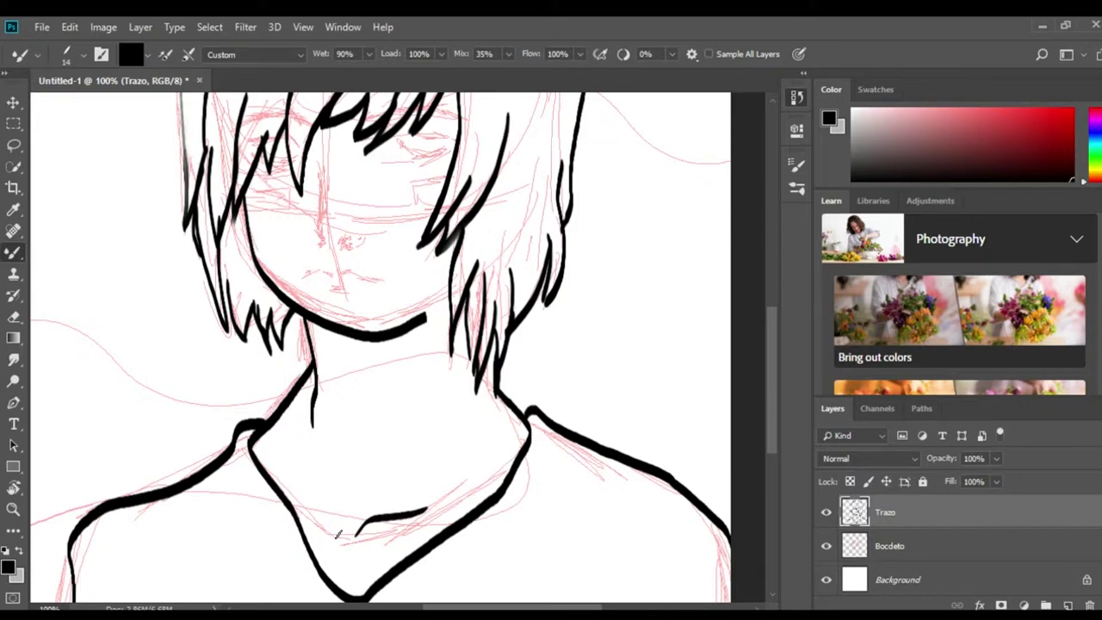
pyautogui.moveTo(339, 534); pyautogui.dragTo(293, 495)
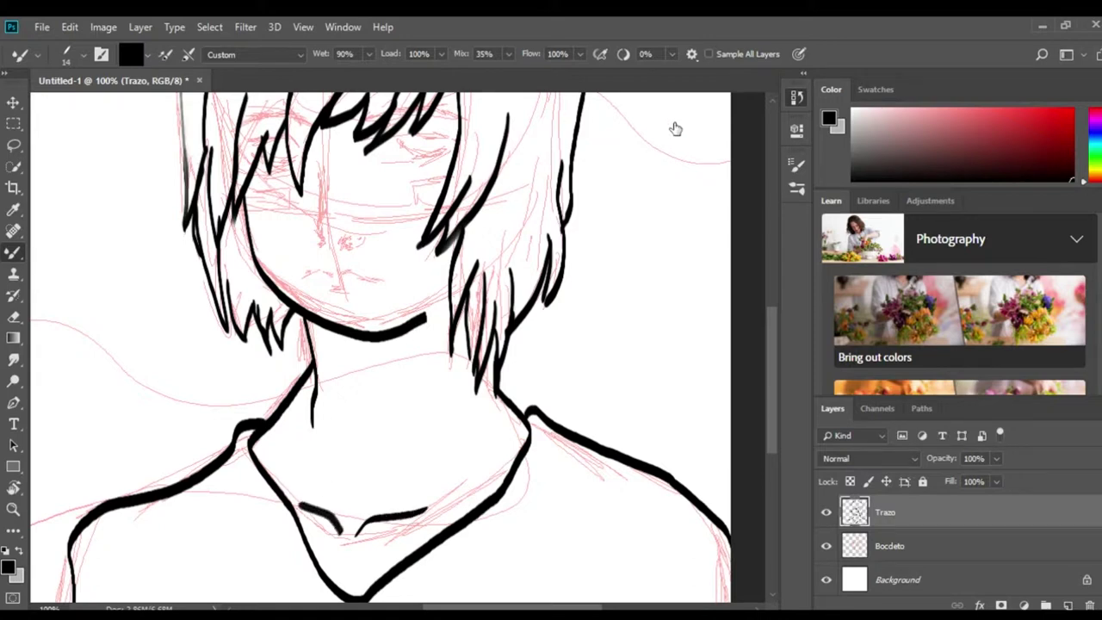
pyautogui.hotkey('ctrl', 'alt', 'z')
pyautogui.hotkey('ctrl', 'alt', 'z')
pyautogui.moveTo(362, 571); pyautogui.dragTo(408, 555)
pyautogui.moveTo(316, 559); pyautogui.dragTo(346, 572)
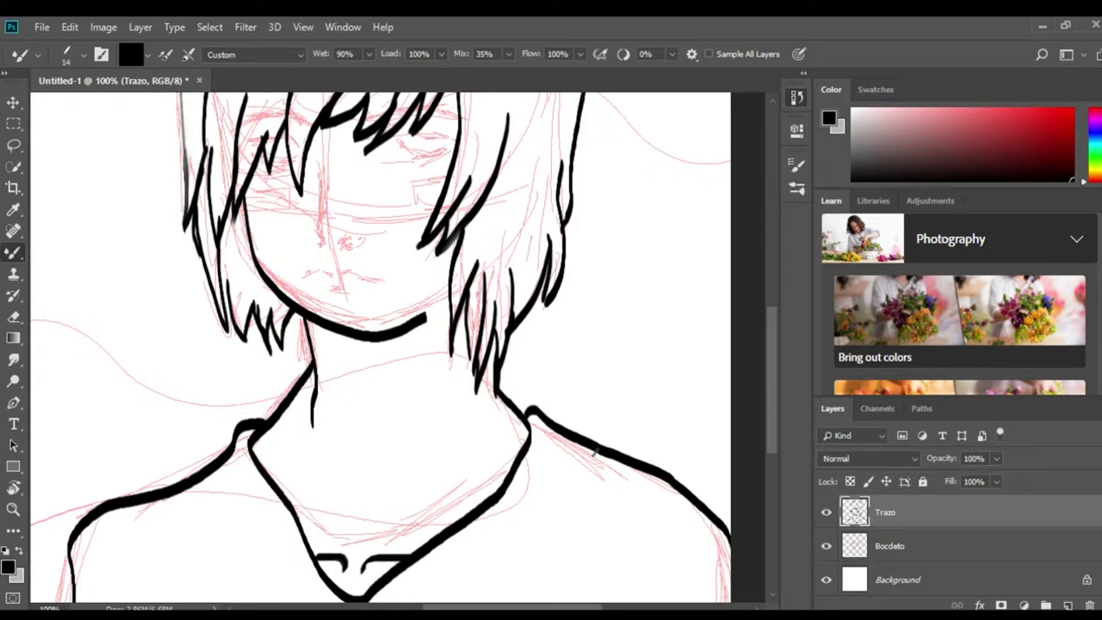
# Zoom to 300% on the face and blend a small smudge into a bang stroke.
pyautogui.scroll(3, 772, 370)
pyautogui.hotkey('ctrl', '+')
pyautogui.hotkey('ctrl', '+')
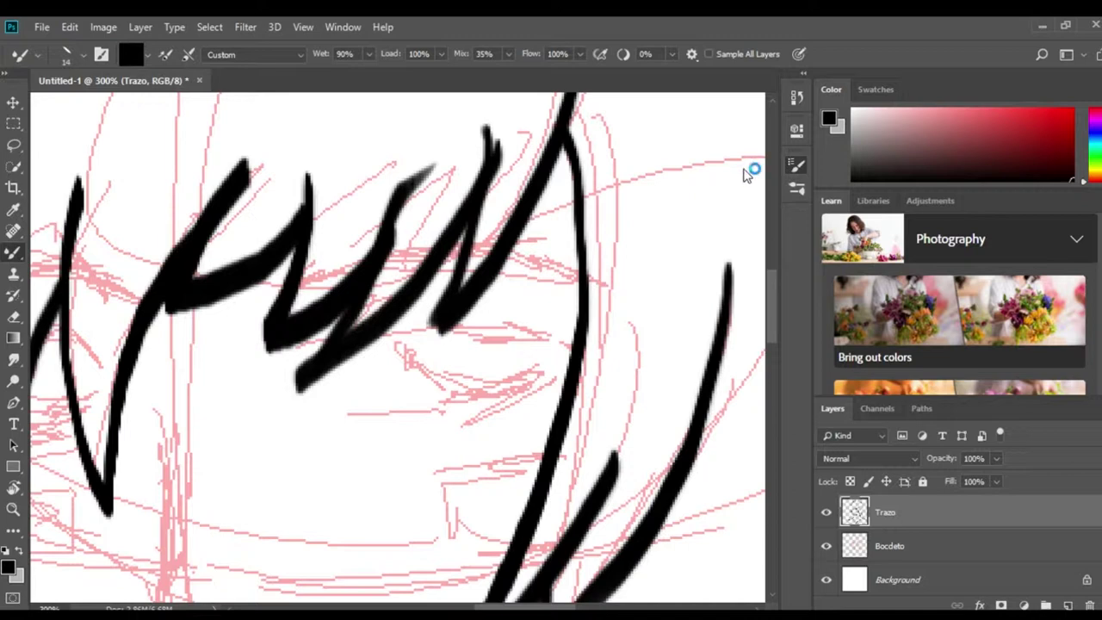
pyautogui.moveTo(443, 267)
pyautogui.mouseDown()
pyautogui.moveTo(531, 259)
pyautogui.moveTo(592, 284)
pyautogui.moveTo(447, 271)
pyautogui.mouseUp()
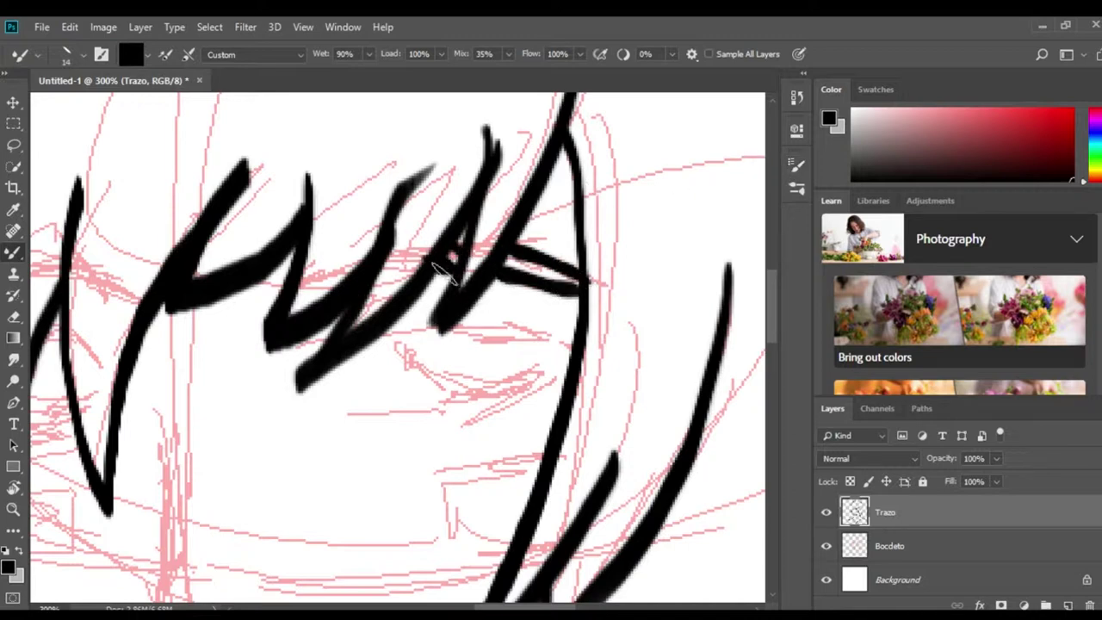
# Ink both eyes: the lid lines, lower lid and filled eye shape.
pyautogui.moveTo(379, 334)
pyautogui.mouseDown()
pyautogui.moveTo(568, 353)
pyautogui.moveTo(391, 336)
pyautogui.mouseUp()
pyautogui.moveTo(362, 409); pyautogui.dragTo(564, 408)
pyautogui.moveTo(415, 344); pyautogui.dragTo(474, 400)
pyautogui.moveTo(555, 348)
pyautogui.mouseDown()
pyautogui.moveTo(555, 405)
pyautogui.moveTo(499, 405)
pyautogui.mouseUp()
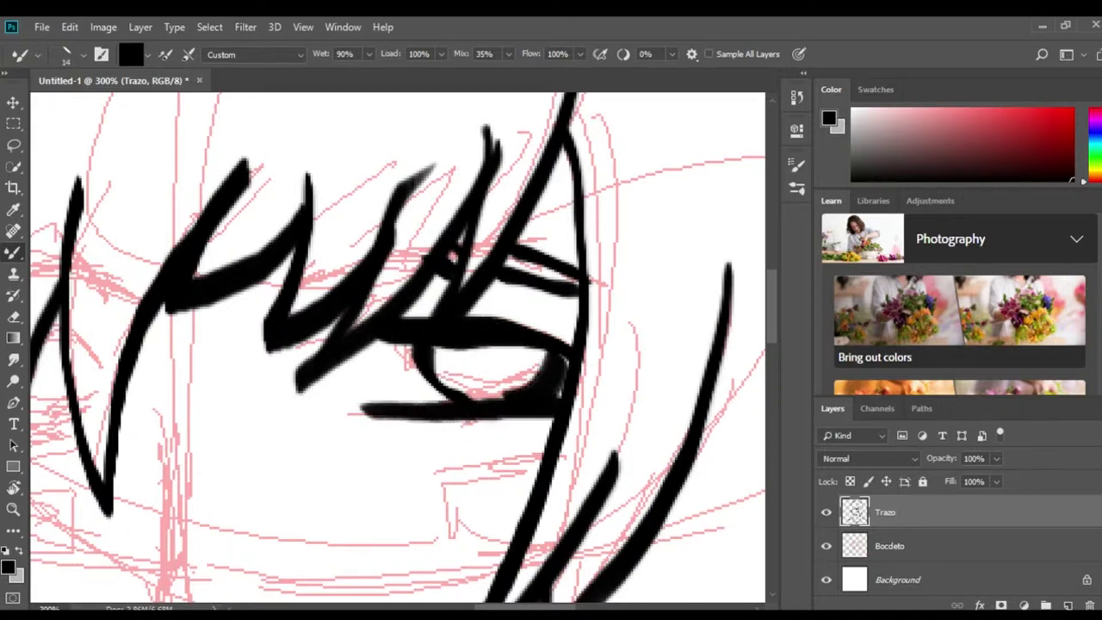
pyautogui.hscroll(-5, 426, 390)
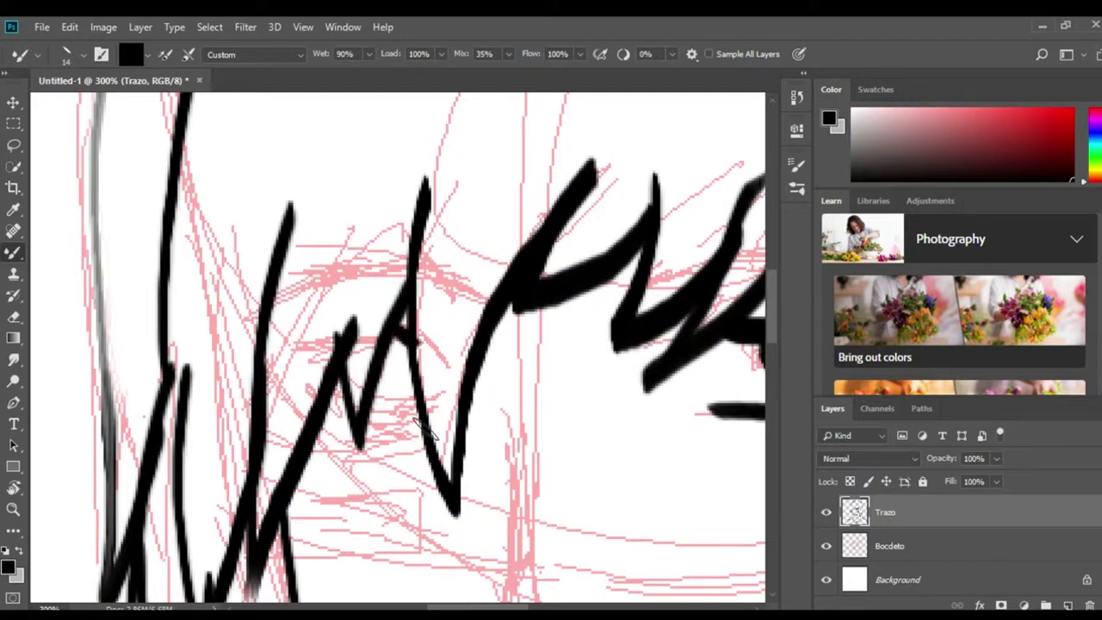
pyautogui.moveTo(417, 426); pyautogui.dragTo(316, 441)
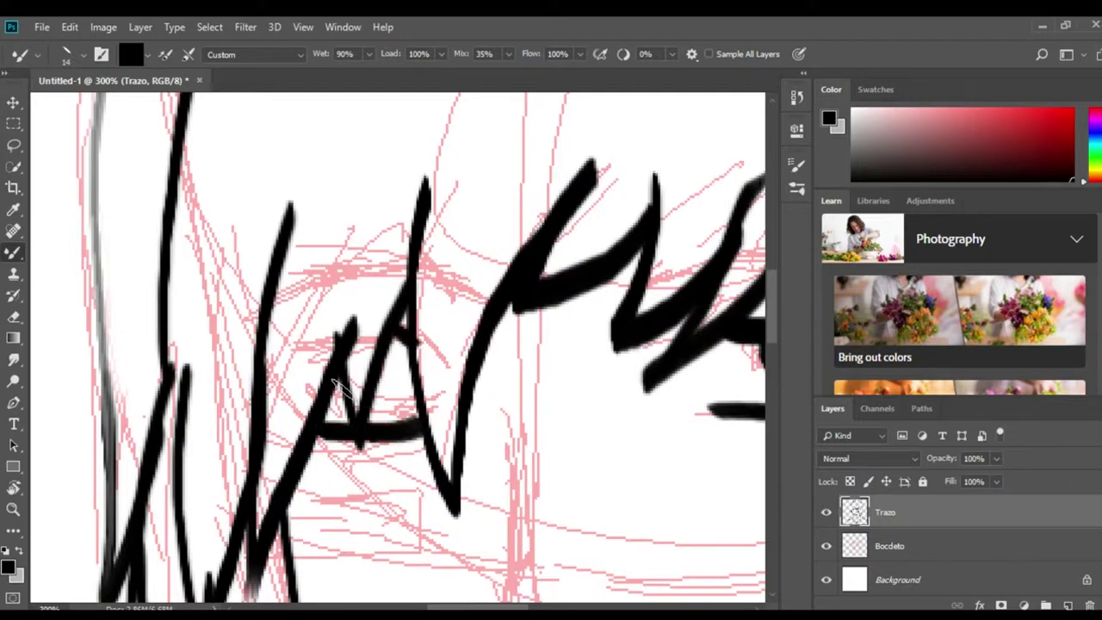
pyautogui.scroll(-5, 761, 357)
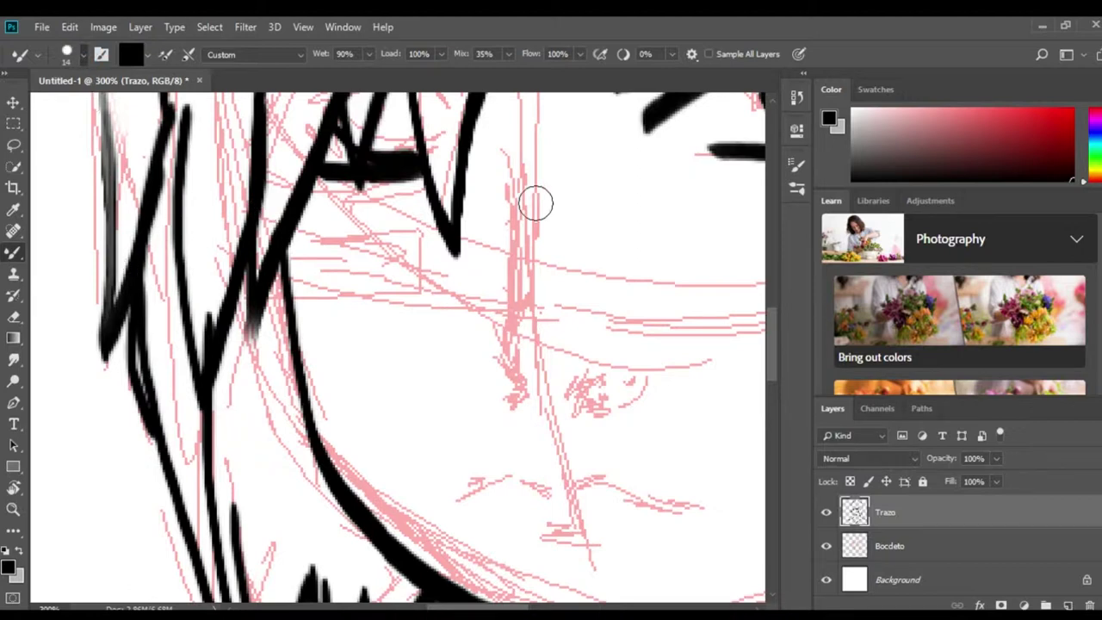
# Redraw the nose with a size-9 brush, then add nostrils, the mouth and a lower lip.
pyautogui.moveTo(518, 172); pyautogui.dragTo(519, 336)
pyautogui.hotkey('ctrl', 'z')
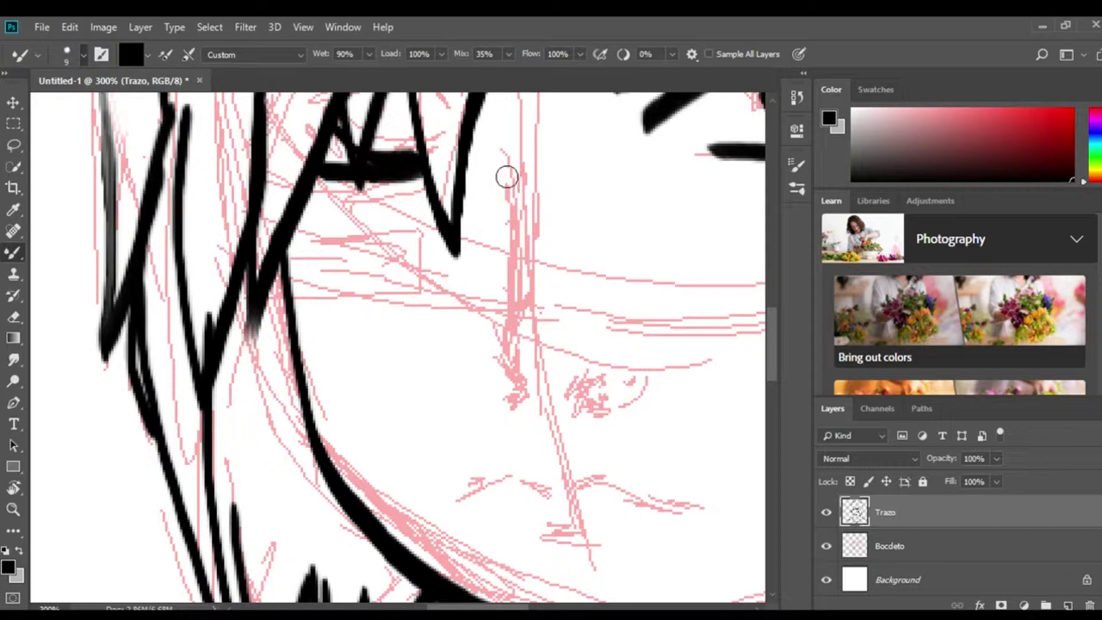
pyautogui.moveTo(505, 172)
pyautogui.mouseDown()
pyautogui.moveTo(503, 352)
pyautogui.moveTo(517, 394)
pyautogui.moveTo(611, 396)
pyautogui.mouseUp()
pyautogui.moveTo(514, 381); pyautogui.dragTo(505, 386)
pyautogui.moveTo(571, 494)
pyautogui.mouseDown()
pyautogui.moveTo(723, 511)
pyautogui.moveTo(497, 479)
pyautogui.moveTo(454, 493)
pyautogui.mouseUp()
pyautogui.moveTo(588, 539); pyautogui.dragTo(544, 532)
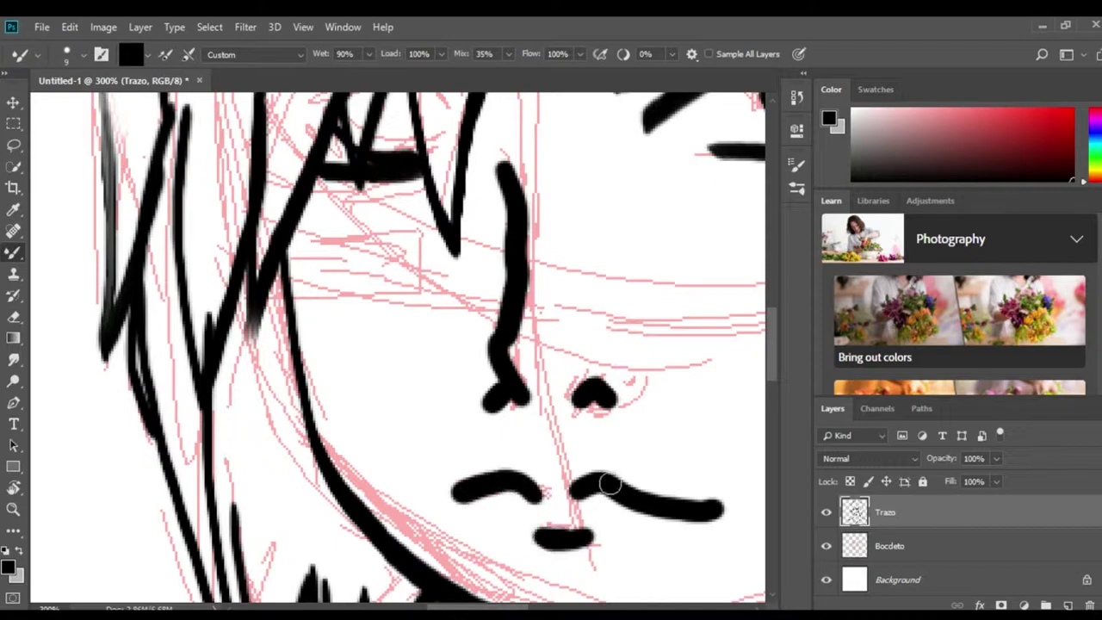
pyautogui.hotkey('ctrl', '-')
pyautogui.hotkey('ctrl', '-')
pyautogui.hotkey('ctrl', '-')
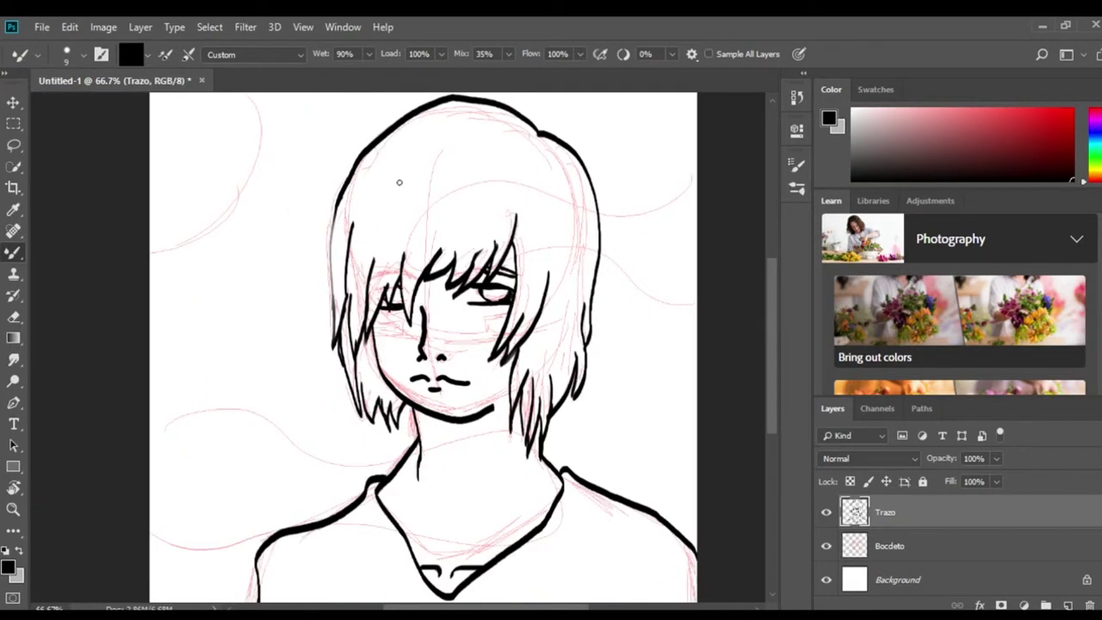
# Reselect the Mixer Brush and pick a pink-red foreground colour in the Color panel.
pyautogui.press('m')
pyautogui.scroll(2, 767, 319)
pyautogui.scroll(-2, 768, 320)
pyautogui.scroll(5, 765, 333)
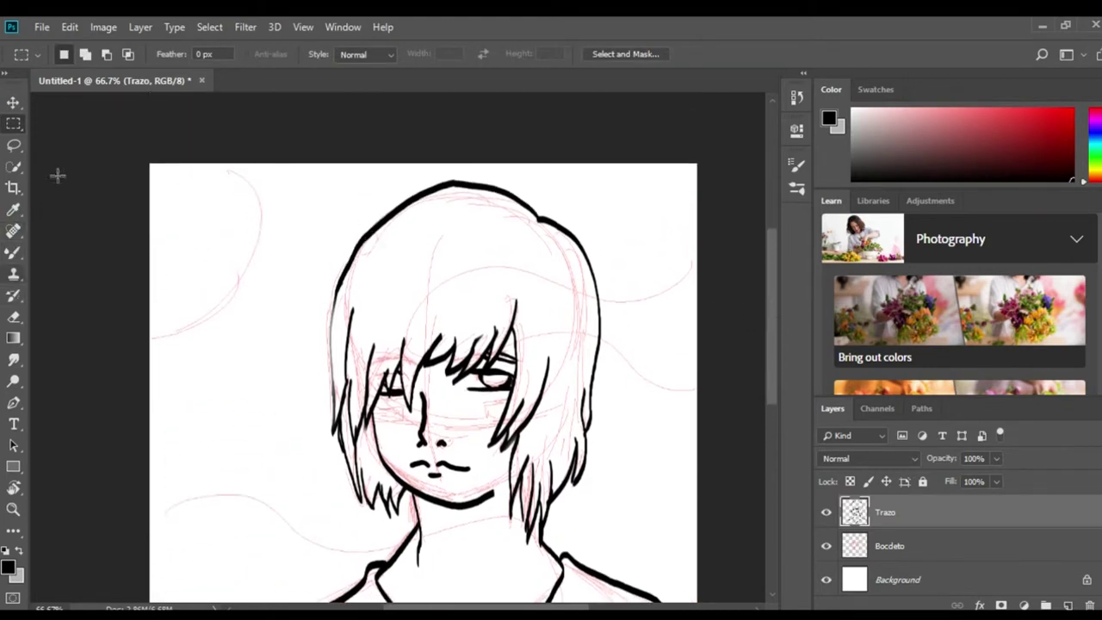
pyautogui.click(13, 252)
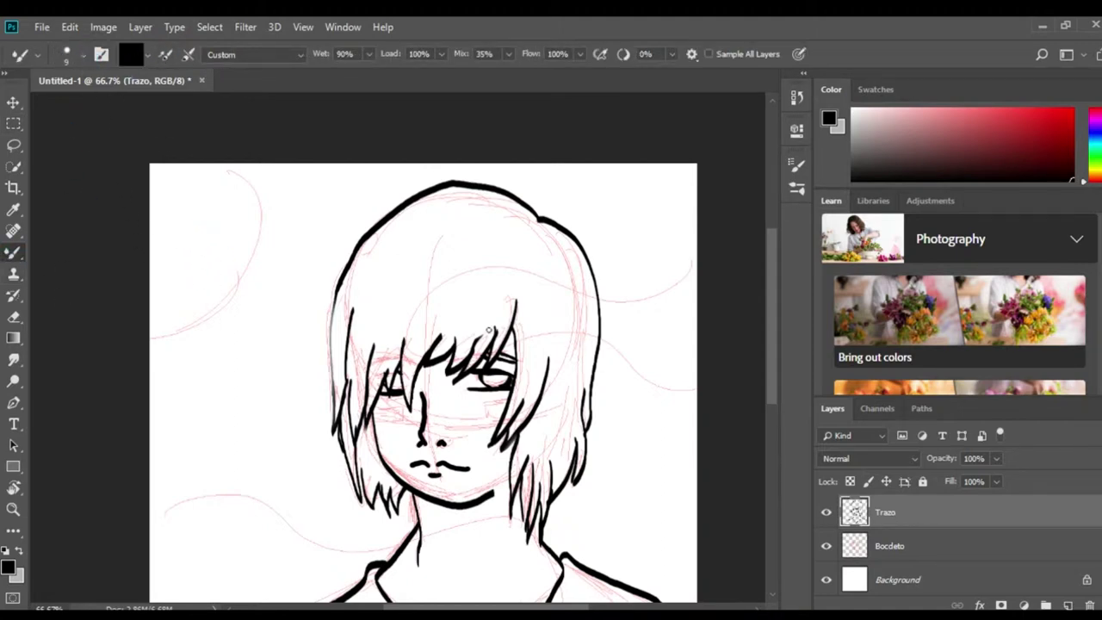
pyautogui.moveTo(964, 135)
pyautogui.mouseDown()
pyautogui.moveTo(938, 103)
pyautogui.moveTo(997, 107)
pyautogui.mouseUp()
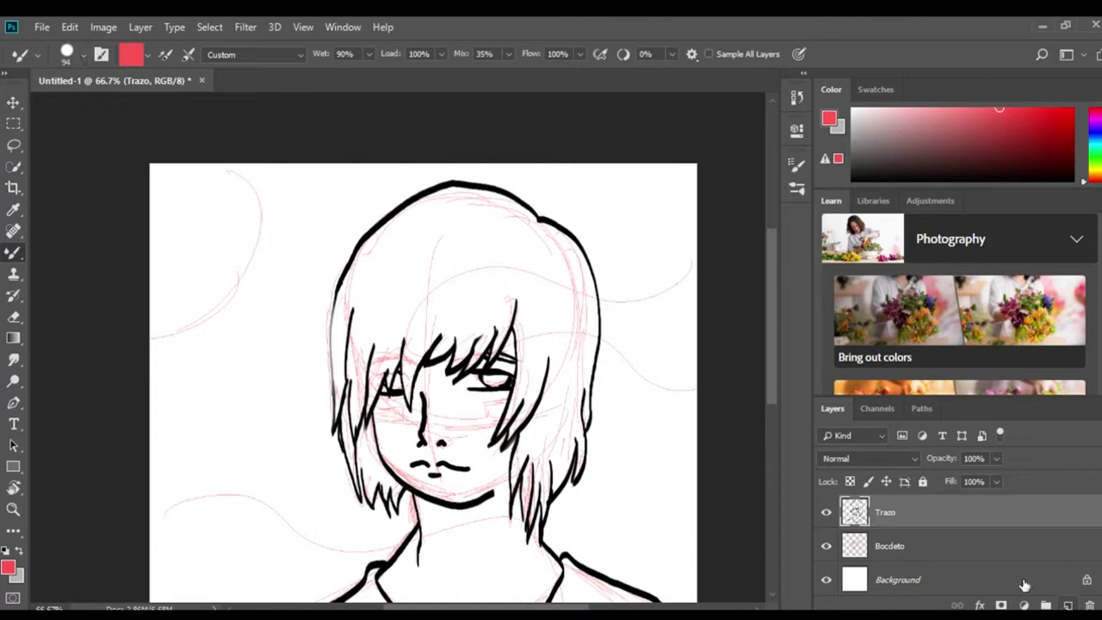
# Add a new layer above the Bocdeto sketch and paint pink-red over the hair.
pyautogui.click(919, 553)
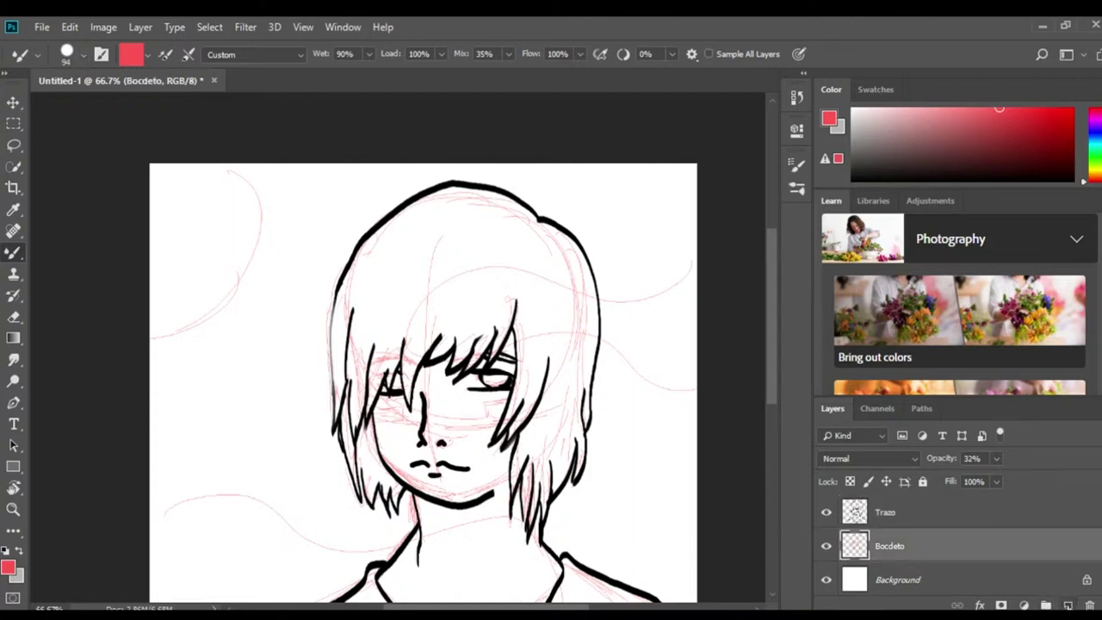
pyautogui.hotkey('ctrl', 'shift', 'alt', 'n')
pyautogui.moveTo(494, 301)
pyautogui.mouseDown()
pyautogui.moveTo(551, 366)
pyautogui.moveTo(559, 258)
pyautogui.moveTo(573, 383)
pyautogui.mouseUp()
pyautogui.moveTo(548, 448)
pyautogui.mouseDown()
pyautogui.moveTo(560, 521)
pyautogui.moveTo(528, 542)
pyautogui.moveTo(508, 482)
pyautogui.moveTo(534, 254)
pyautogui.moveTo(507, 224)
pyautogui.moveTo(401, 276)
pyautogui.moveTo(361, 344)
pyautogui.moveTo(379, 454)
pyautogui.moveTo(447, 288)
pyautogui.moveTo(404, 344)
pyautogui.moveTo(413, 313)
pyautogui.moveTo(456, 327)
pyautogui.mouseUp()
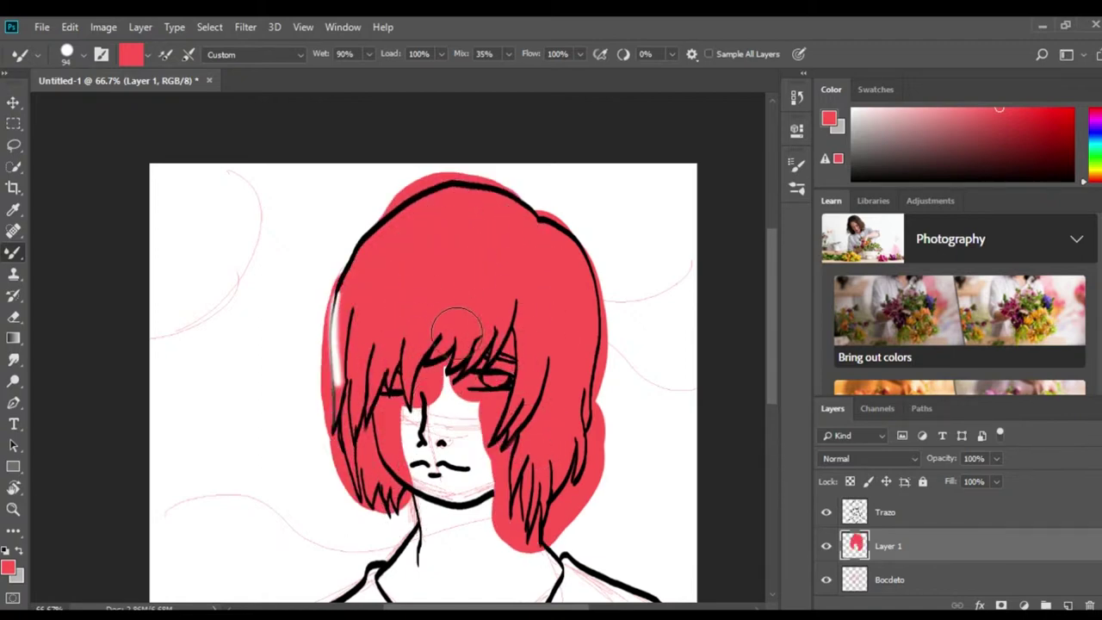
# Erase the white streak along the hair's left edge and reset the colour to black.
pyautogui.click(13, 316)
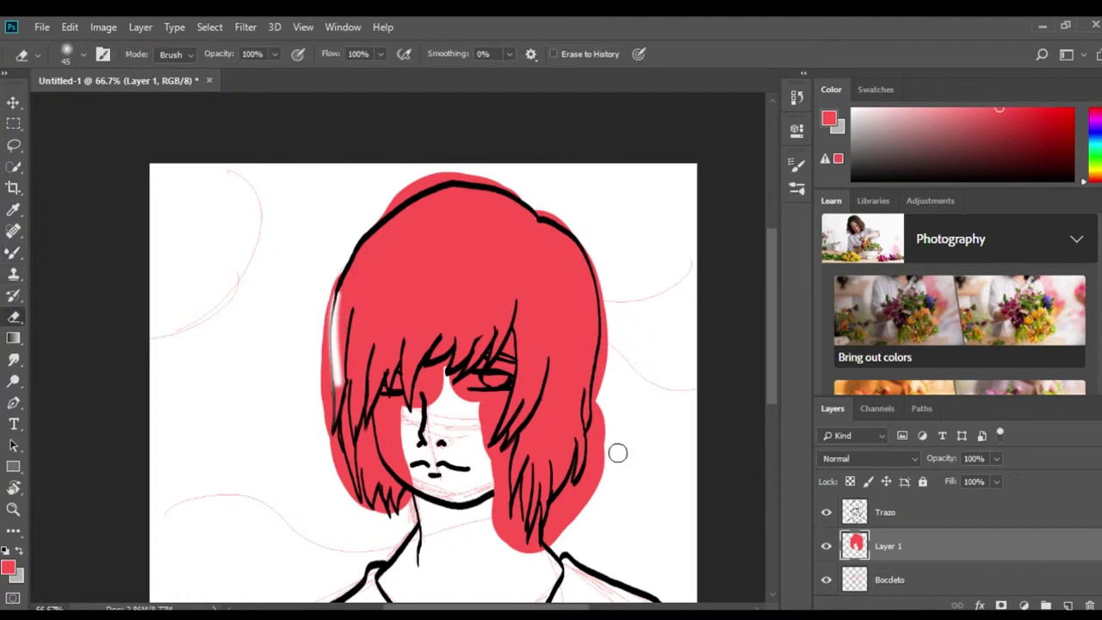
pyautogui.click(861, 511)
pyautogui.click(886, 579)
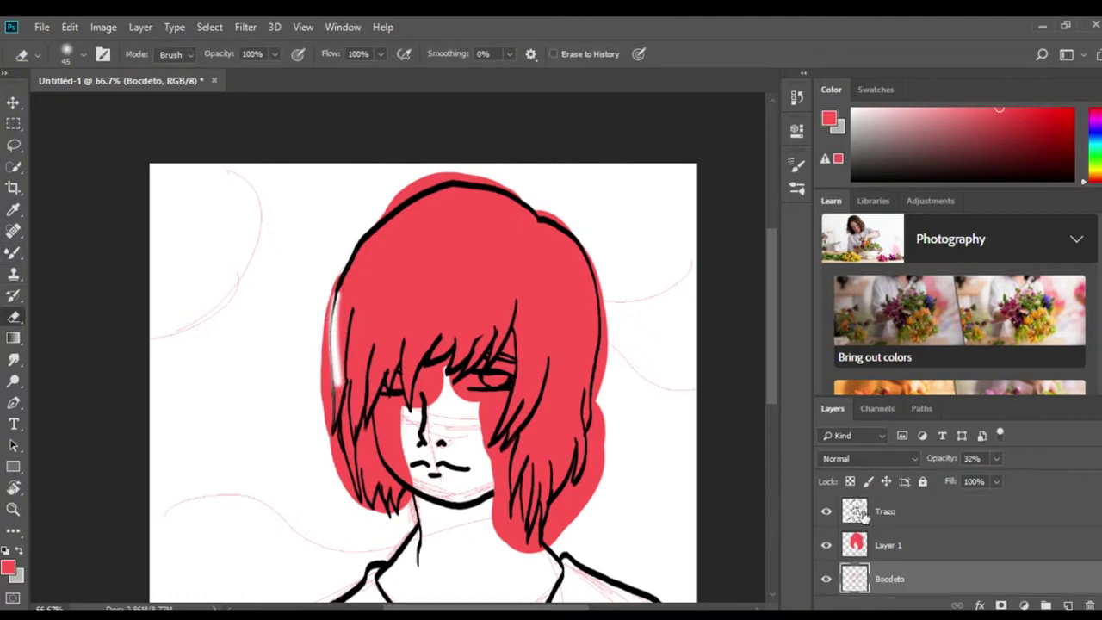
pyautogui.click(863, 514)
pyautogui.moveTo(334, 387); pyautogui.dragTo(346, 312)
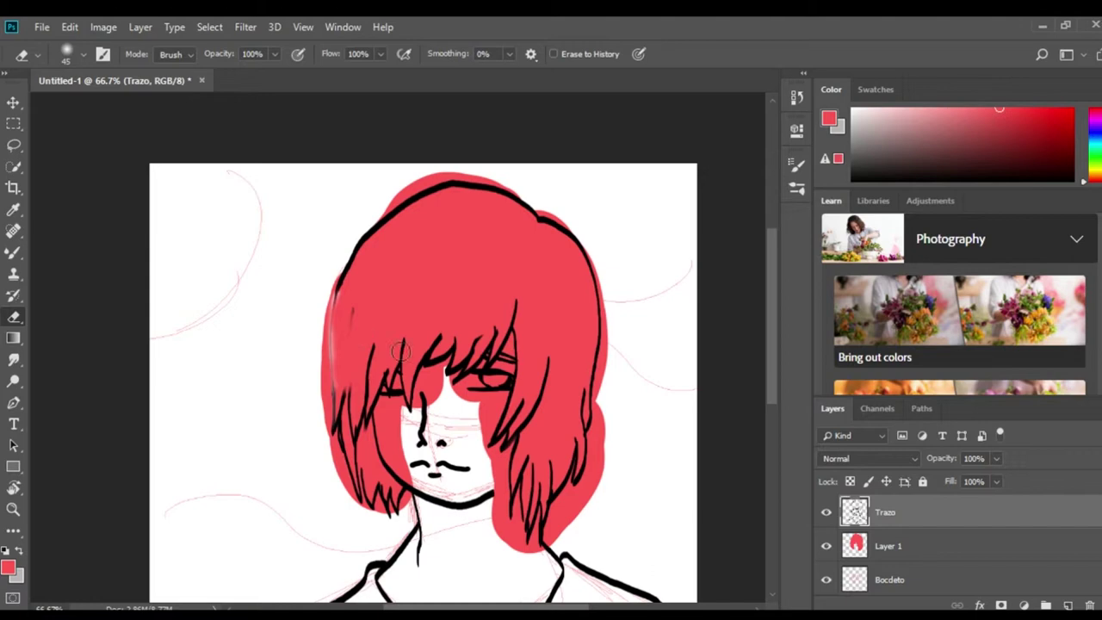
pyautogui.hotkey('ctrl', 'z')
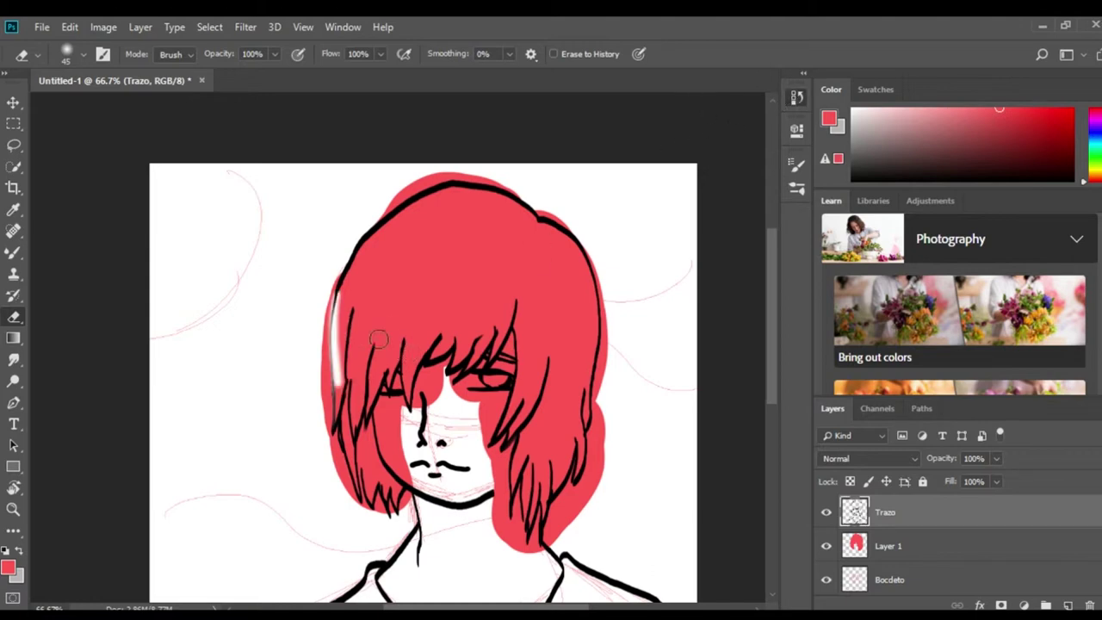
pyautogui.moveTo(343, 351); pyautogui.dragTo(344, 385)
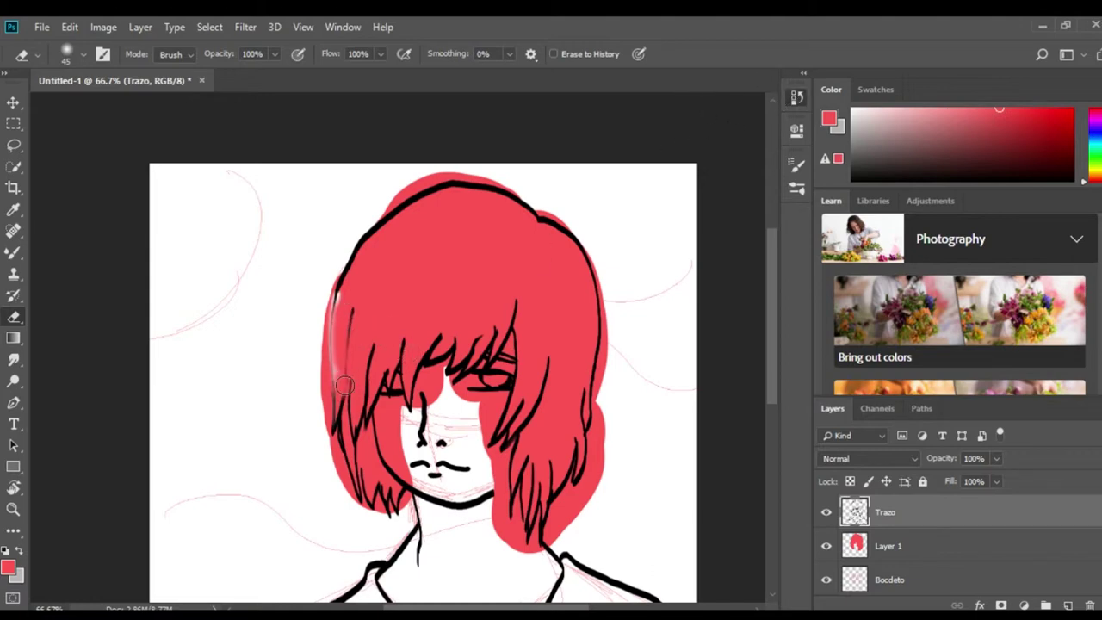
pyautogui.click(13, 251)
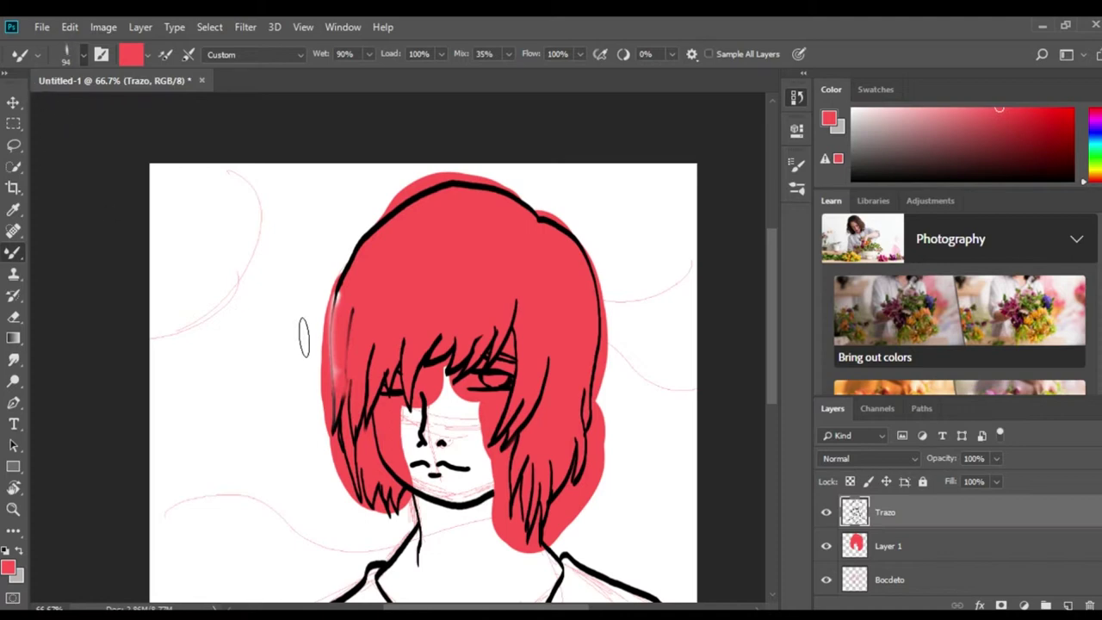
pyautogui.press('d')
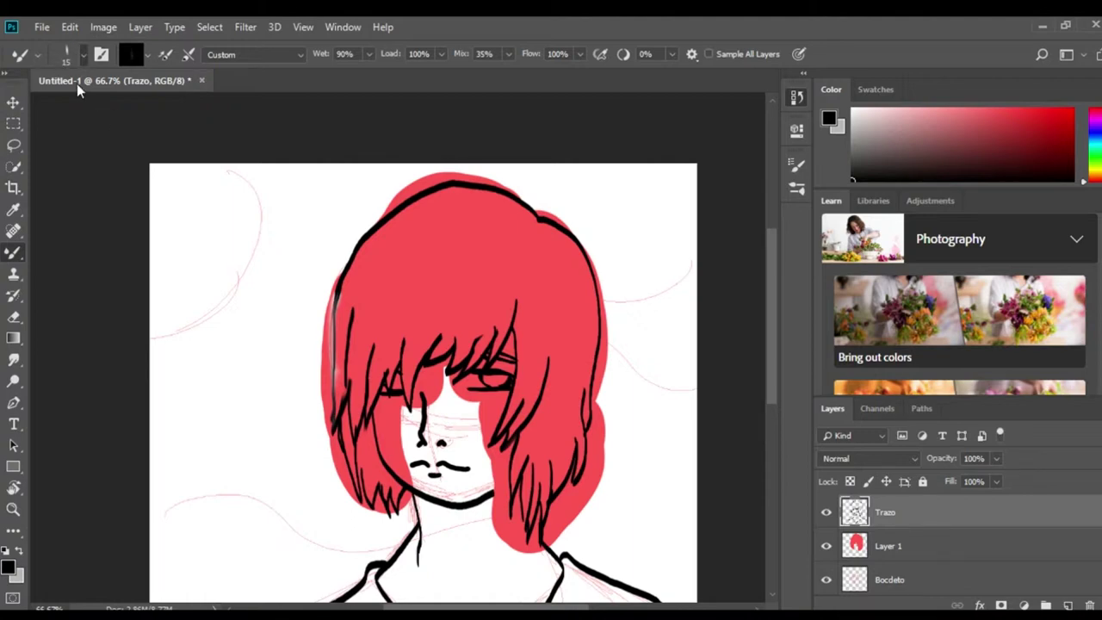
pyautogui.click(13, 318)
pyautogui.hotkey('alt', '[')
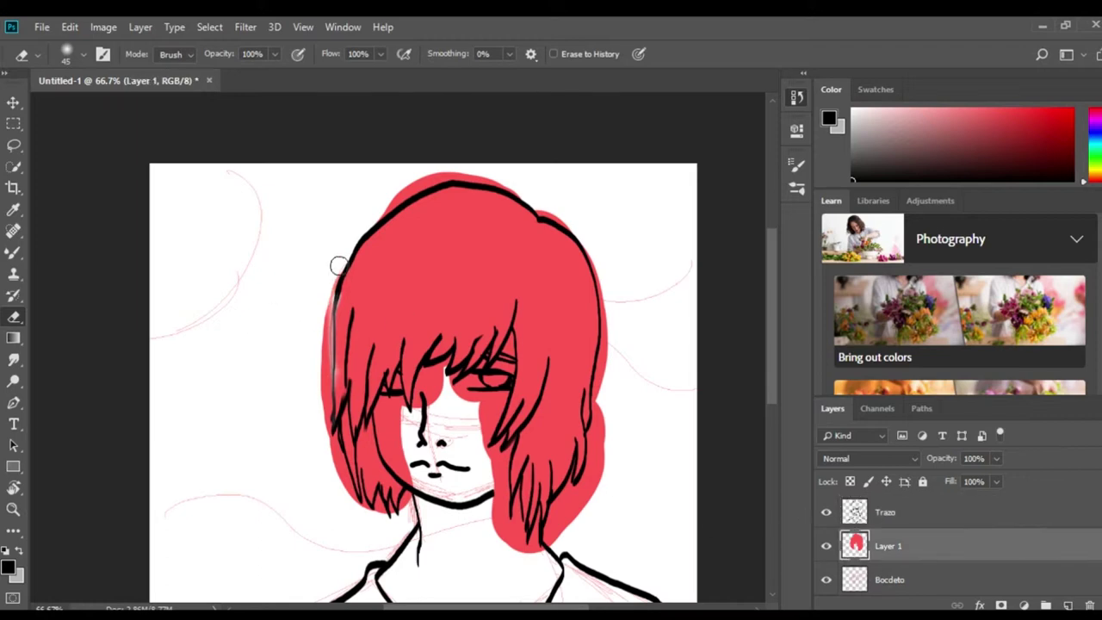
pyautogui.moveTo(322, 348)
pyautogui.mouseDown()
pyautogui.moveTo(309, 363)
pyautogui.moveTo(322, 388)
pyautogui.mouseUp()
pyautogui.hotkey('ctrl', 'z')
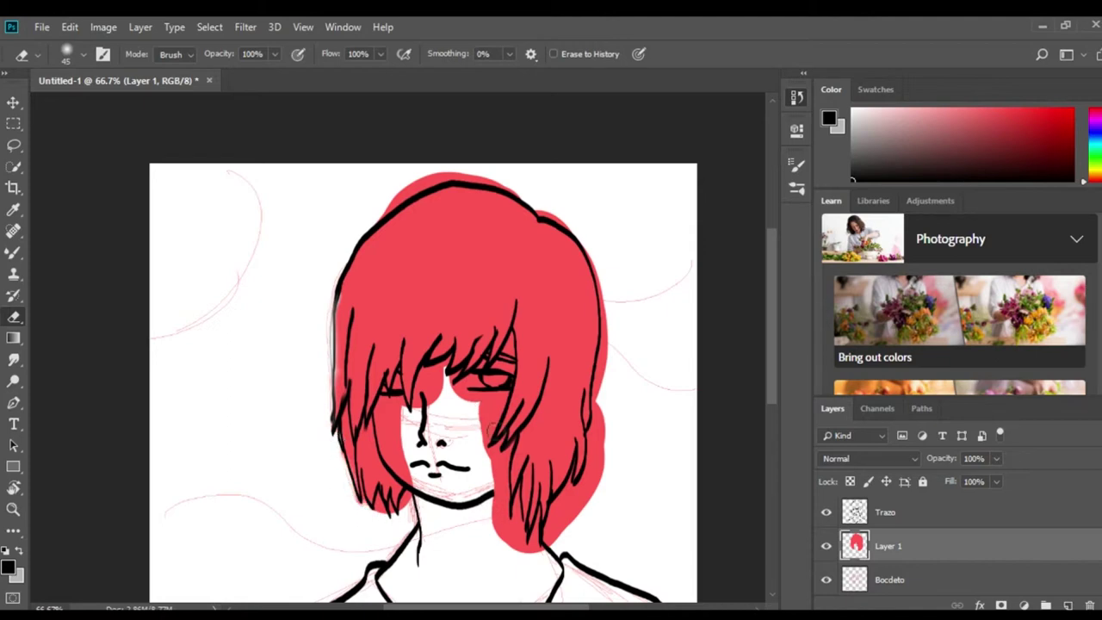
pyautogui.click(869, 458)
pyautogui.click(852, 464)
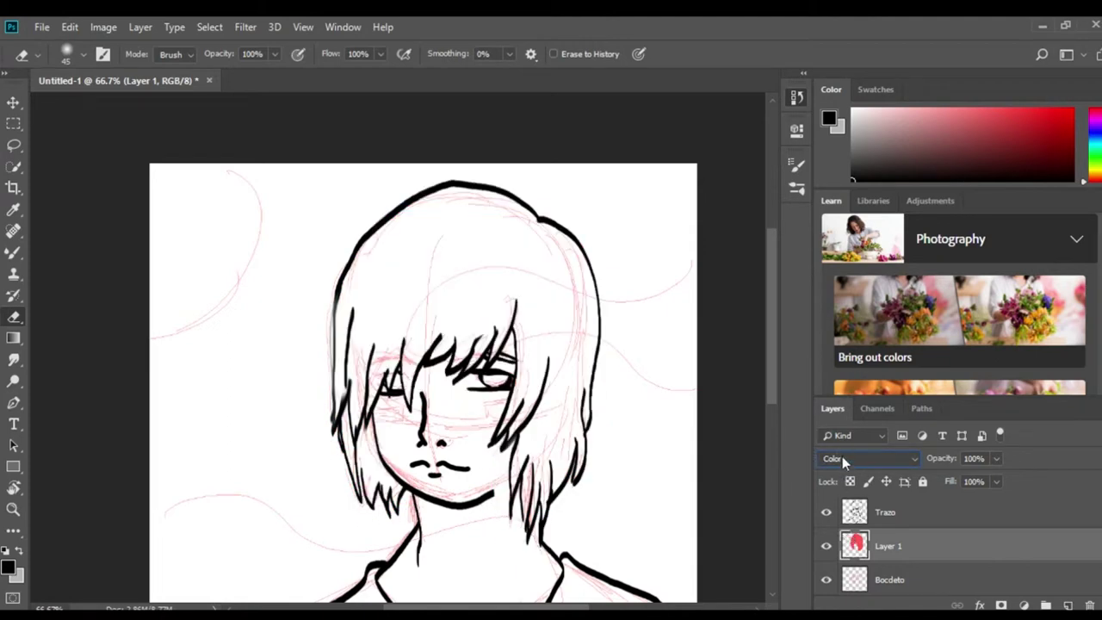
pyautogui.hotkey('ctrl', 'z')
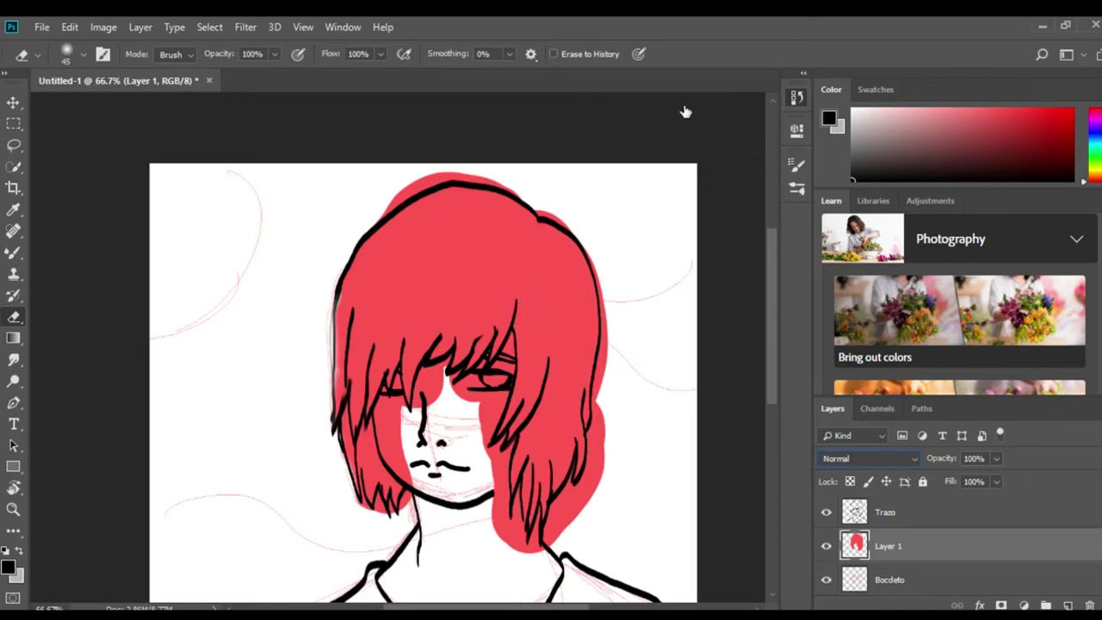
pyautogui.hotkey('ctrl', 'z')
pyautogui.hotkey('ctrl', 'z')
pyautogui.hotkey('ctrl', '1')
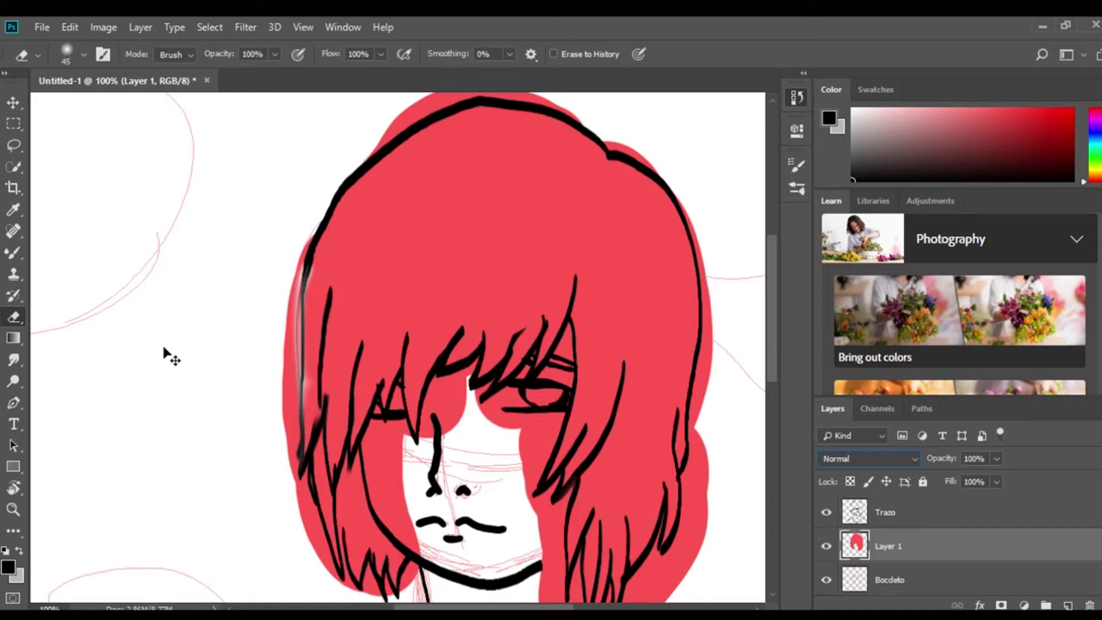
# Zoom in on the hair and undo the stray dark red Mixer Brush smears.
pyautogui.hotkey('ctrl', '+')
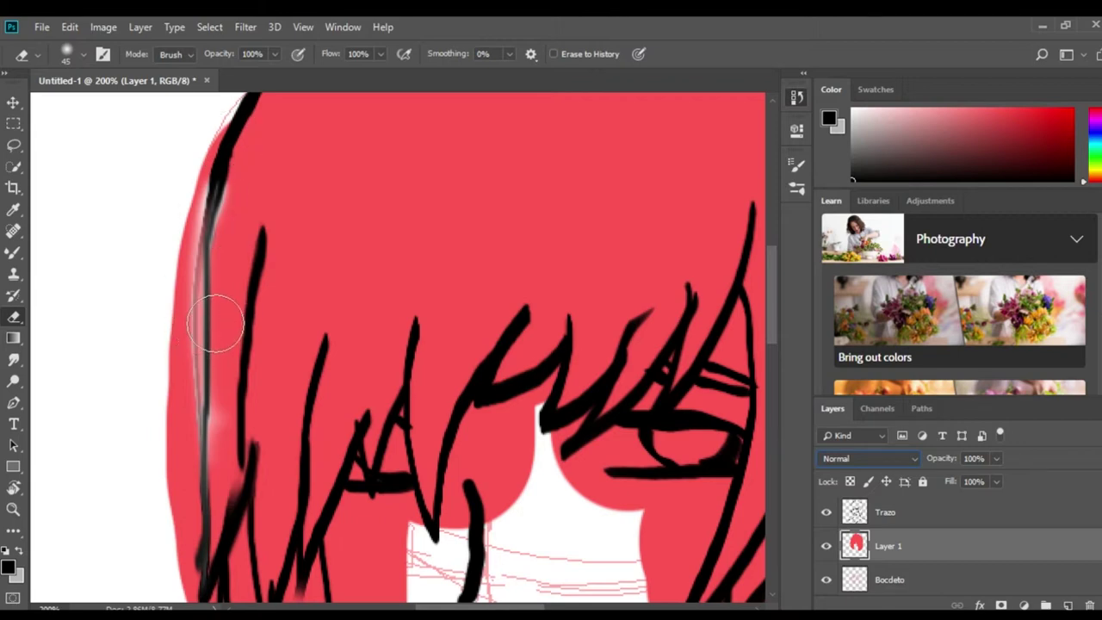
pyautogui.scroll(1, 258, 406)
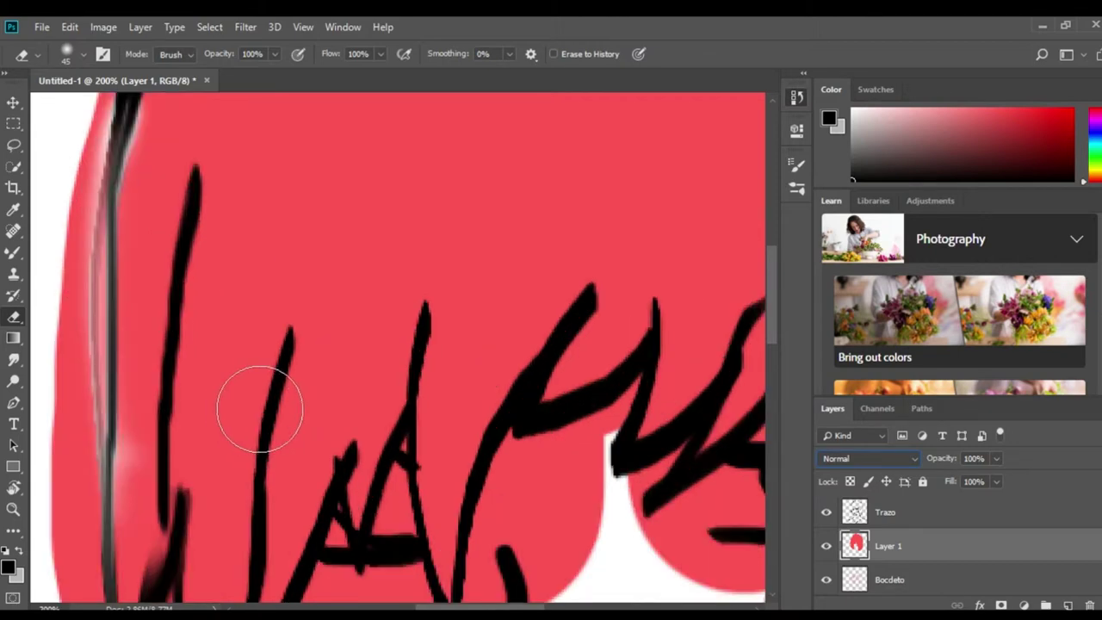
pyautogui.scroll(2, 219, 361)
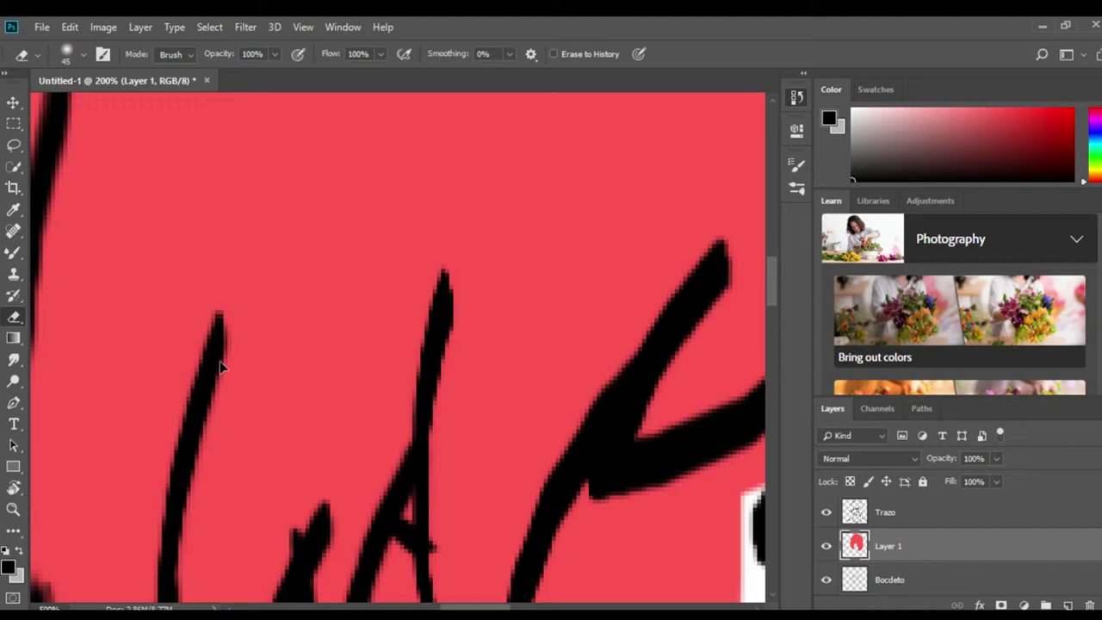
pyautogui.press('b')
pyautogui.moveTo(155, 273); pyautogui.dragTo(161, 344)
pyautogui.moveTo(185, 172); pyautogui.dragTo(177, 223)
pyautogui.scroll(1, 246, 379)
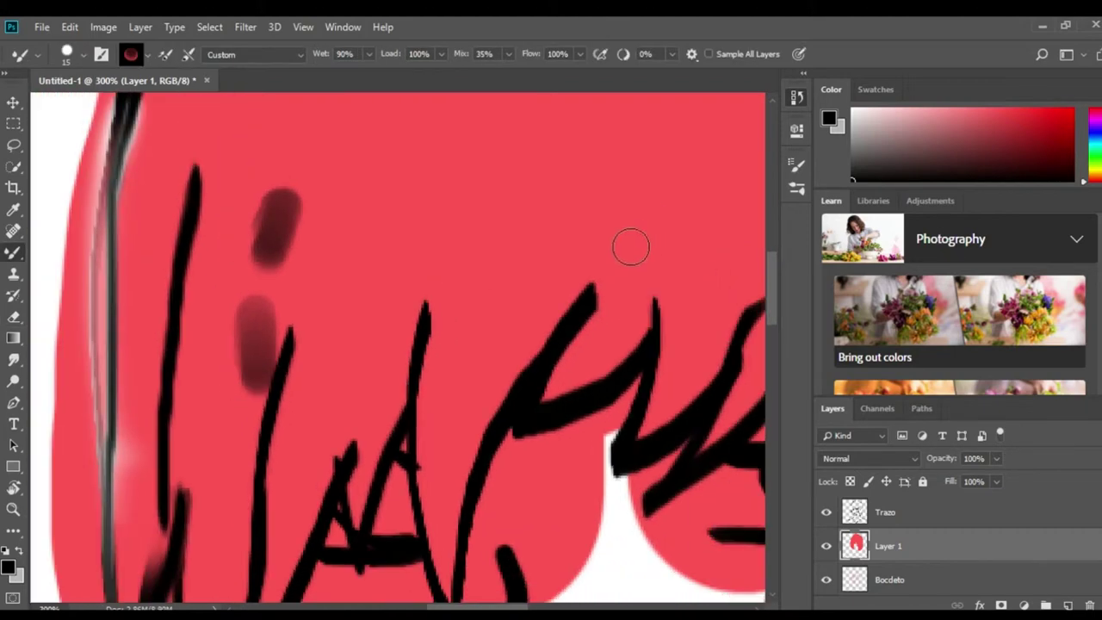
pyautogui.hotkey('ctrl', 'z')
pyautogui.hotkey('ctrl', 'z')
# Erase the red fill spilling past the hair's left outline on Layer 1.
pyautogui.press('e')
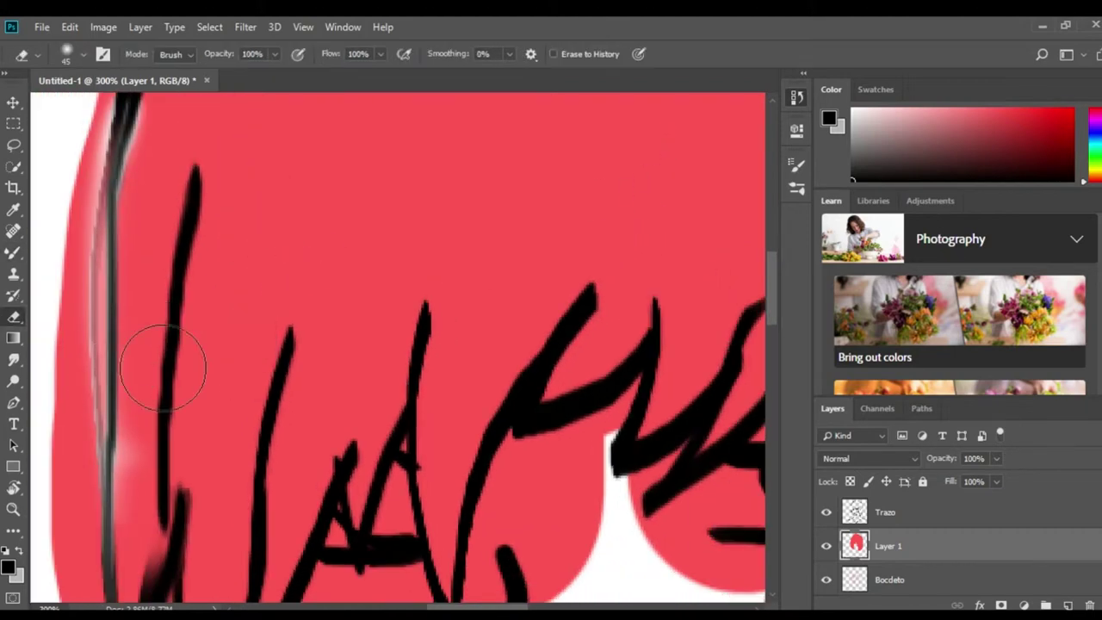
pyautogui.moveTo(251, 375); pyautogui.dragTo(459, 572)
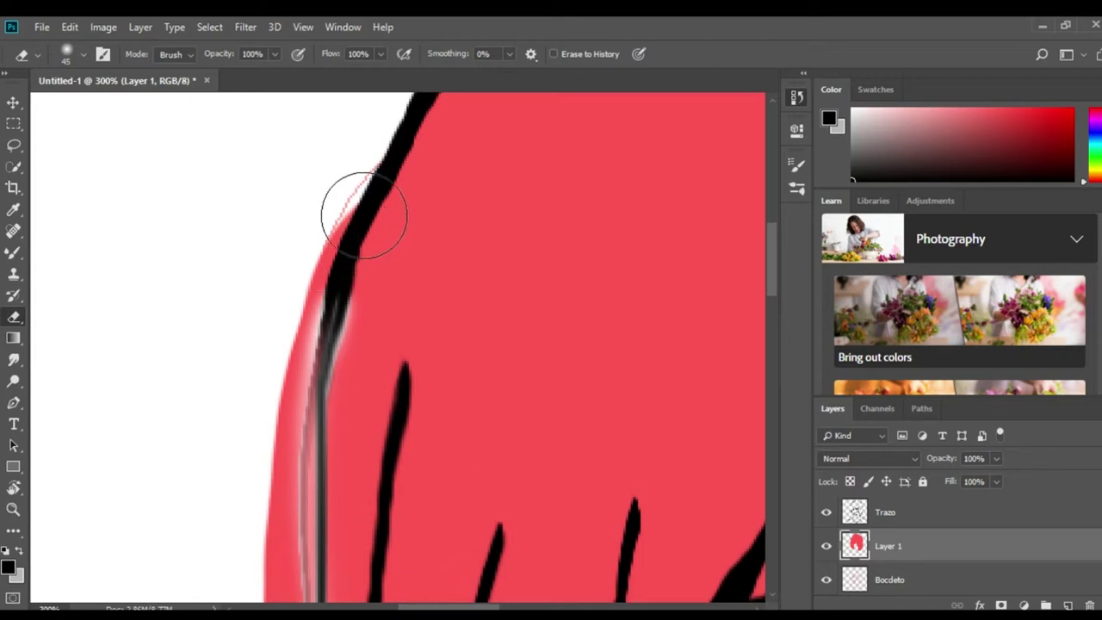
pyautogui.moveTo(348, 243)
pyautogui.mouseDown()
pyautogui.moveTo(315, 319)
pyautogui.moveTo(300, 405)
pyautogui.moveTo(307, 508)
pyautogui.moveTo(296, 590)
pyautogui.mouseUp()
pyautogui.scroll(-5, 764, 292)
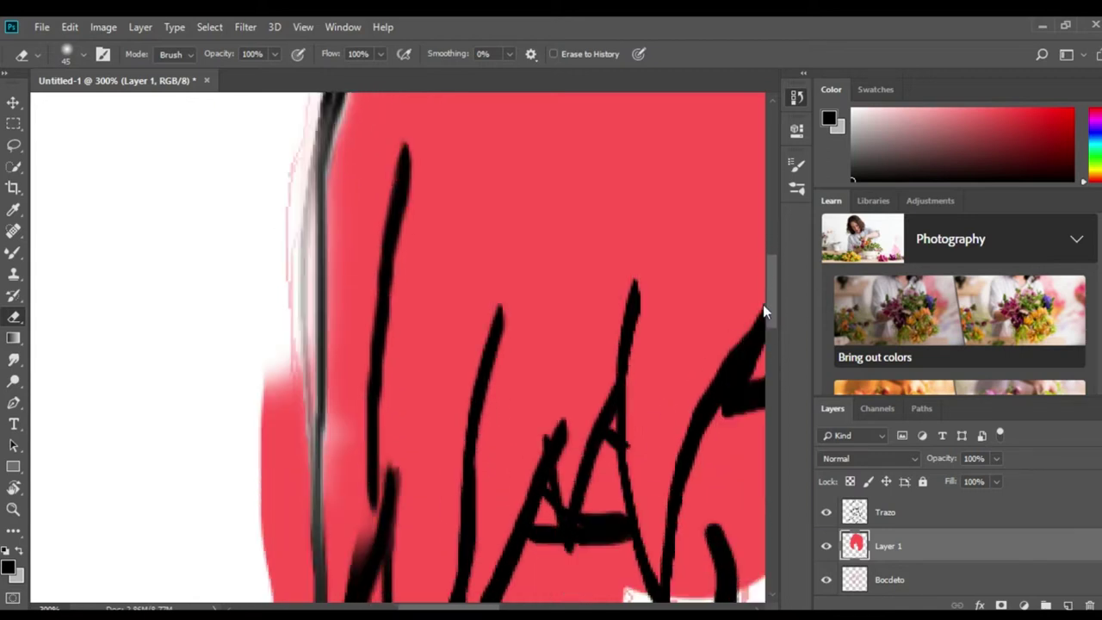
pyautogui.moveTo(288, 319)
pyautogui.mouseDown()
pyautogui.moveTo(295, 379)
pyautogui.moveTo(293, 281)
pyautogui.moveTo(287, 431)
pyautogui.moveTo(301, 568)
pyautogui.mouseUp()
pyautogui.scroll(-3, 787, 348)
pyautogui.scroll(-2, 786, 348)
pyautogui.moveTo(278, 327)
pyautogui.mouseDown()
pyautogui.moveTo(335, 338)
pyautogui.moveTo(339, 394)
pyautogui.moveTo(364, 418)
pyautogui.moveTo(426, 585)
pyautogui.moveTo(448, 602)
pyautogui.mouseUp()
# Erase the red fringe below the hair tips and the paint spilling onto the cheek.
pyautogui.scroll(-2, 766, 361)
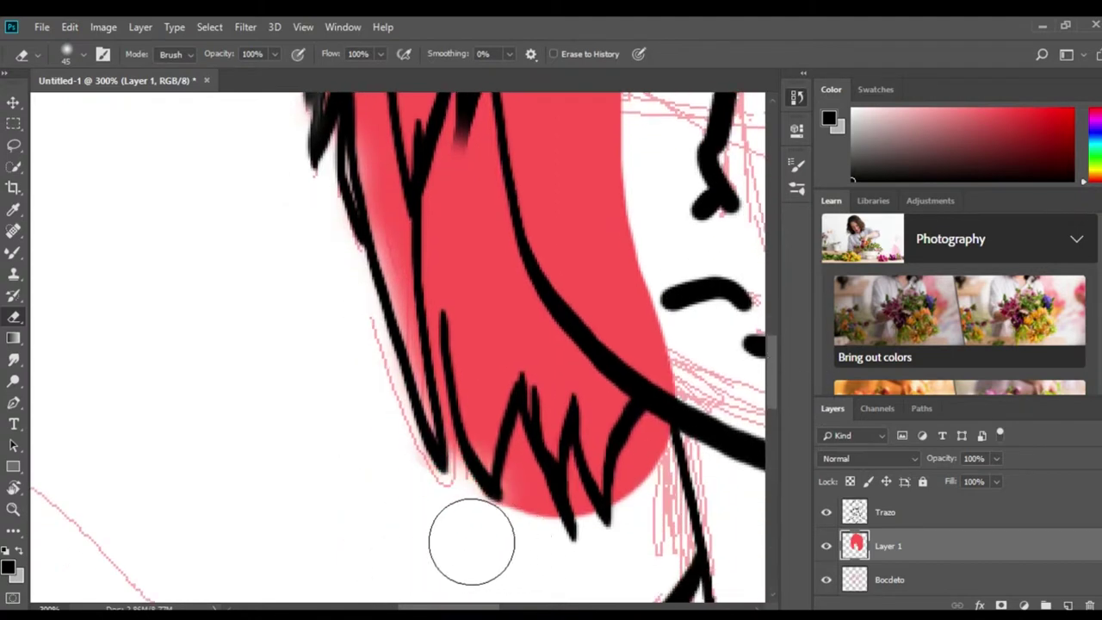
pyautogui.moveTo(487, 517); pyautogui.dragTo(491, 379)
pyautogui.moveTo(491, 379); pyautogui.dragTo(503, 499)
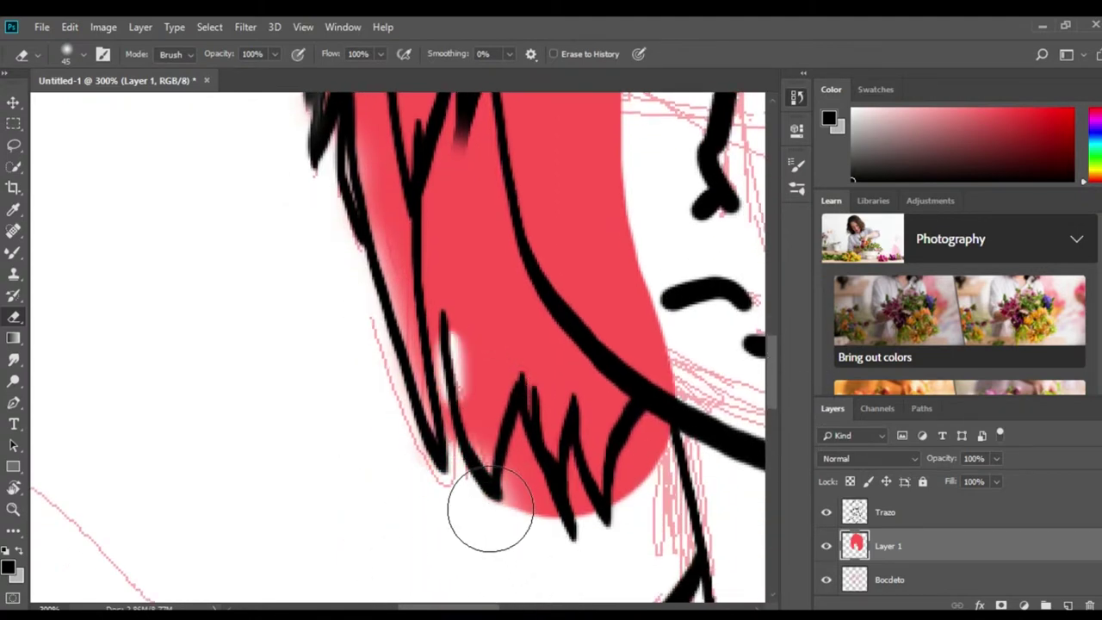
pyautogui.hotkey('ctrl', 'z')
pyautogui.moveTo(458, 423)
pyautogui.mouseDown()
pyautogui.moveTo(479, 467)
pyautogui.moveTo(647, 562)
pyautogui.moveTo(758, 426)
pyautogui.mouseUp()
pyautogui.moveTo(727, 363)
pyautogui.mouseDown()
pyautogui.moveTo(684, 372)
pyautogui.moveTo(504, 479)
pyautogui.moveTo(455, 450)
pyautogui.moveTo(405, 361)
pyautogui.mouseUp()
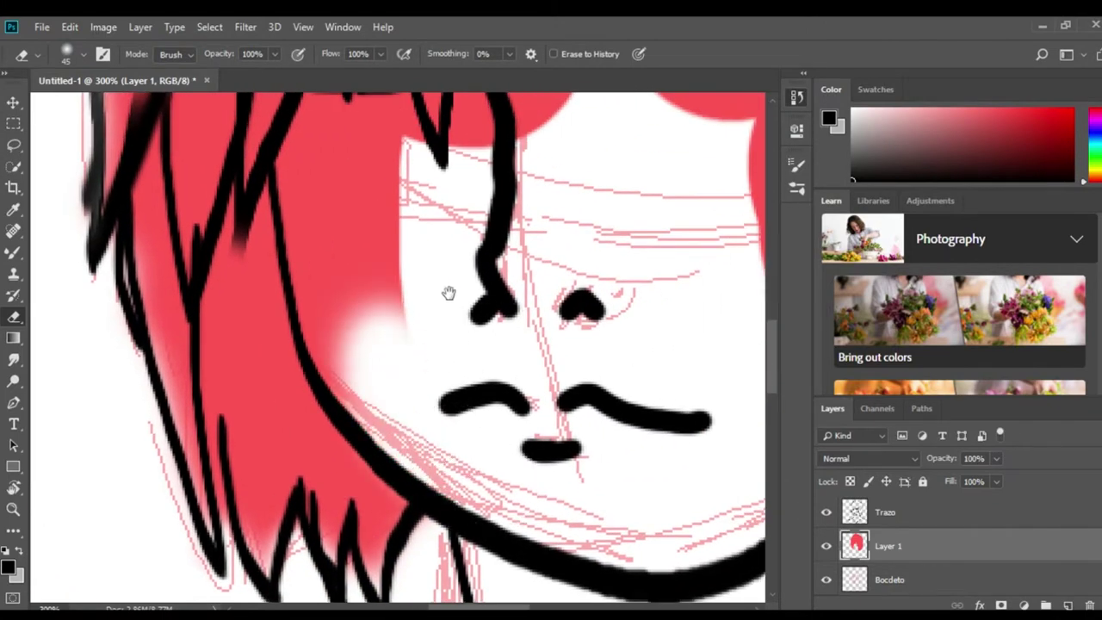
# Erase red spill near the lower cheek and pink beside and below the hair edge.
pyautogui.moveTo(449, 292); pyautogui.dragTo(483, 447)
pyautogui.moveTo(455, 319)
pyautogui.mouseDown()
pyautogui.moveTo(430, 545)
pyautogui.moveTo(418, 528)
pyautogui.moveTo(437, 527)
pyautogui.moveTo(437, 551)
pyautogui.moveTo(421, 511)
pyautogui.moveTo(437, 406)
pyautogui.moveTo(399, 431)
pyautogui.moveTo(401, 290)
pyautogui.moveTo(502, 445)
pyautogui.moveTo(433, 398)
pyautogui.moveTo(482, 356)
pyautogui.moveTo(442, 476)
pyautogui.moveTo(492, 312)
pyautogui.moveTo(529, 327)
pyautogui.moveTo(595, 399)
pyautogui.moveTo(579, 343)
pyautogui.moveTo(664, 356)
pyautogui.moveTo(460, 352)
pyautogui.moveTo(536, 344)
pyautogui.moveTo(460, 439)
pyautogui.moveTo(430, 381)
pyautogui.moveTo(455, 528)
pyautogui.moveTo(553, 344)
pyautogui.moveTo(478, 572)
pyautogui.moveTo(439, 410)
pyautogui.moveTo(489, 490)
pyautogui.moveTo(540, 428)
pyautogui.moveTo(504, 455)
pyautogui.moveTo(560, 484)
pyautogui.moveTo(571, 467)
pyautogui.moveTo(482, 516)
pyautogui.mouseUp()
pyautogui.scroll(-5, 439, 410)
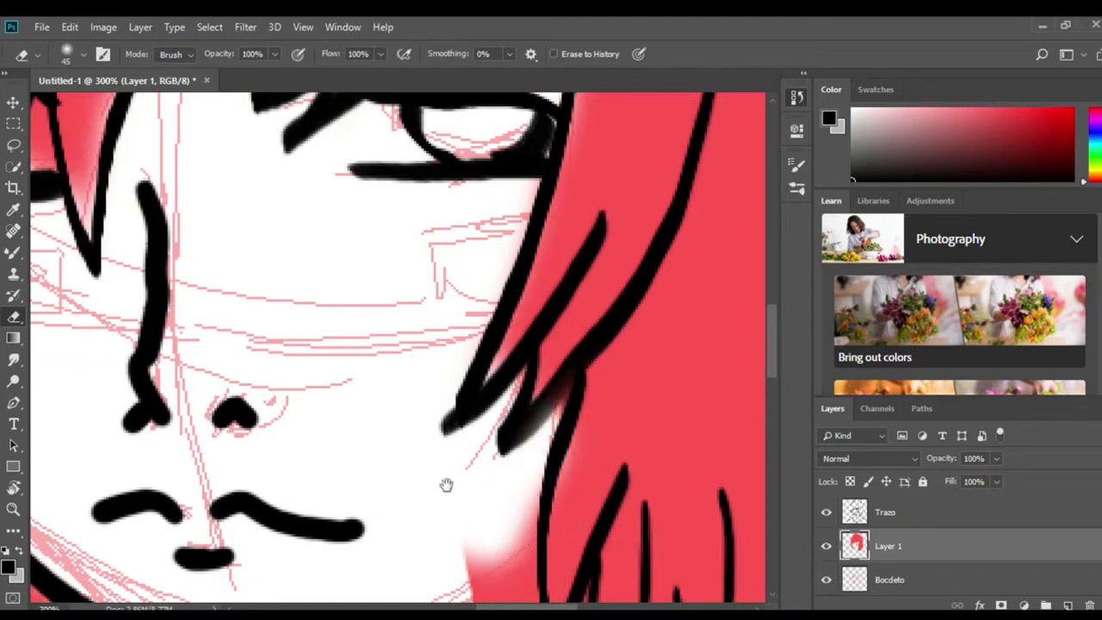
pyautogui.moveTo(448, 483); pyautogui.dragTo(350, 221)
pyautogui.moveTo(394, 300)
pyautogui.mouseDown()
pyautogui.moveTo(423, 290)
pyautogui.moveTo(409, 422)
pyautogui.moveTo(418, 571)
pyautogui.moveTo(491, 512)
pyautogui.moveTo(504, 364)
pyautogui.moveTo(487, 445)
pyautogui.moveTo(392, 230)
pyautogui.mouseUp()
pyautogui.moveTo(438, 457)
pyautogui.mouseDown()
pyautogui.moveTo(490, 485)
pyautogui.moveTo(507, 373)
pyautogui.moveTo(576, 482)
pyautogui.mouseUp()
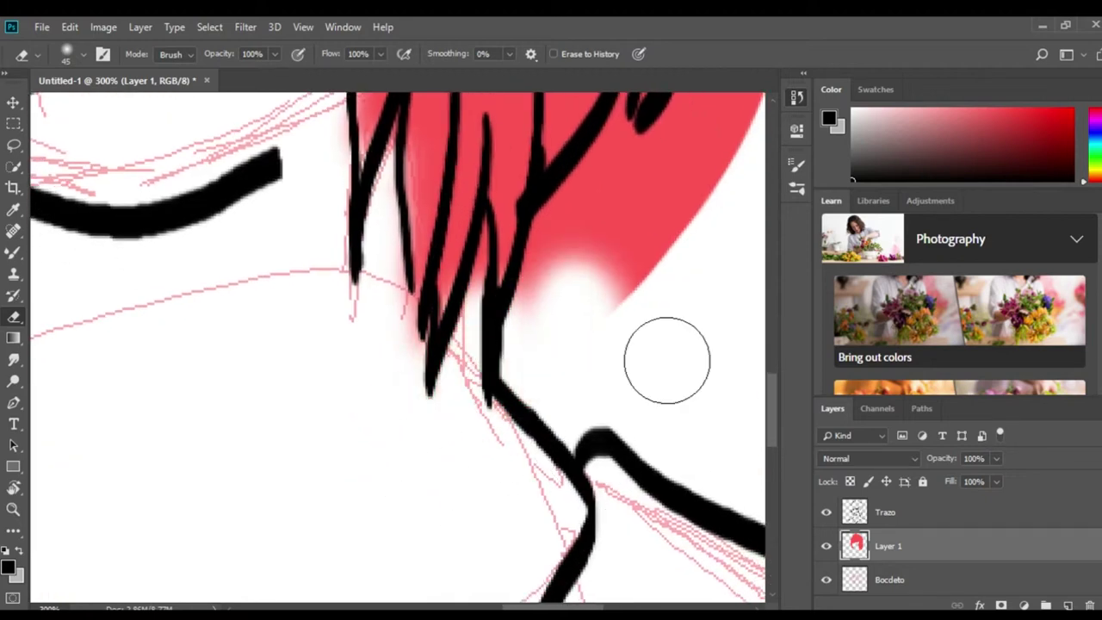
# Erase pink along the hair's lower-right, right and top edges.
pyautogui.moveTo(599, 350); pyautogui.dragTo(411, 514)
pyautogui.moveTo(505, 386)
pyautogui.mouseDown()
pyautogui.moveTo(411, 494)
pyautogui.moveTo(453, 405)
pyautogui.mouseUp()
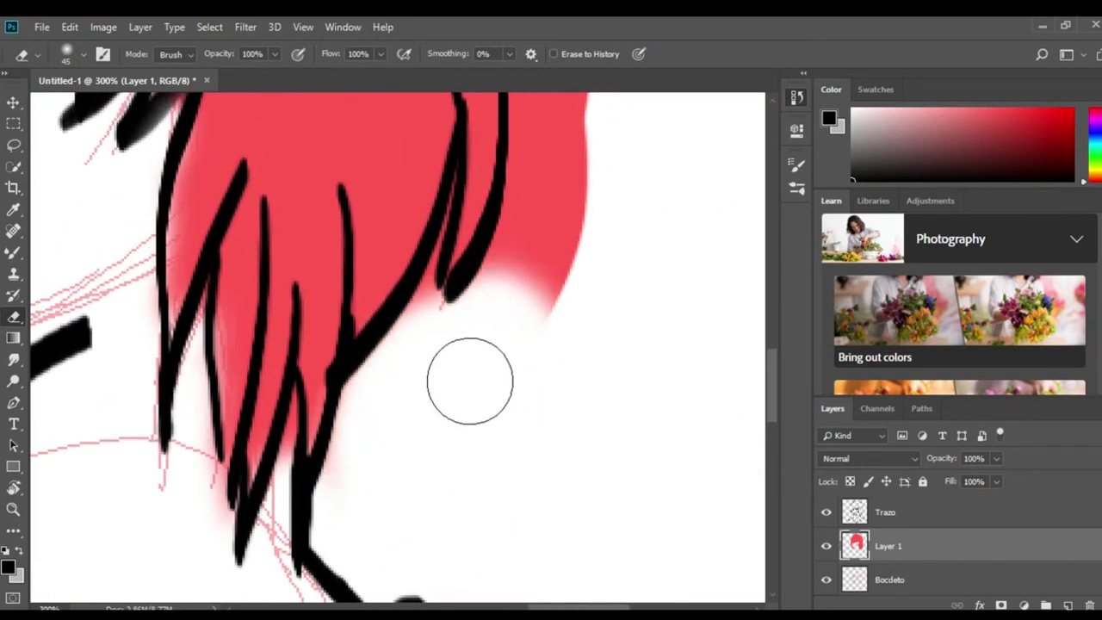
pyautogui.moveTo(558, 310); pyautogui.dragTo(408, 477)
pyautogui.moveTo(514, 304)
pyautogui.mouseDown()
pyautogui.moveTo(435, 435)
pyautogui.moveTo(437, 300)
pyautogui.moveTo(516, 214)
pyautogui.mouseUp()
pyautogui.moveTo(438, 224); pyautogui.dragTo(516, 297)
pyautogui.moveTo(474, 467)
pyautogui.mouseDown()
pyautogui.moveTo(496, 362)
pyautogui.moveTo(450, 438)
pyautogui.mouseUp()
pyautogui.moveTo(370, 344)
pyautogui.mouseDown()
pyautogui.moveTo(442, 482)
pyautogui.moveTo(391, 172)
pyautogui.mouseUp()
pyautogui.moveTo(387, 327); pyautogui.dragTo(387, 163)
pyautogui.moveTo(538, 198)
pyautogui.mouseDown()
pyautogui.moveTo(499, 374)
pyautogui.moveTo(477, 337)
pyautogui.moveTo(443, 233)
pyautogui.moveTo(647, 425)
pyautogui.mouseUp()
# Erase pink above the black outline near the notch and red spill beside the hair strokes.
pyautogui.moveTo(450, 246)
pyautogui.mouseDown()
pyautogui.moveTo(335, 172)
pyautogui.moveTo(566, 336)
pyautogui.mouseUp()
pyautogui.moveTo(478, 291)
pyautogui.mouseDown()
pyautogui.moveTo(411, 255)
pyautogui.moveTo(209, 244)
pyautogui.moveTo(69, 275)
pyautogui.mouseUp()
pyautogui.moveTo(246, 346); pyautogui.dragTo(679, 371)
pyautogui.moveTo(431, 327)
pyautogui.mouseDown()
pyautogui.moveTo(332, 382)
pyautogui.moveTo(421, 327)
pyautogui.mouseUp()
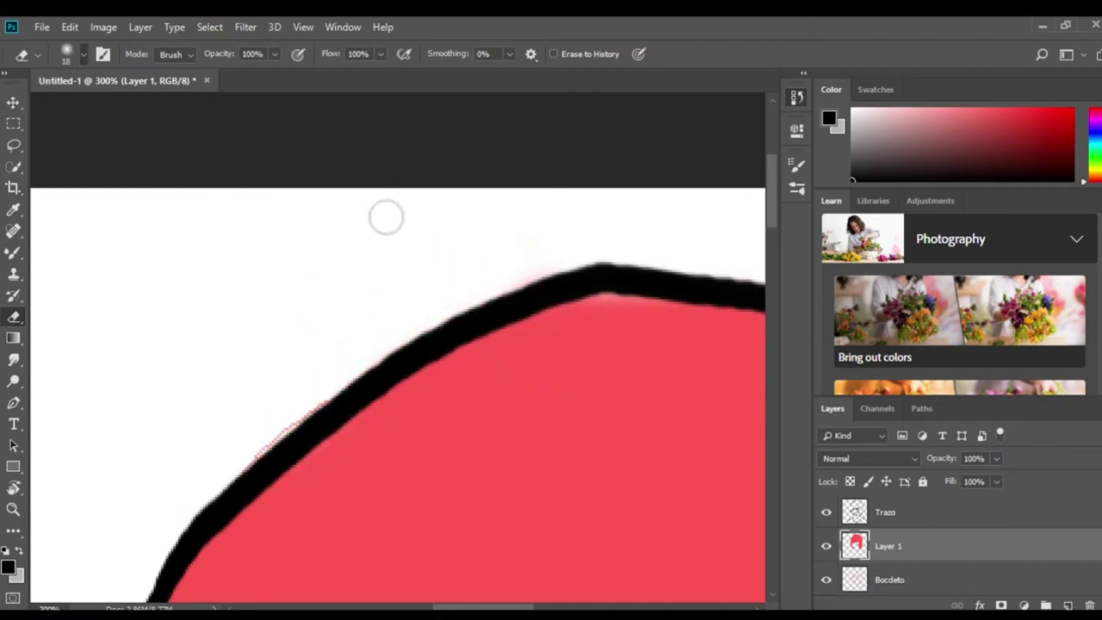
pyautogui.moveTo(493, 422)
pyautogui.mouseDown()
pyautogui.moveTo(342, 448)
pyautogui.moveTo(345, 463)
pyautogui.mouseUp()
pyautogui.moveTo(398, 398)
pyautogui.mouseDown()
pyautogui.moveTo(344, 482)
pyautogui.moveTo(362, 503)
pyautogui.mouseUp()
pyautogui.moveTo(632, 322); pyautogui.dragTo(405, 292)
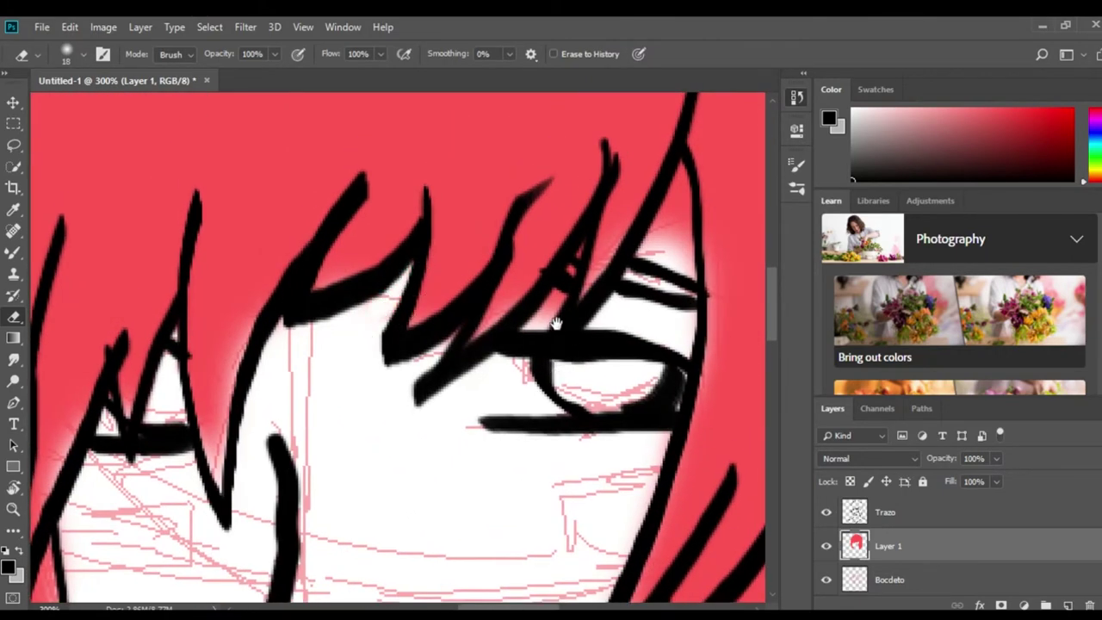
# Clear red marks near the eye and along the right strand's inner edge.
pyautogui.moveTo(549, 363); pyautogui.dragTo(437, 424)
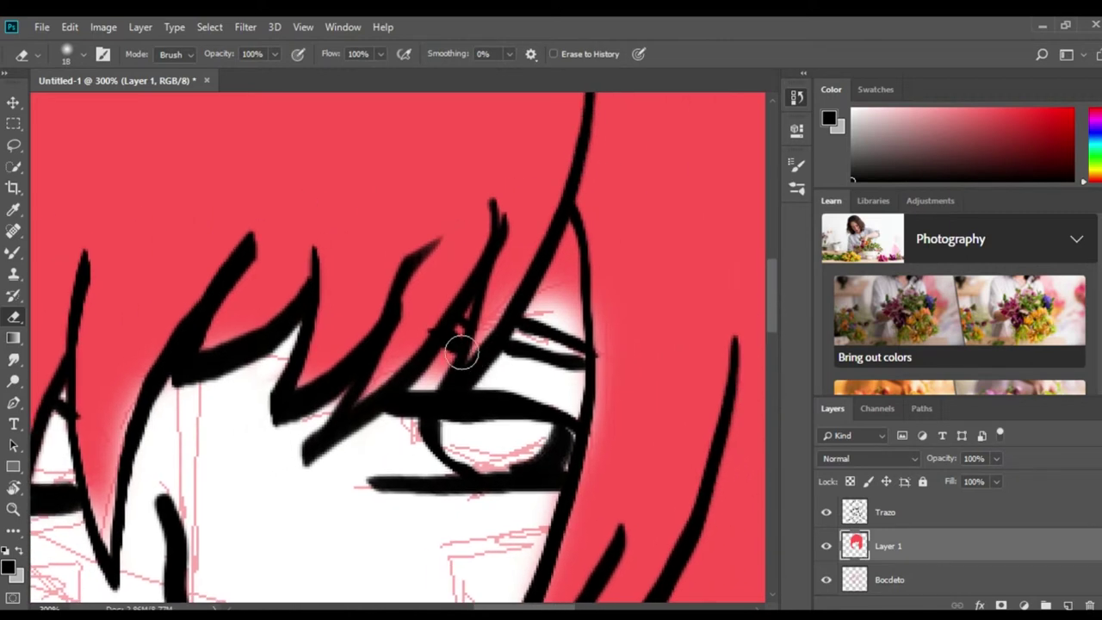
pyautogui.moveTo(559, 275)
pyautogui.mouseDown()
pyautogui.moveTo(534, 353)
pyautogui.moveTo(581, 348)
pyautogui.mouseUp()
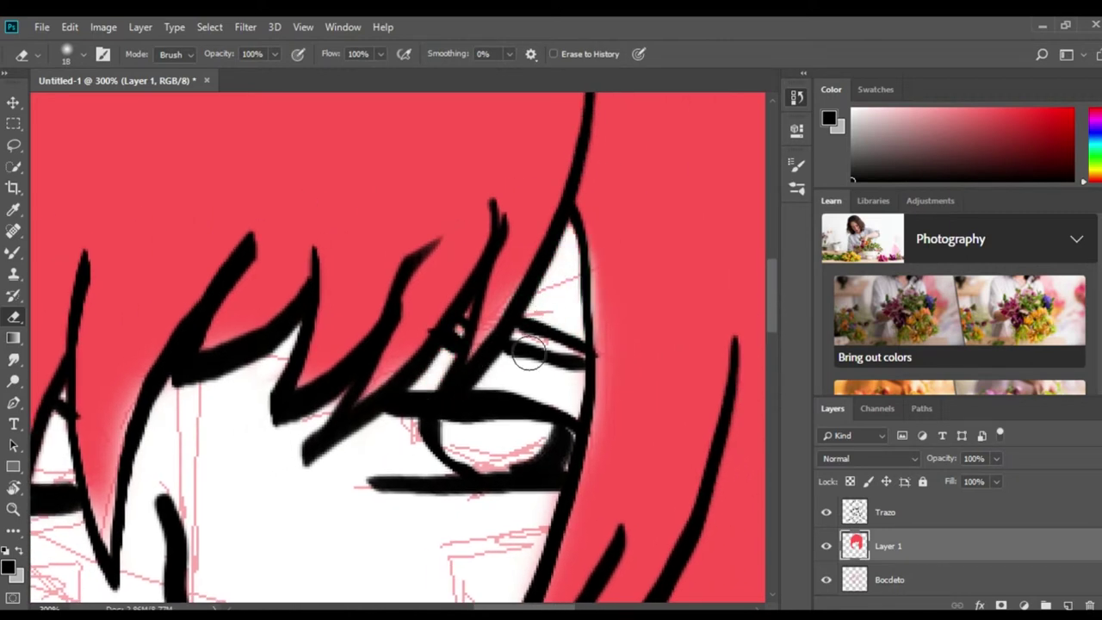
pyautogui.scroll(-5, 364, 484)
pyautogui.hscroll(3, 401, 425)
pyautogui.moveTo(529, 402)
pyautogui.mouseDown()
pyautogui.moveTo(554, 307)
pyautogui.moveTo(541, 381)
pyautogui.mouseUp()
pyautogui.scroll(5, 185, 367)
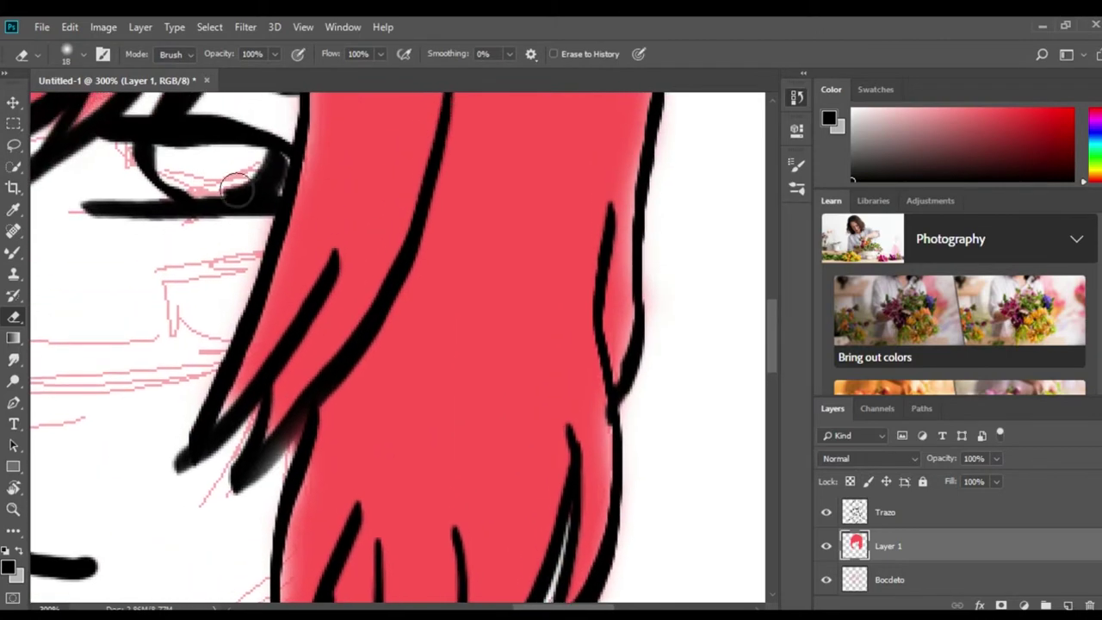
pyautogui.moveTo(423, 250)
pyautogui.mouseDown()
pyautogui.moveTo(335, 411)
pyautogui.moveTo(448, 192)
pyautogui.mouseUp()
pyautogui.moveTo(322, 370)
pyautogui.mouseDown()
pyautogui.moveTo(361, 276)
pyautogui.moveTo(393, 256)
pyautogui.mouseUp()
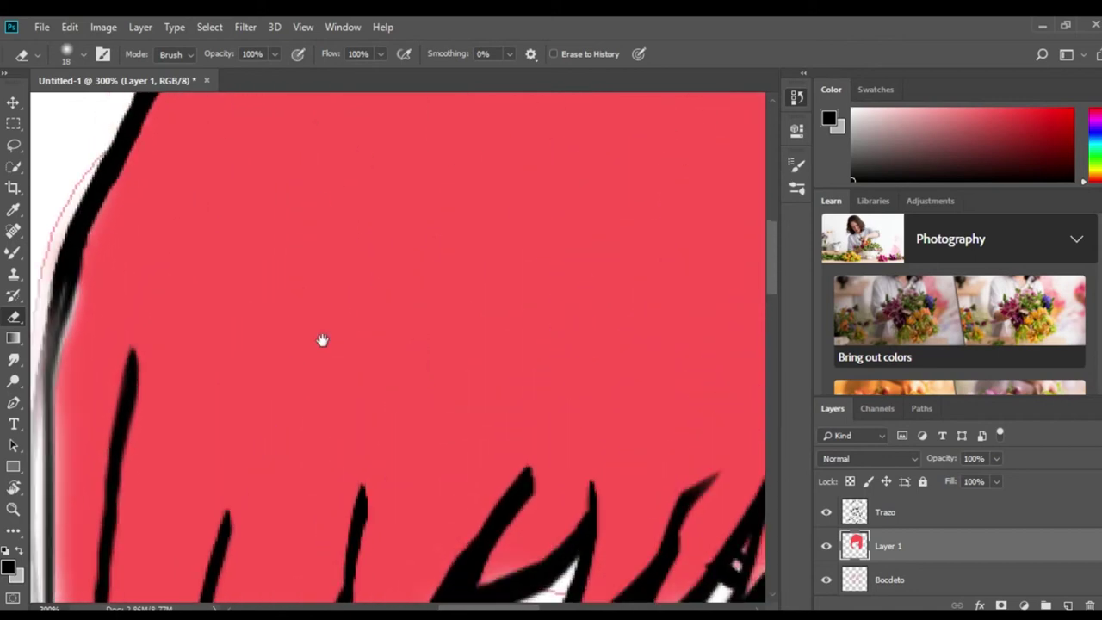
# Zoom out to the whole head and pick a pale lavender-grey for the Mixer Brush.
pyautogui.hotkey('ctrl', '-')
pyautogui.hotkey('ctrl', '-')
pyautogui.hotkey('ctrl', '-')
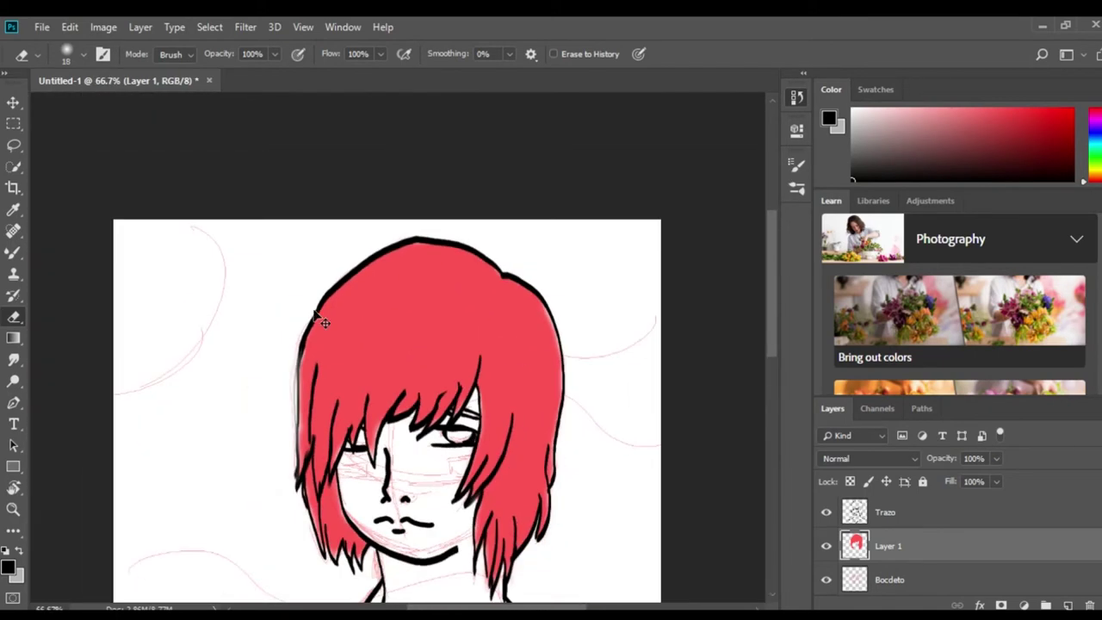
pyautogui.scroll(-3, 769, 386)
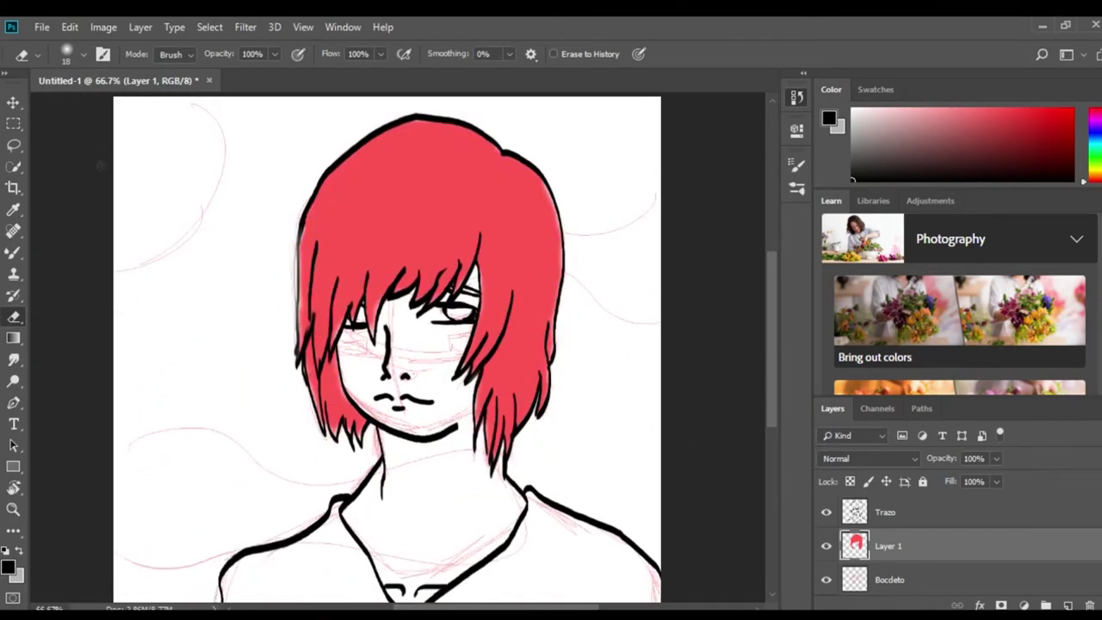
pyautogui.click(1088, 175)
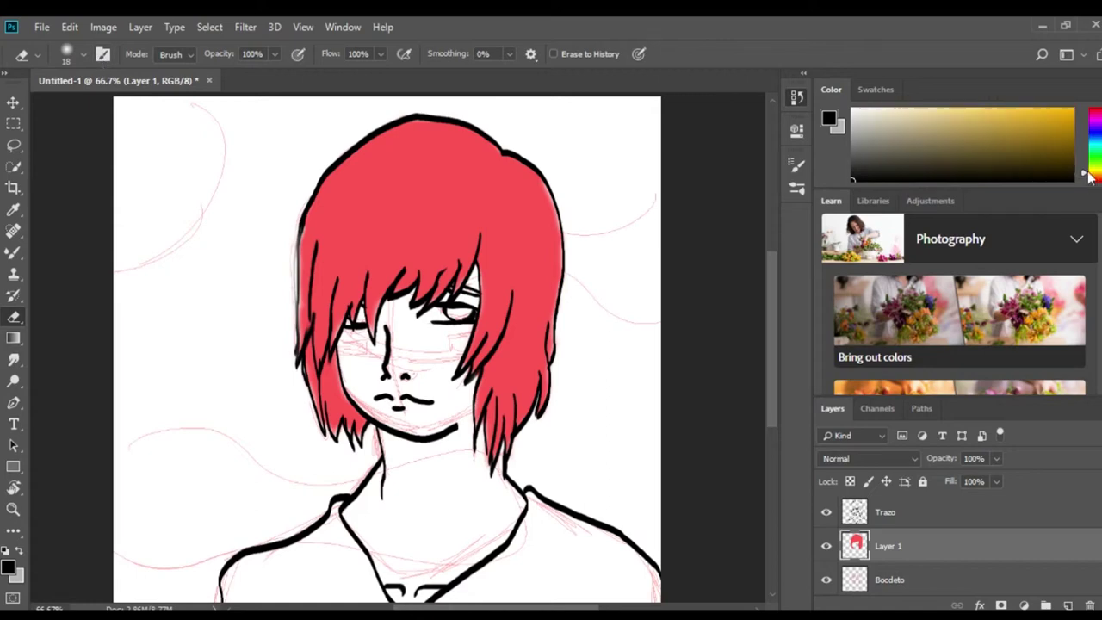
pyautogui.click(1093, 186)
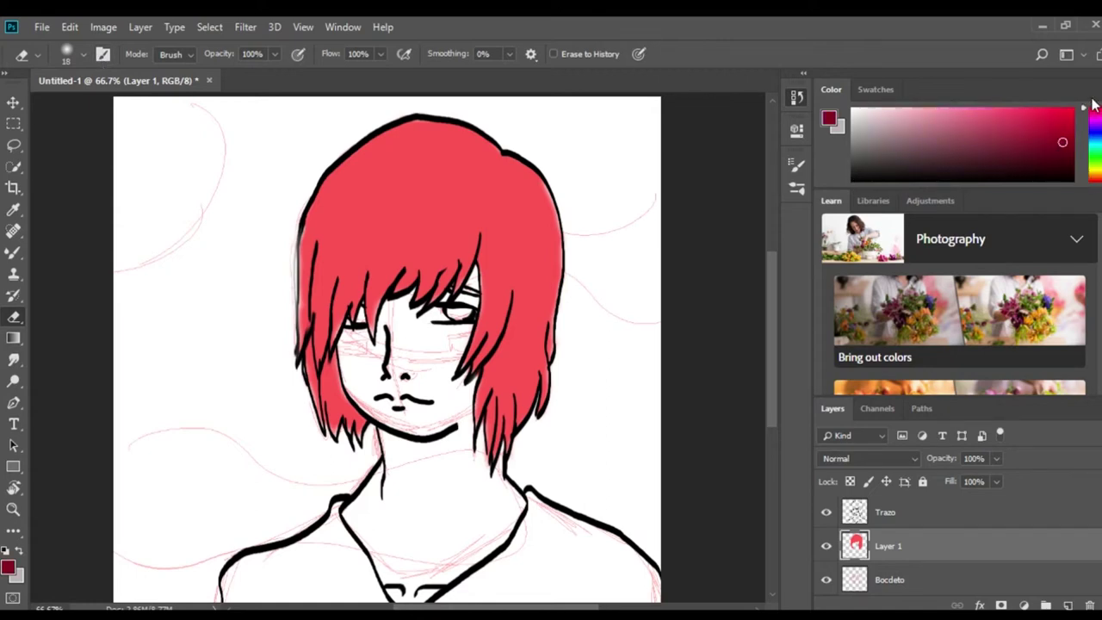
pyautogui.moveTo(1096, 106); pyautogui.dragTo(1091, 125)
pyautogui.moveTo(938, 155); pyautogui.dragTo(954, 125)
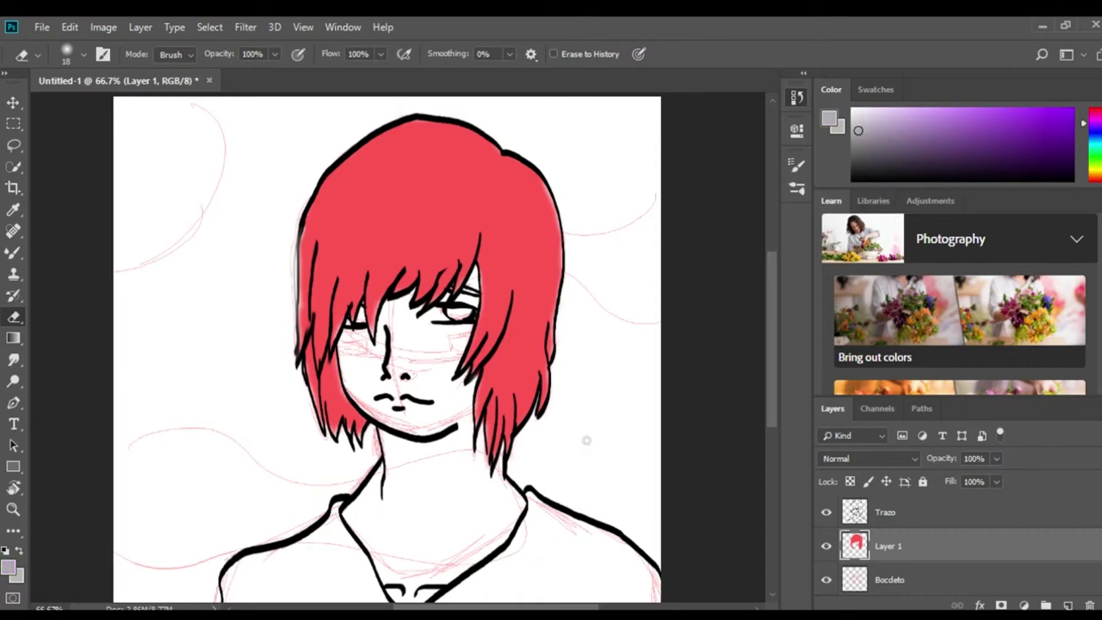
pyautogui.click(13, 252)
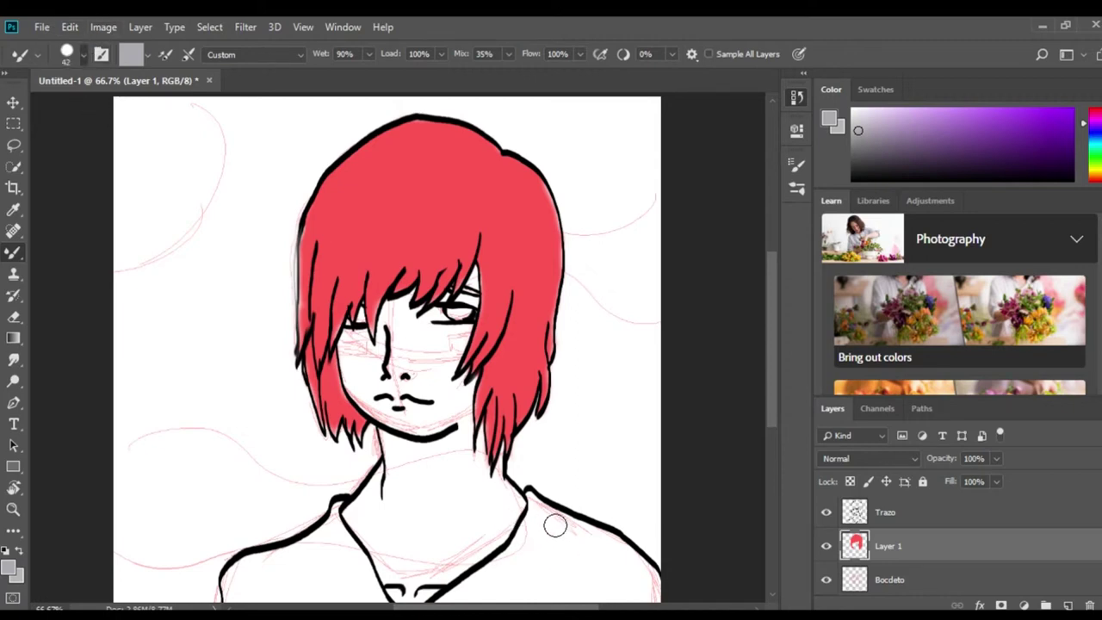
# Paint pale lavender-grey over the shirt from the right shoulder across to the left.
pyautogui.moveTo(535, 492); pyautogui.dragTo(537, 590)
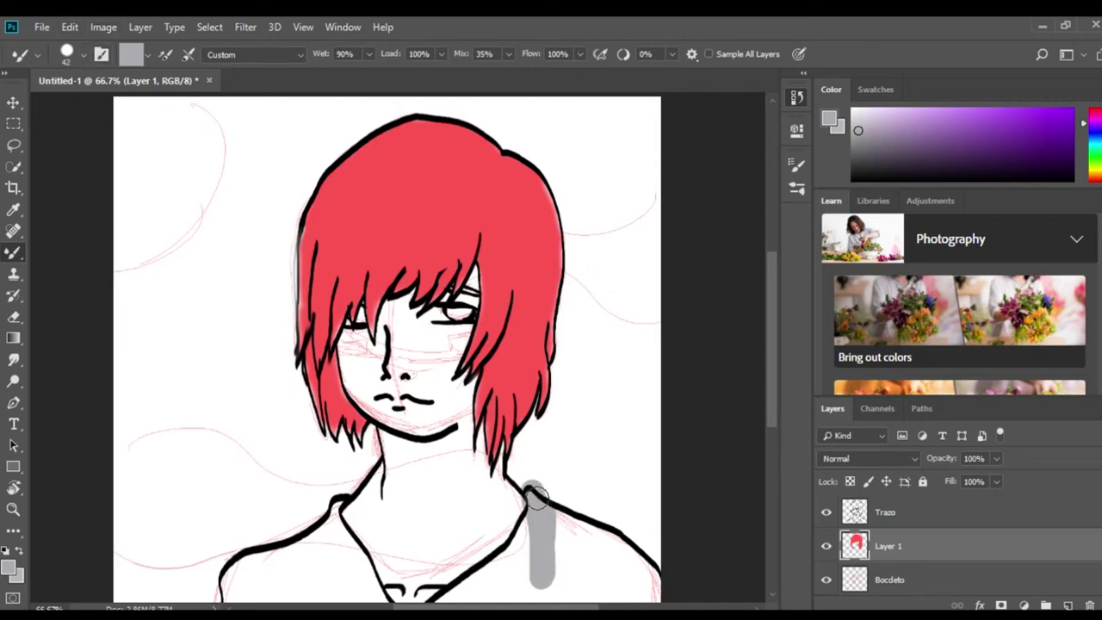
pyautogui.moveTo(551, 512); pyautogui.dragTo(581, 573)
pyautogui.scroll(-3, 761, 395)
pyautogui.moveTo(594, 448)
pyautogui.mouseDown()
pyautogui.moveTo(609, 528)
pyautogui.moveTo(669, 533)
pyautogui.moveTo(567, 542)
pyautogui.moveTo(504, 521)
pyautogui.moveTo(524, 462)
pyautogui.moveTo(484, 524)
pyautogui.moveTo(443, 516)
pyautogui.moveTo(395, 543)
pyautogui.moveTo(338, 443)
pyautogui.moveTo(345, 522)
pyautogui.moveTo(304, 467)
pyautogui.moveTo(288, 581)
pyautogui.moveTo(253, 497)
pyautogui.moveTo(217, 543)
pyautogui.mouseUp()
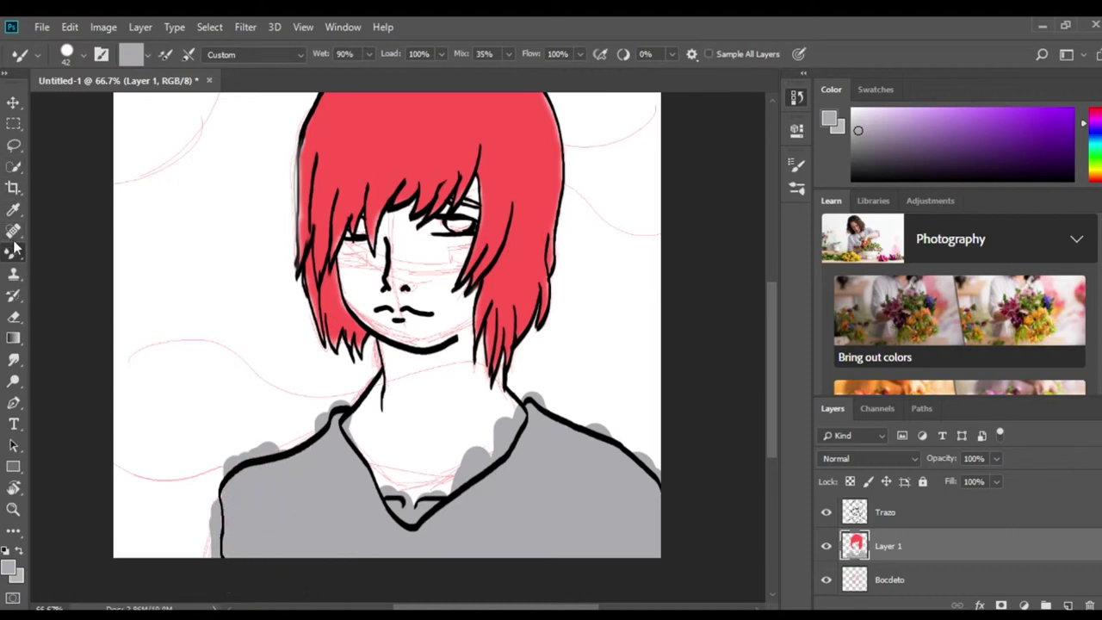
pyautogui.click(12, 316)
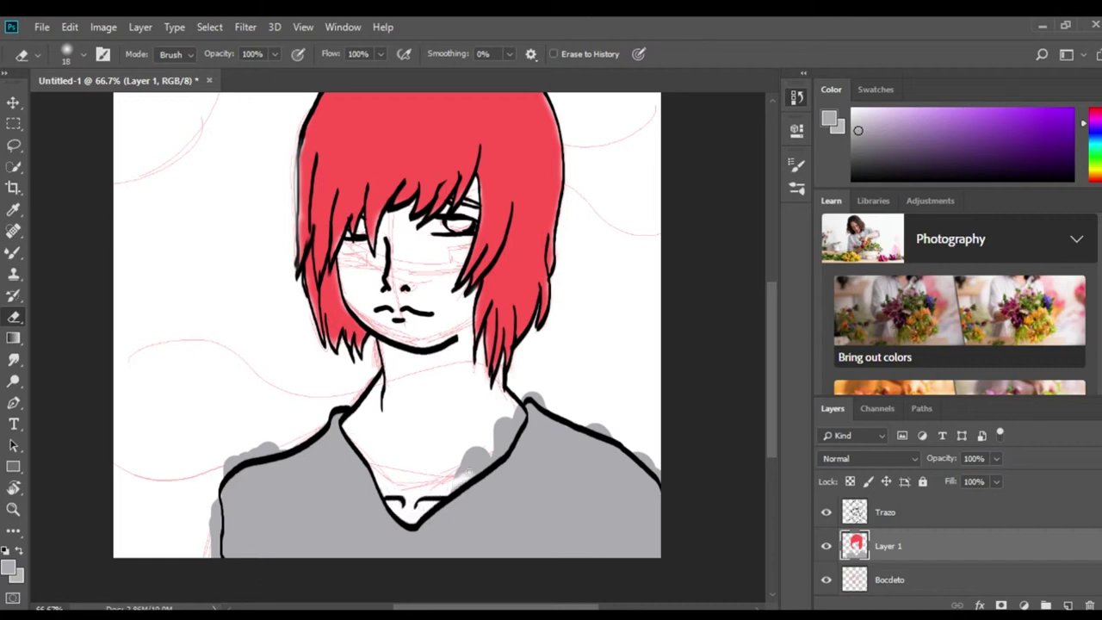
# Erase the grey spill above the shoulder line and set a bright saturated cyan colour.
pyautogui.moveTo(450, 487); pyautogui.dragTo(508, 409)
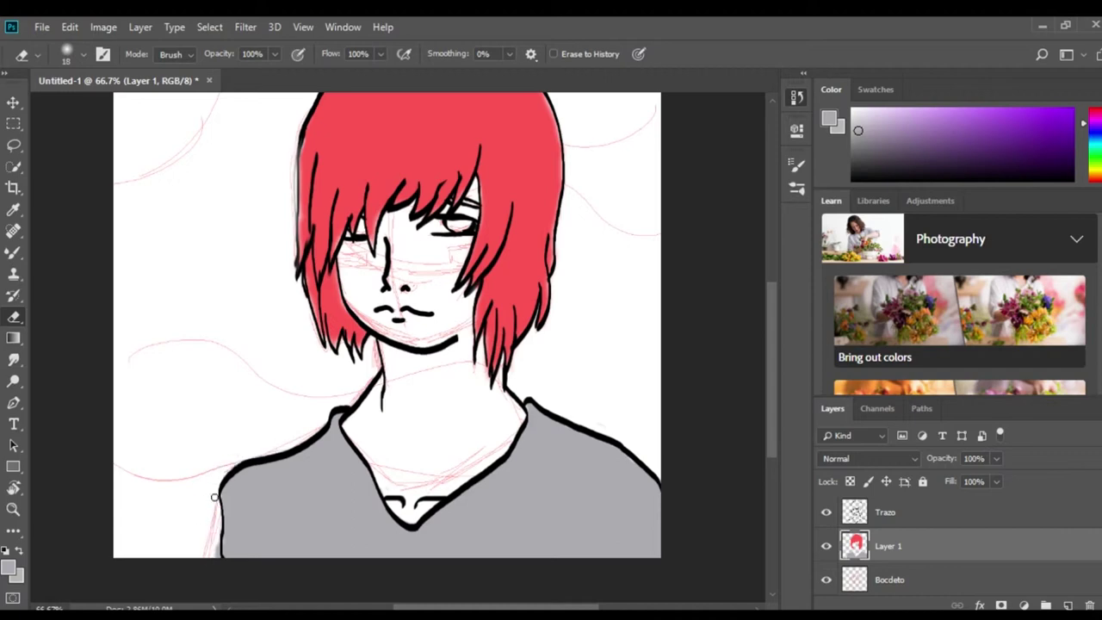
pyautogui.scroll(3, 760, 376)
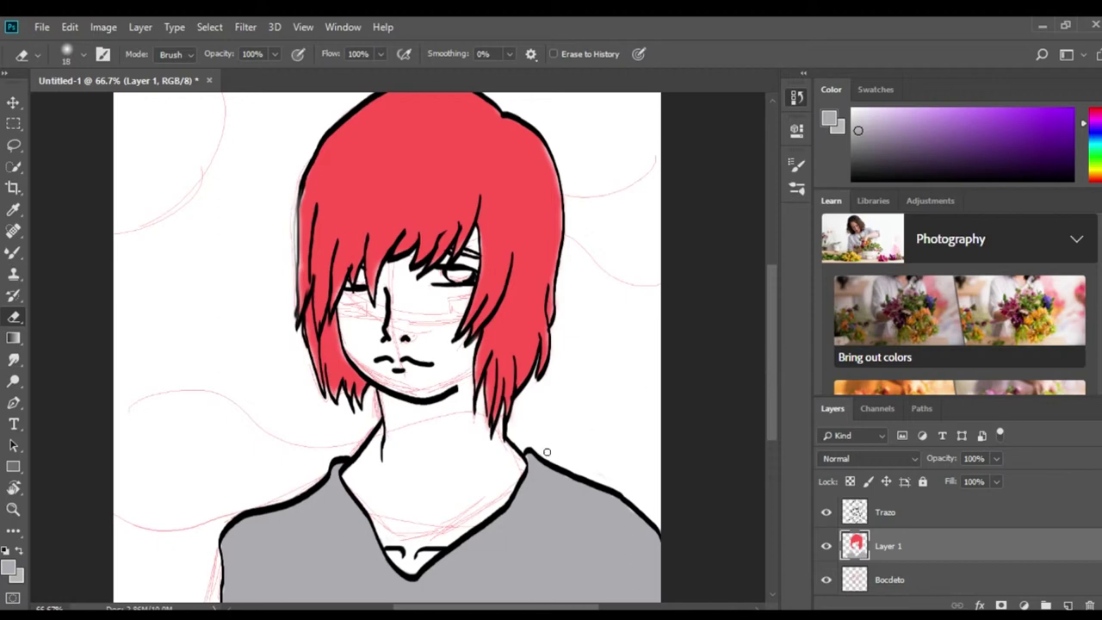
pyautogui.moveTo(1090, 146); pyautogui.dragTo(1090, 144)
pyautogui.click(1071, 109)
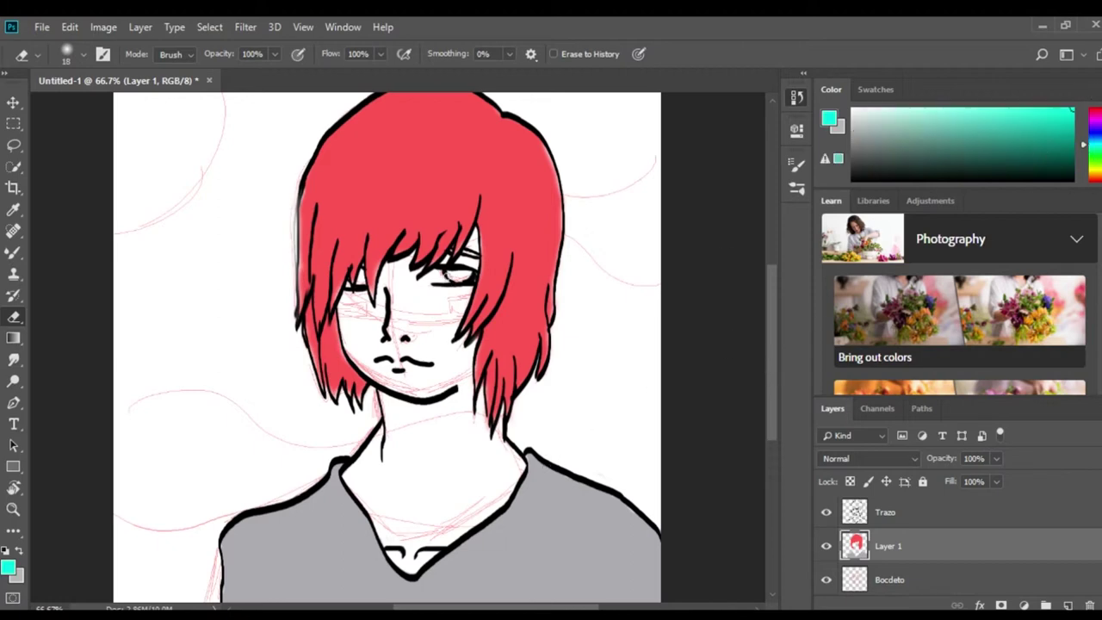
# Zoom in on the face and fill both eyes with cyan using the Mixer Brush.
pyautogui.click(8, 253)
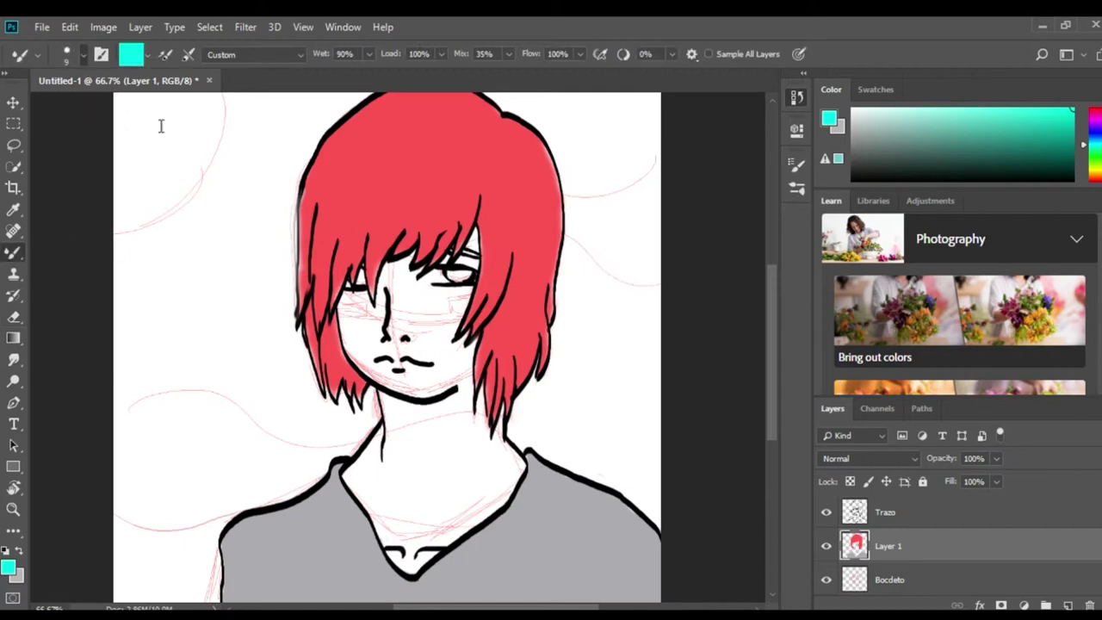
pyautogui.hotkey('ctrl', '+')
pyautogui.hotkey('ctrl', '+')
pyautogui.moveTo(508, 189)
pyautogui.mouseDown()
pyautogui.moveTo(469, 358)
pyautogui.moveTo(502, 351)
pyautogui.mouseUp()
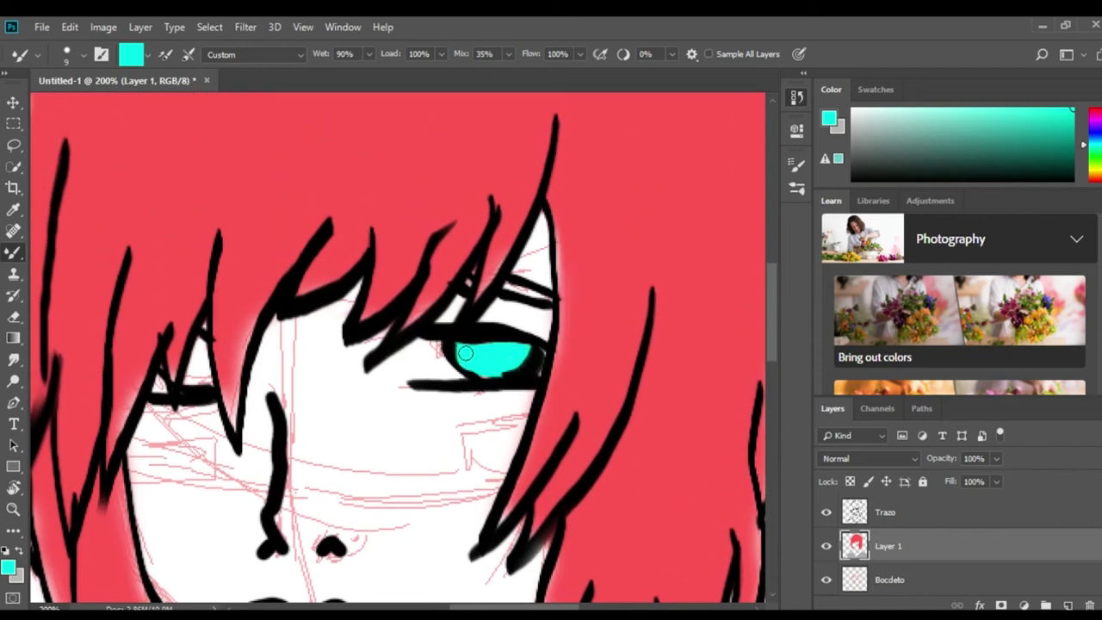
pyautogui.moveTo(198, 376); pyautogui.dragTo(206, 373)
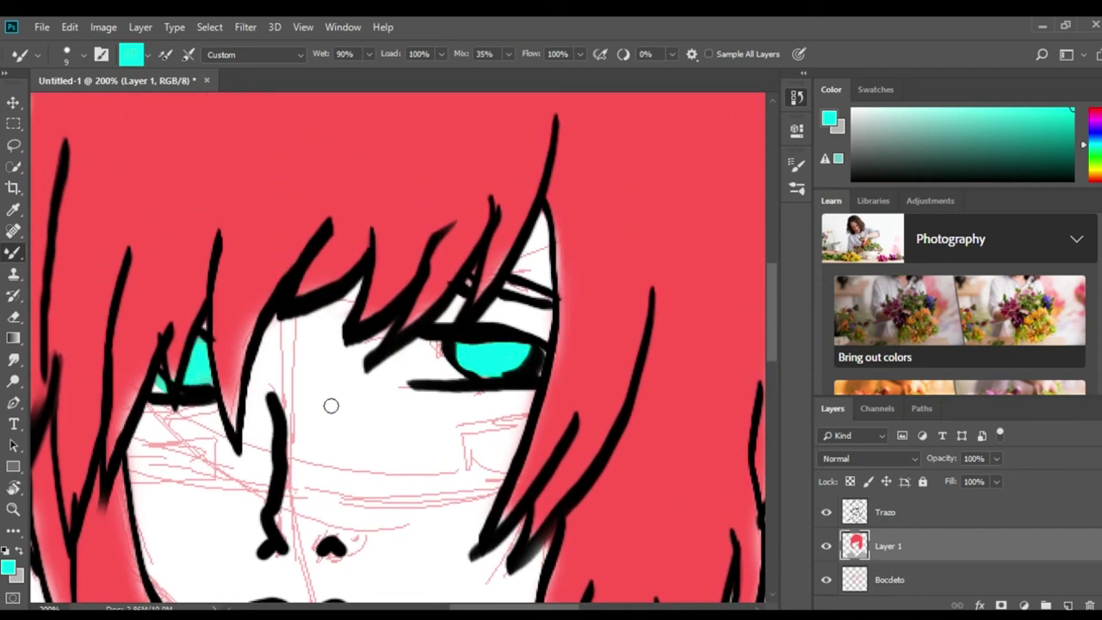
# Sample the hair's red to touch up above the right eye, then zoom out.
pyautogui.press('i')
pyautogui.click(503, 245)
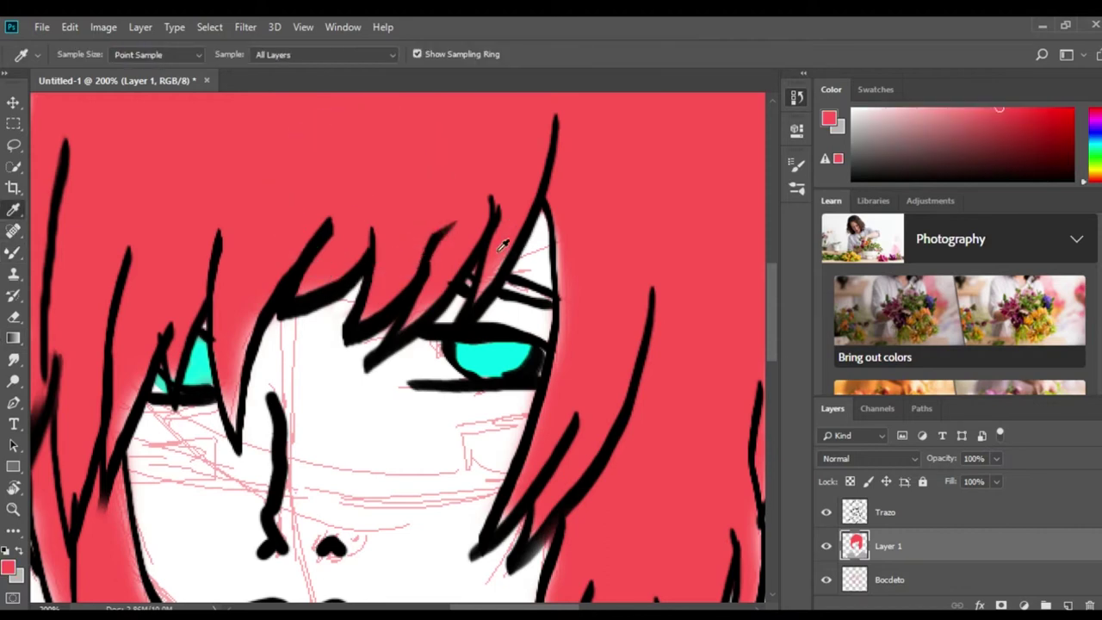
pyautogui.click(13, 253)
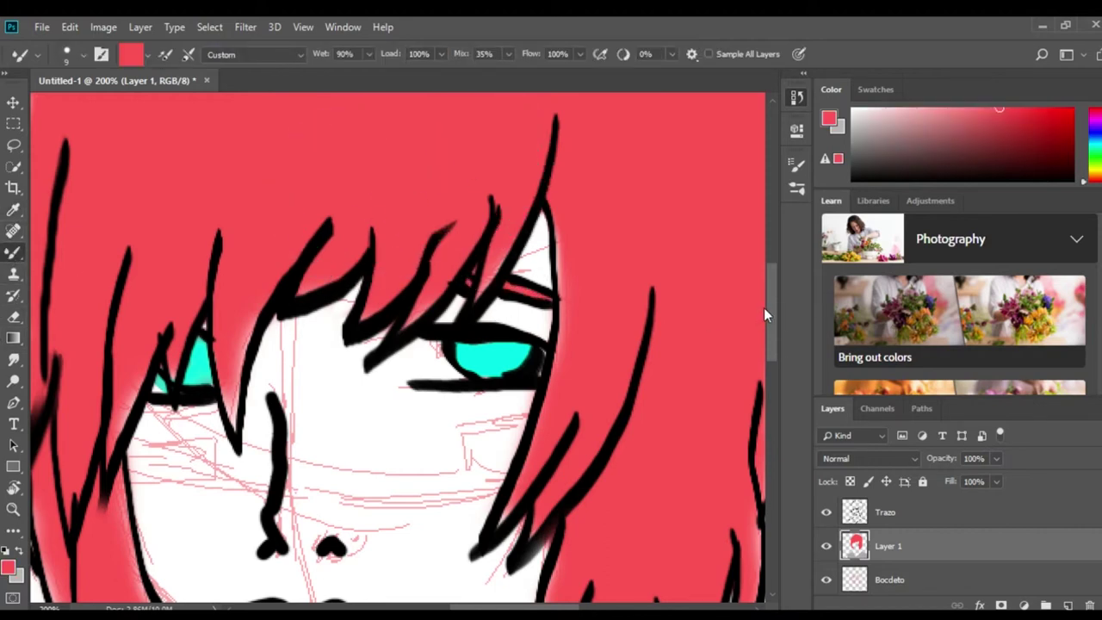
pyautogui.scroll(-5, 764, 314)
pyautogui.scroll(-1, 502, 386)
pyautogui.hotkey('ctrl', '-')
pyautogui.hotkey('ctrl', '-')
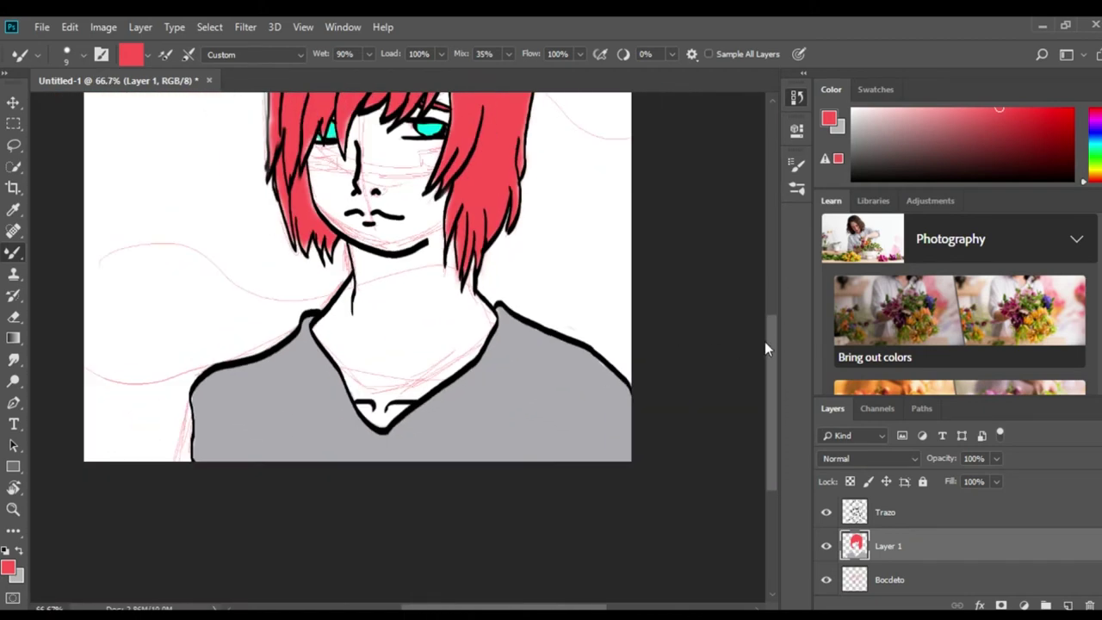
# Select the Background layer and pick a purple painting colour.
pyautogui.moveTo(764, 341); pyautogui.dragTo(772, 299)
pyautogui.click(826, 576)
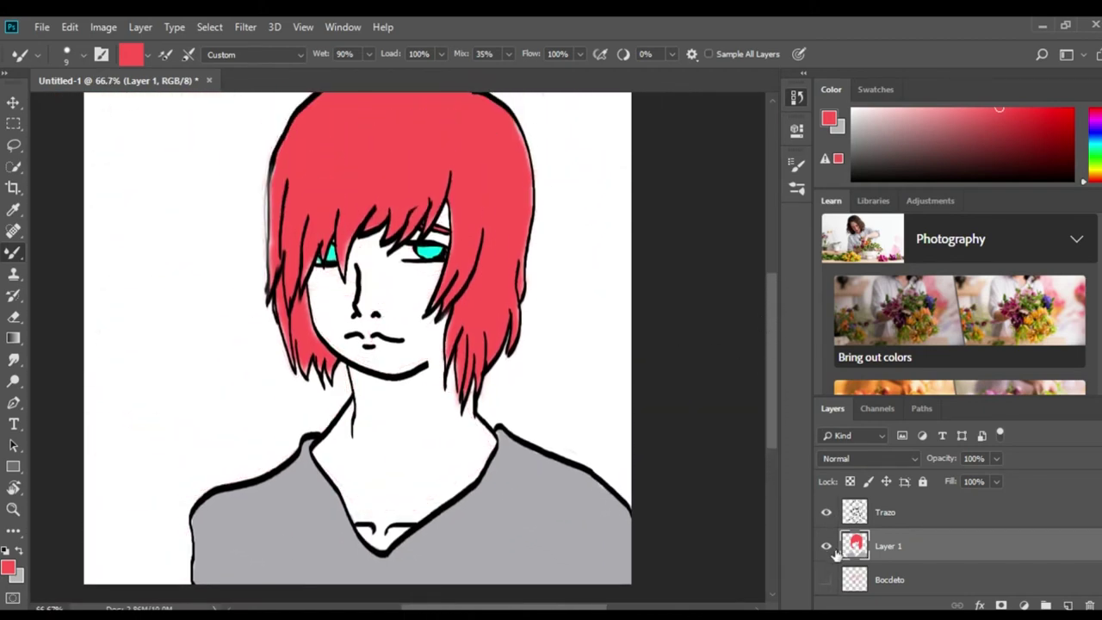
pyautogui.click(826, 580)
pyautogui.scroll(-1, 828, 568)
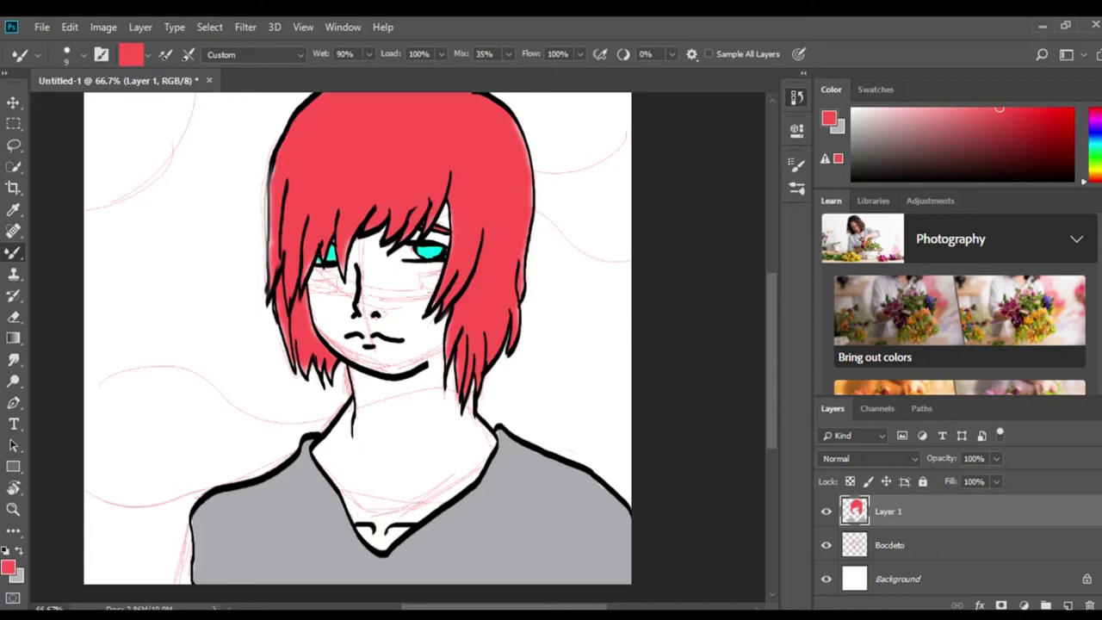
pyautogui.click(898, 581)
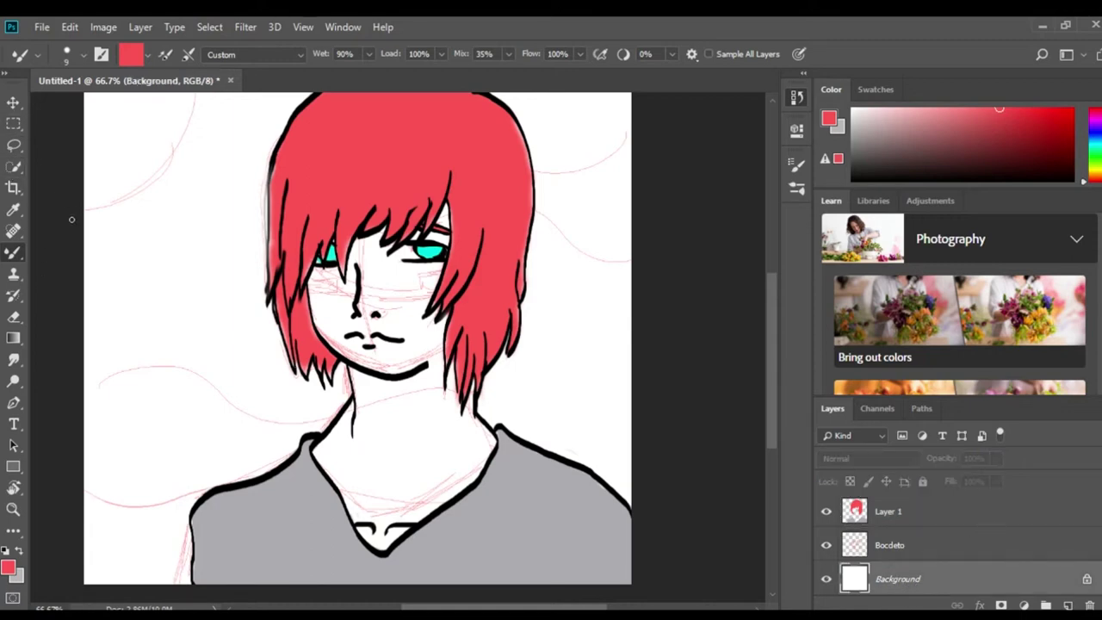
pyautogui.moveTo(1073, 131)
pyautogui.mouseDown()
pyautogui.moveTo(927, 125)
pyautogui.moveTo(955, 126)
pyautogui.mouseUp()
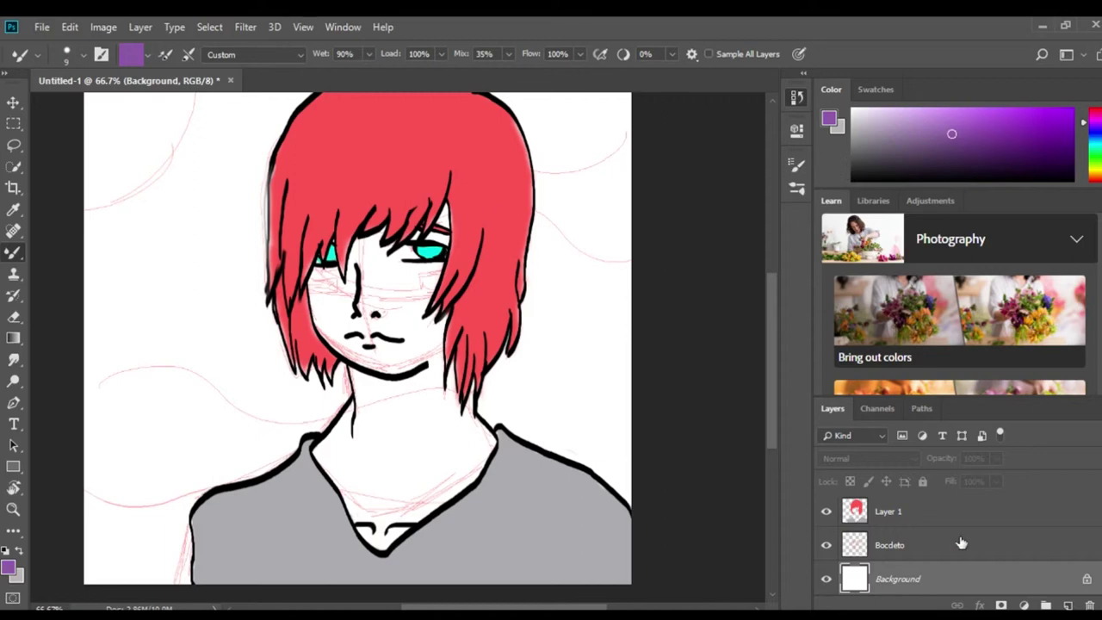
# Add a new Layer 2 at the bottom and fill it with white.
pyautogui.click(1086, 579)
pyautogui.doubleClick(886, 578)
pyautogui.click(979, 593)
pyautogui.hotkey('ctrl', 'z')
pyautogui.click(1068, 605)
pyautogui.hotkey('ctrl', 'BackSpace')
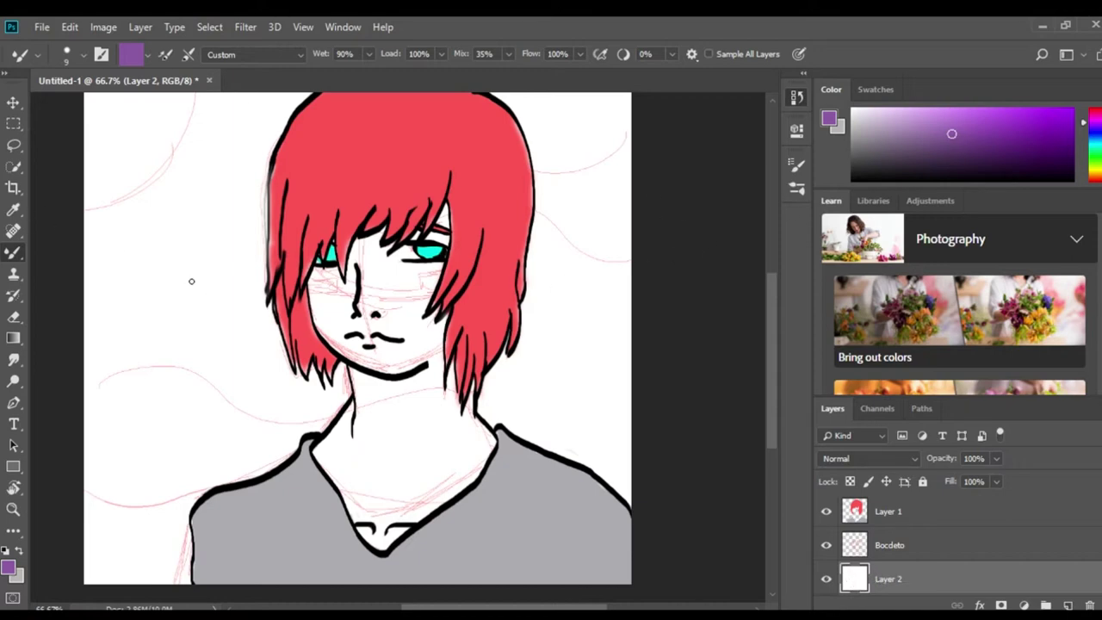
pyautogui.click(13, 123)
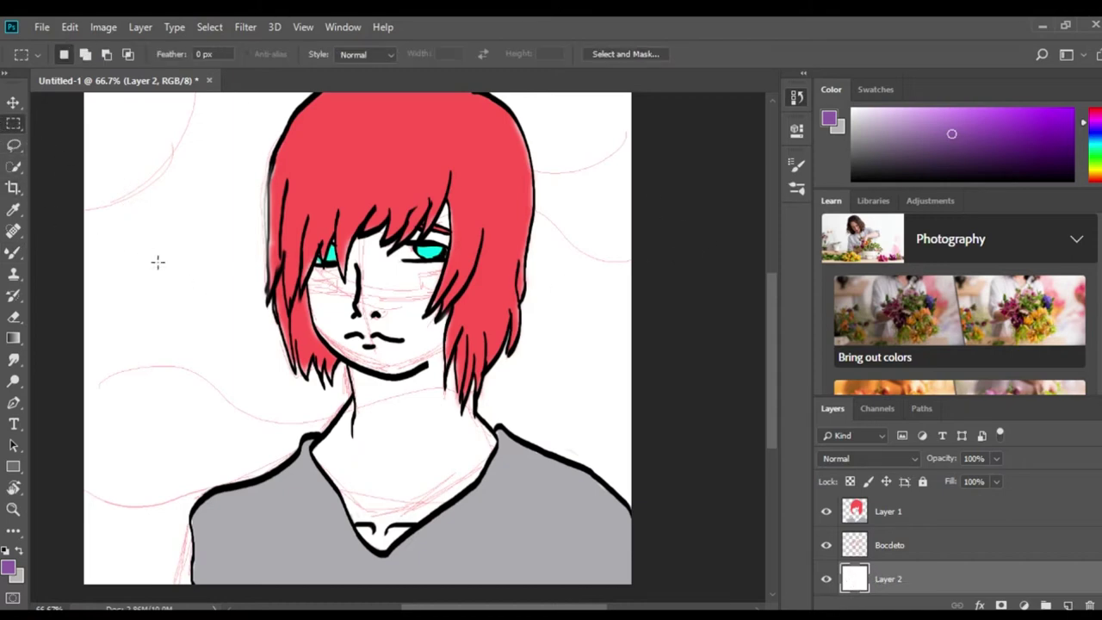
# Try a lasso selection, then select the entire canvas.
pyautogui.press('l')
pyautogui.moveTo(84, 200)
pyautogui.mouseDown()
pyautogui.moveTo(340, 165)
pyautogui.moveTo(329, 93)
pyautogui.mouseUp()
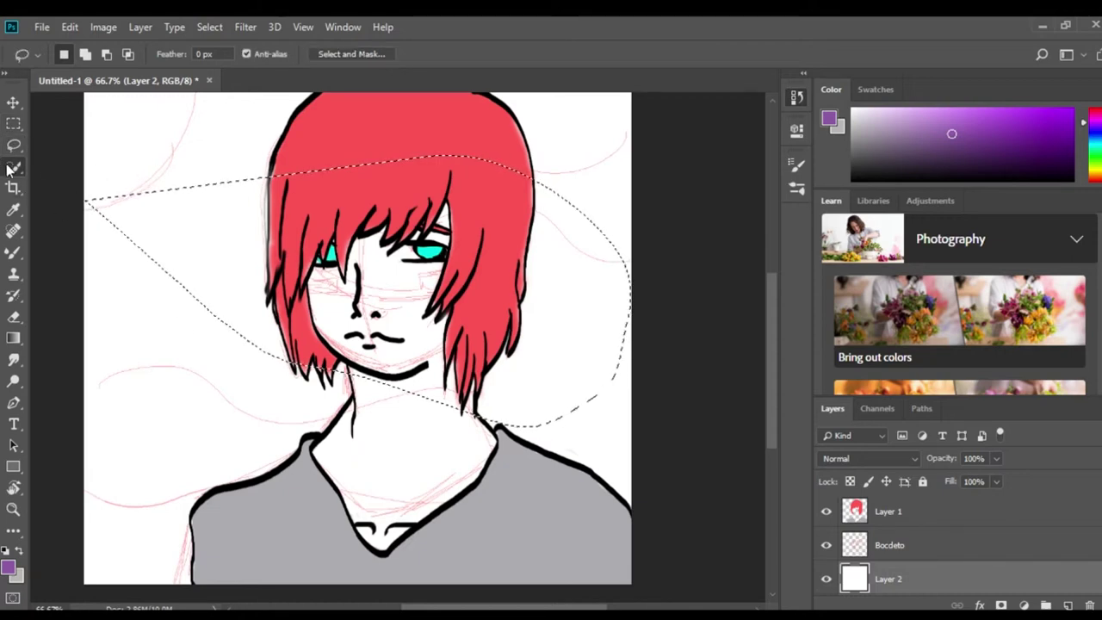
pyautogui.press('w')
pyautogui.click(558, 411)
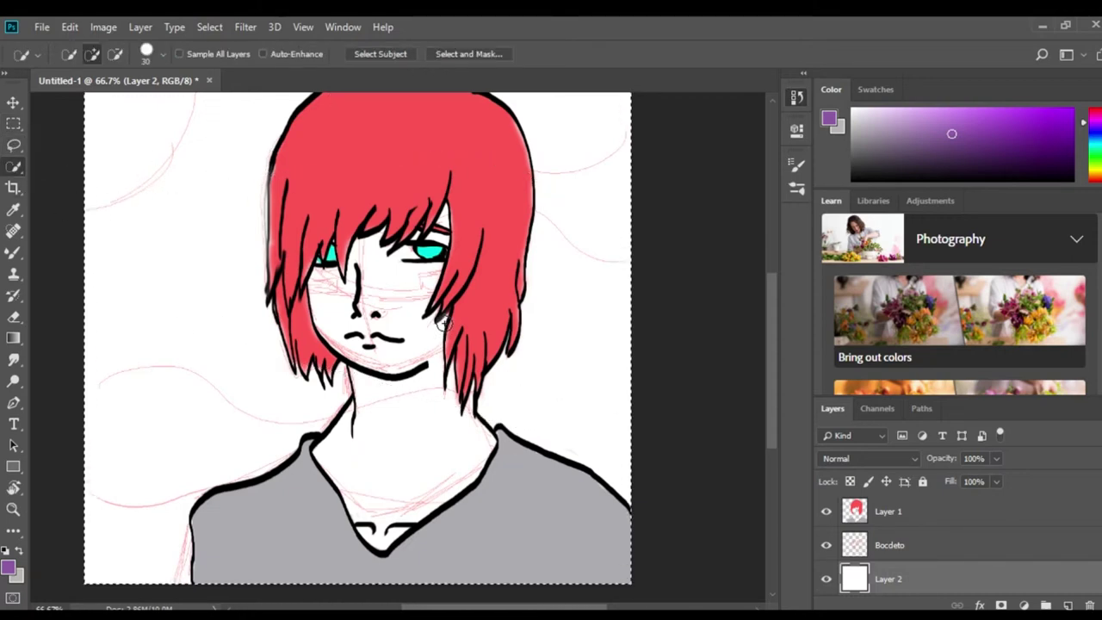
pyautogui.click(13, 209)
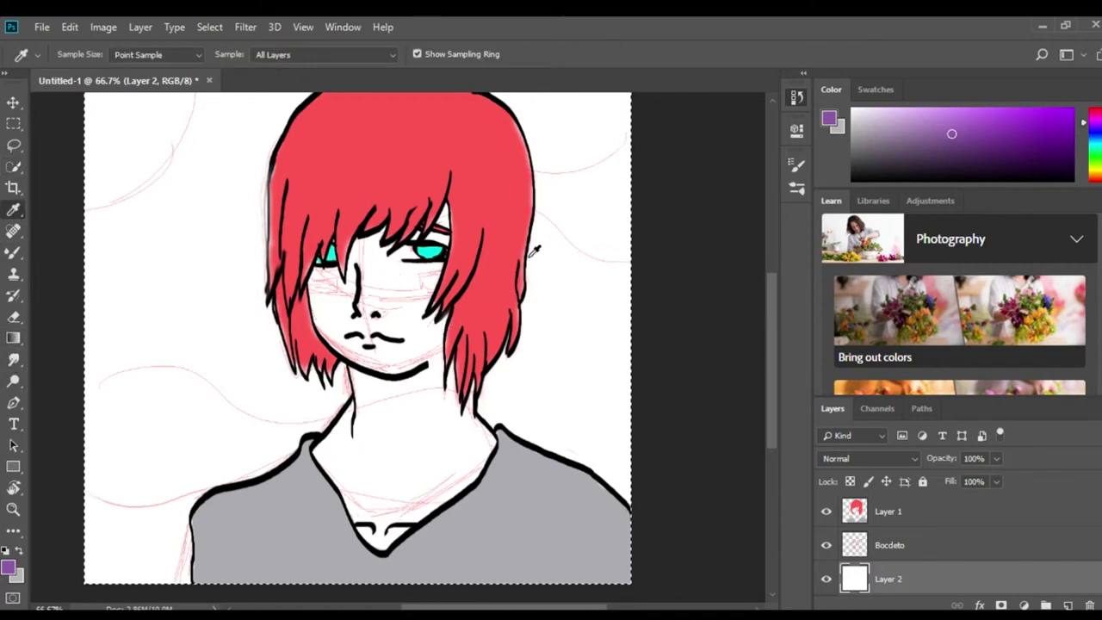
pyautogui.press('m')
pyautogui.click(149, 259)
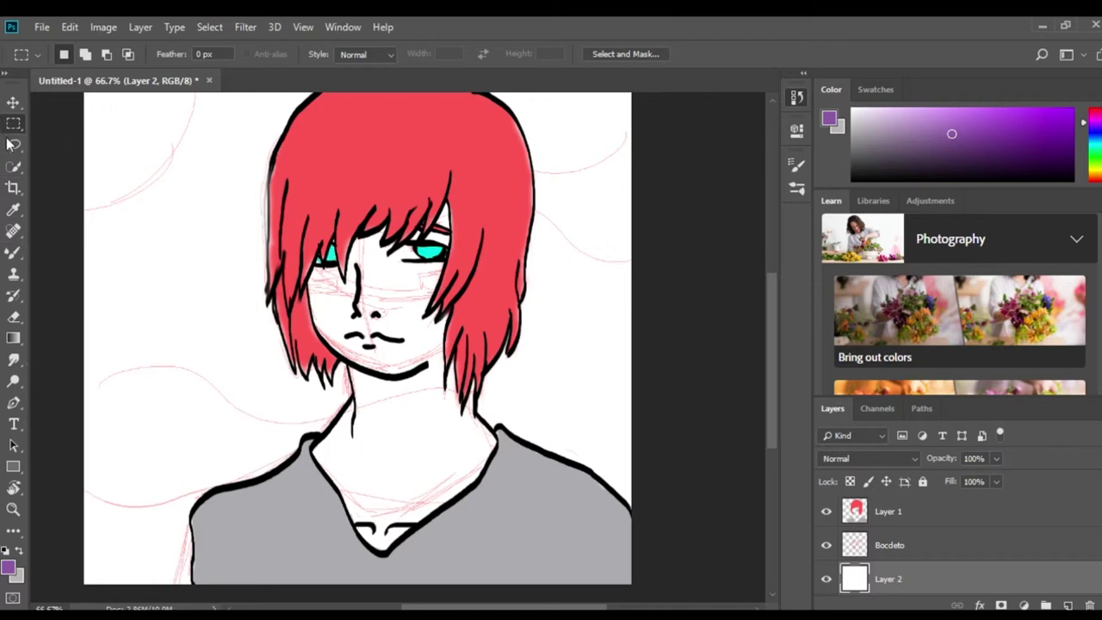
# Zoom out and draw a rectangular marquee around the whole canvas.
pyautogui.click(14, 273)
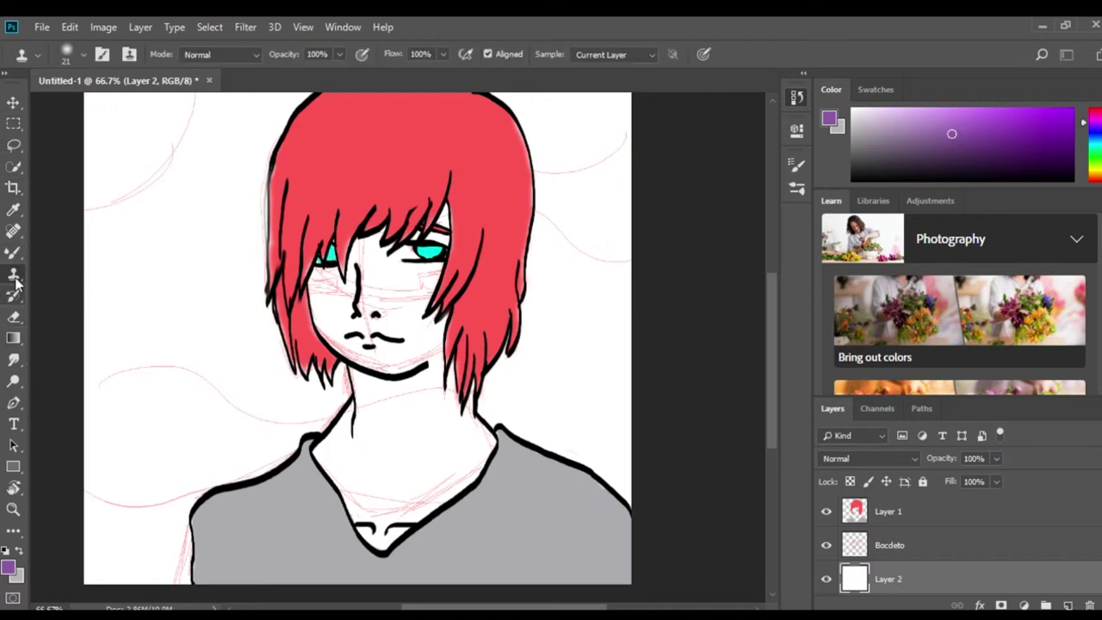
pyautogui.click(14, 123)
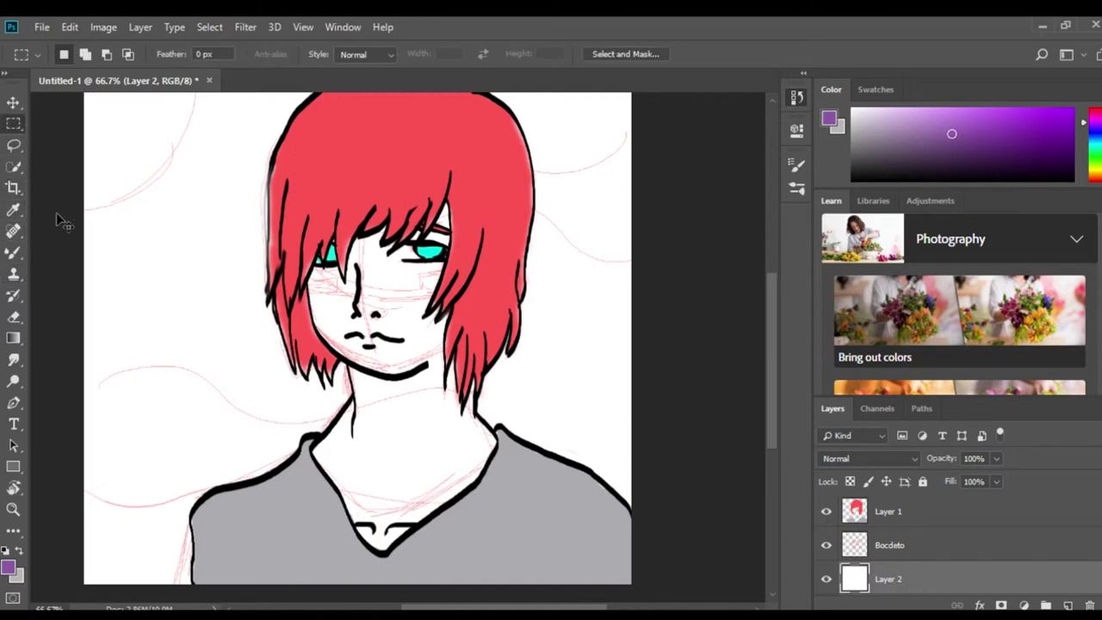
pyautogui.hotkey('ctrl', '-')
pyautogui.moveTo(193, 146); pyautogui.dragTo(659, 573)
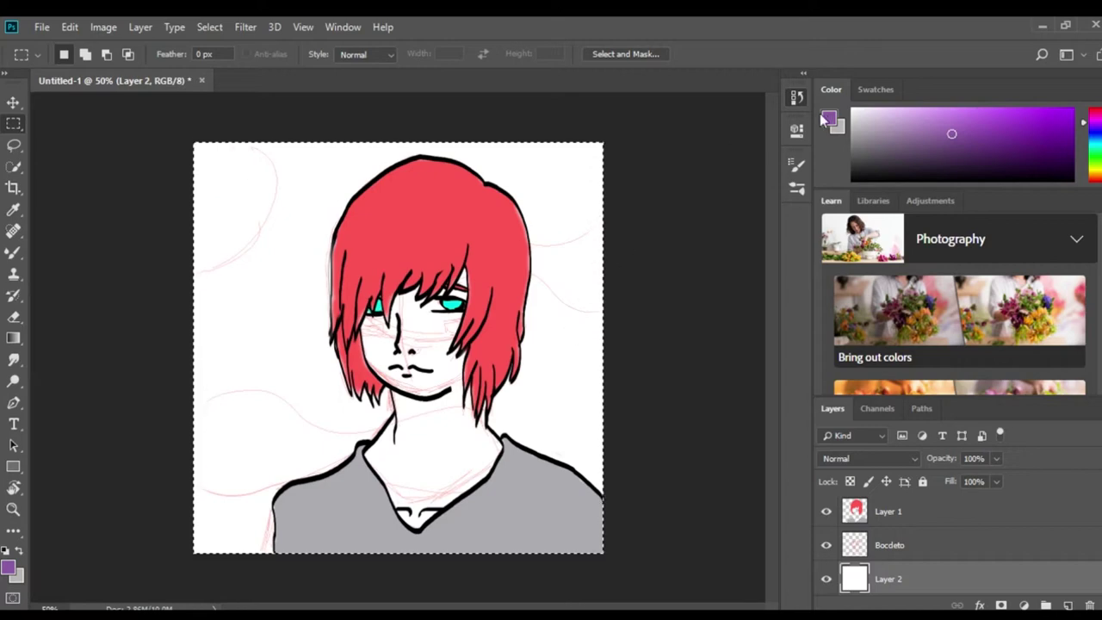
# Sample a pale near-white colour from the canvas and nudge the selection slightly.
pyautogui.press('i')
pyautogui.click(543, 276)
pyautogui.press('m')
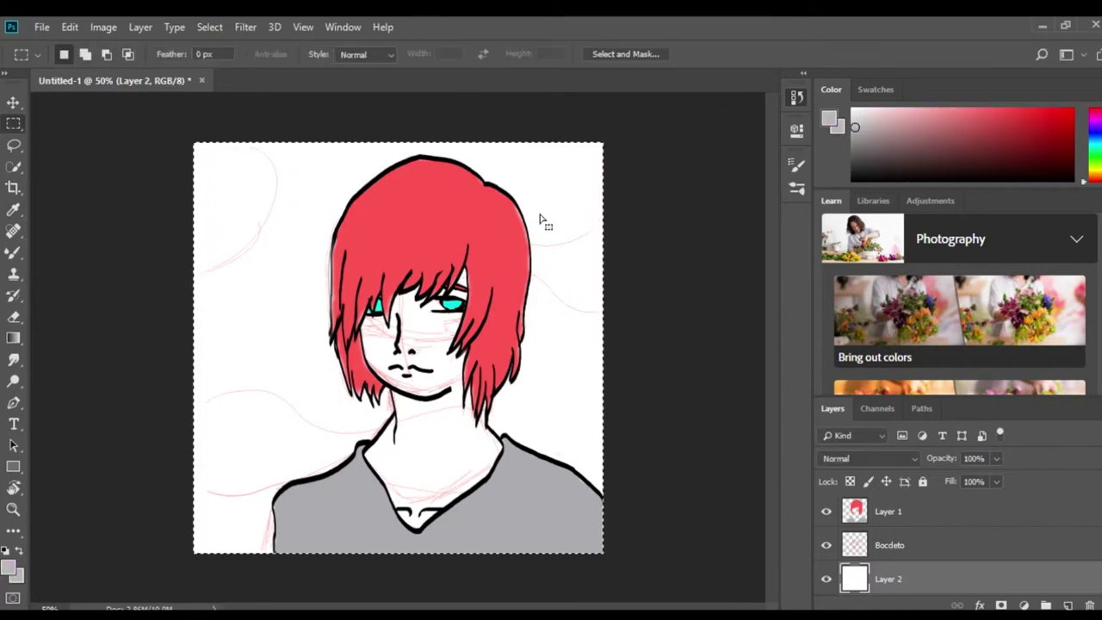
pyautogui.moveTo(504, 215)
pyautogui.mouseDown()
pyautogui.moveTo(495, 226)
pyautogui.moveTo(561, 232)
pyautogui.moveTo(561, 242)
pyautogui.mouseUp()
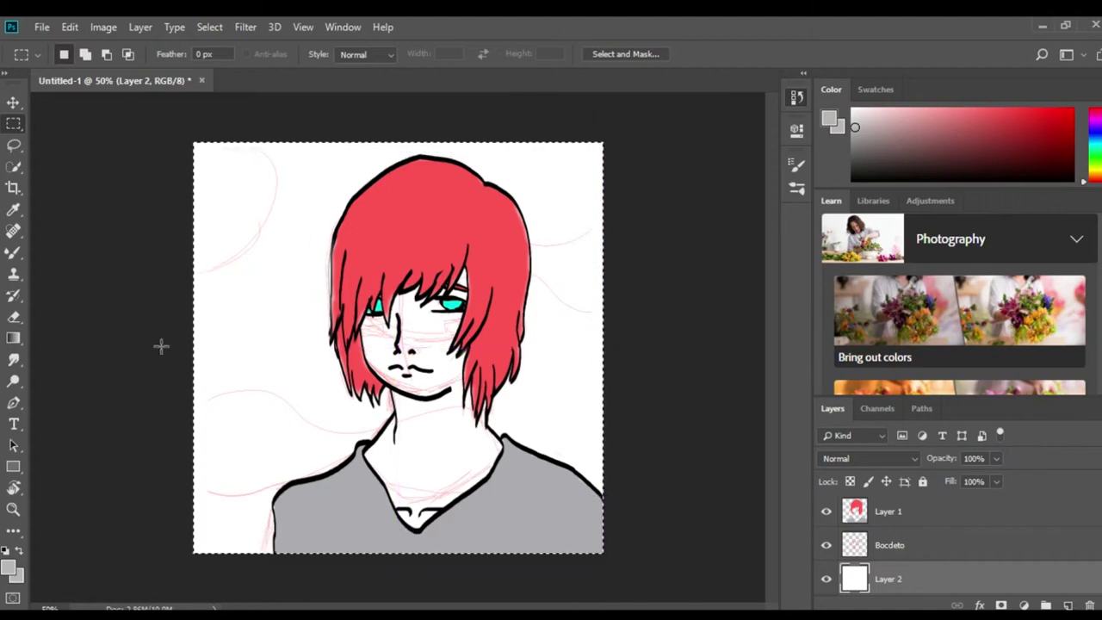
pyautogui.click(13, 401)
pyautogui.hotkey('shift', 'p')
pyautogui.click(11, 381)
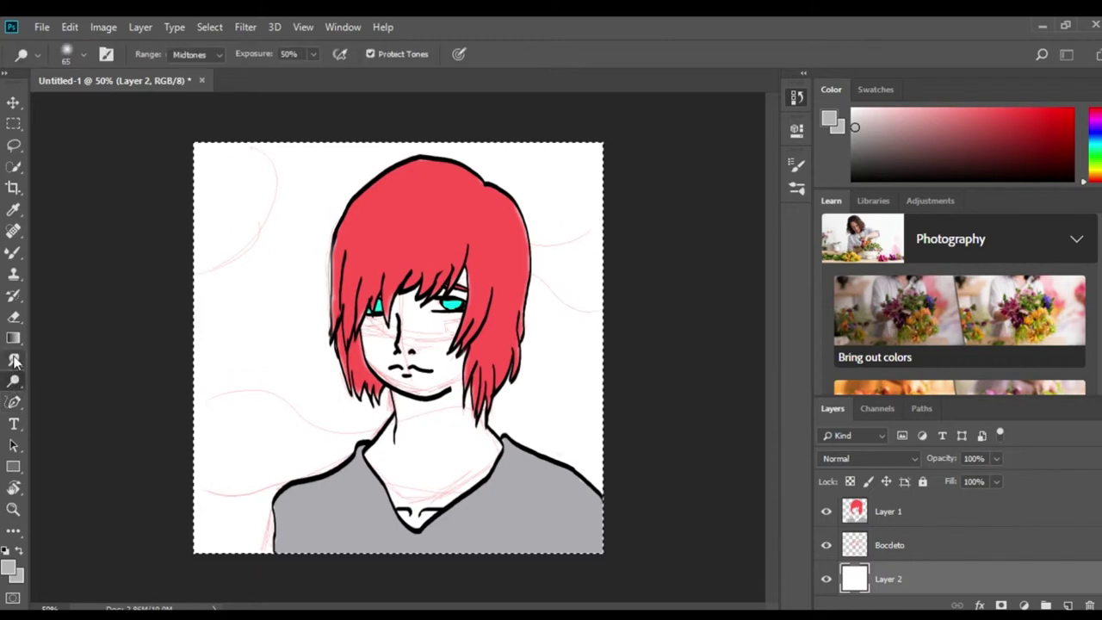
# Draw a canvas-sized rectangle shape and choose a purple foreground colour.
pyautogui.click(13, 466)
pyautogui.moveTo(186, 132); pyautogui.dragTo(641, 574)
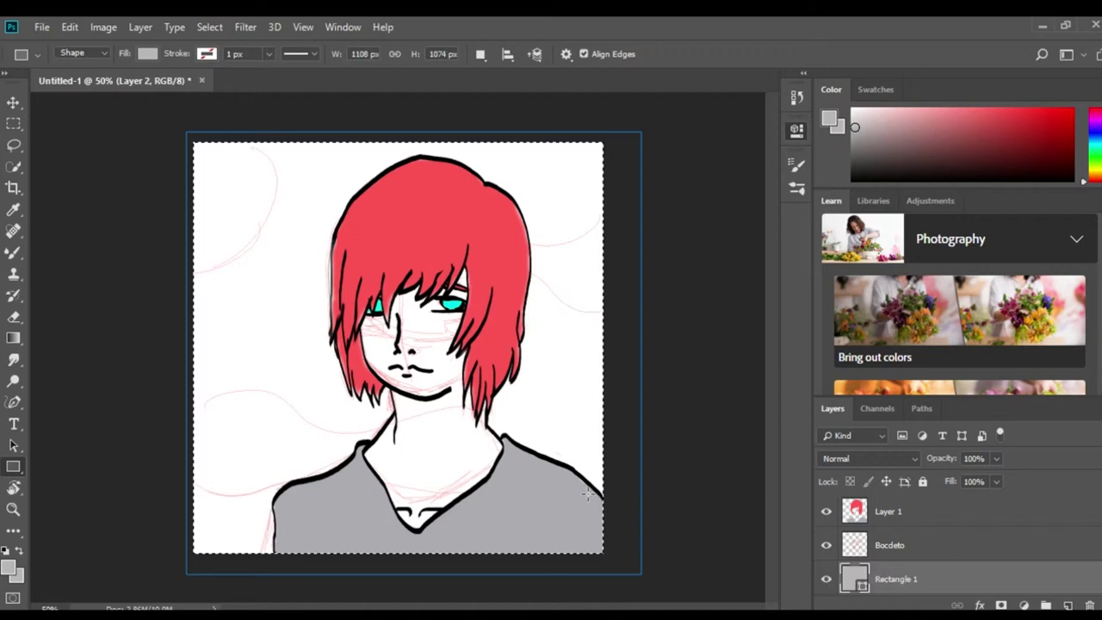
pyautogui.click(1093, 124)
pyautogui.click(933, 119)
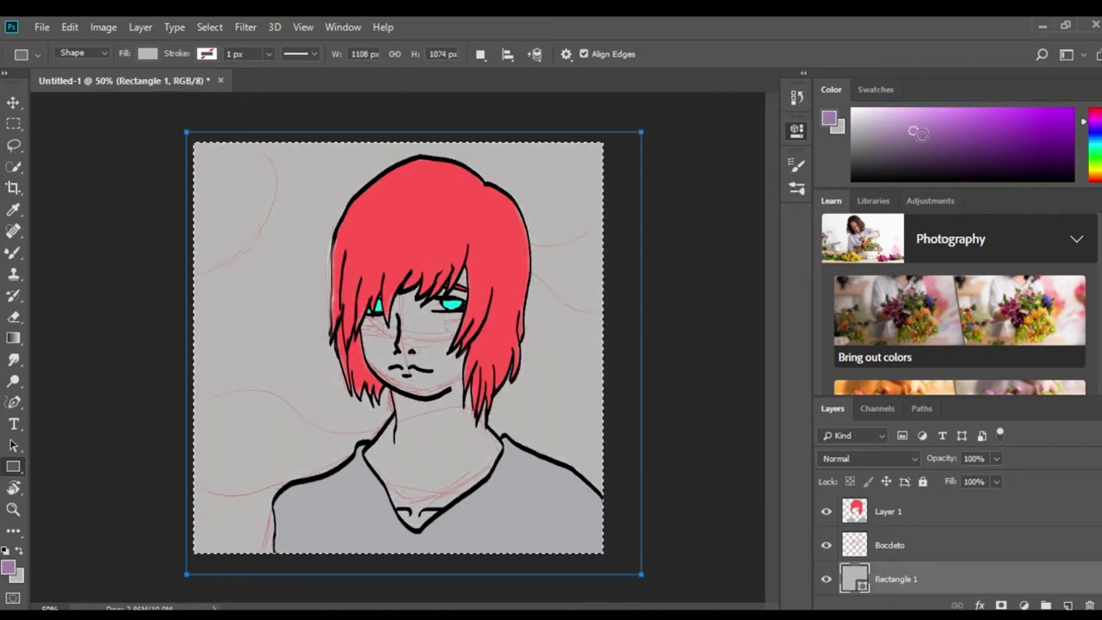
pyautogui.click(941, 127)
# Fill Rectangle 1 with the purple using Alt+Backspace and drag Layer 2 above it.
pyautogui.press('i')
pyautogui.press('u')
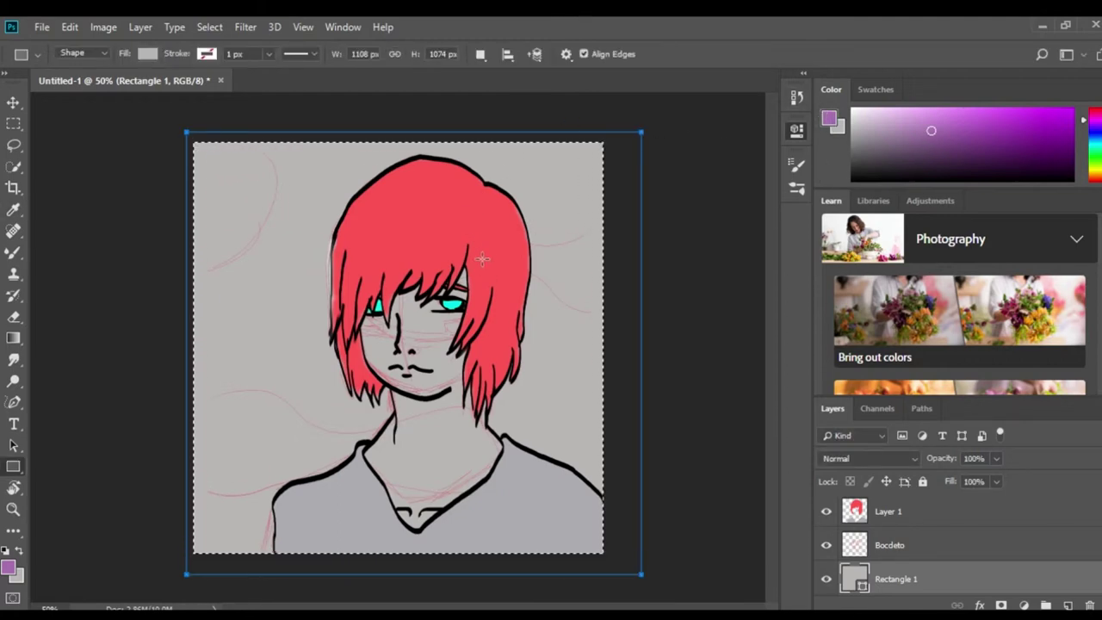
pyautogui.press('i')
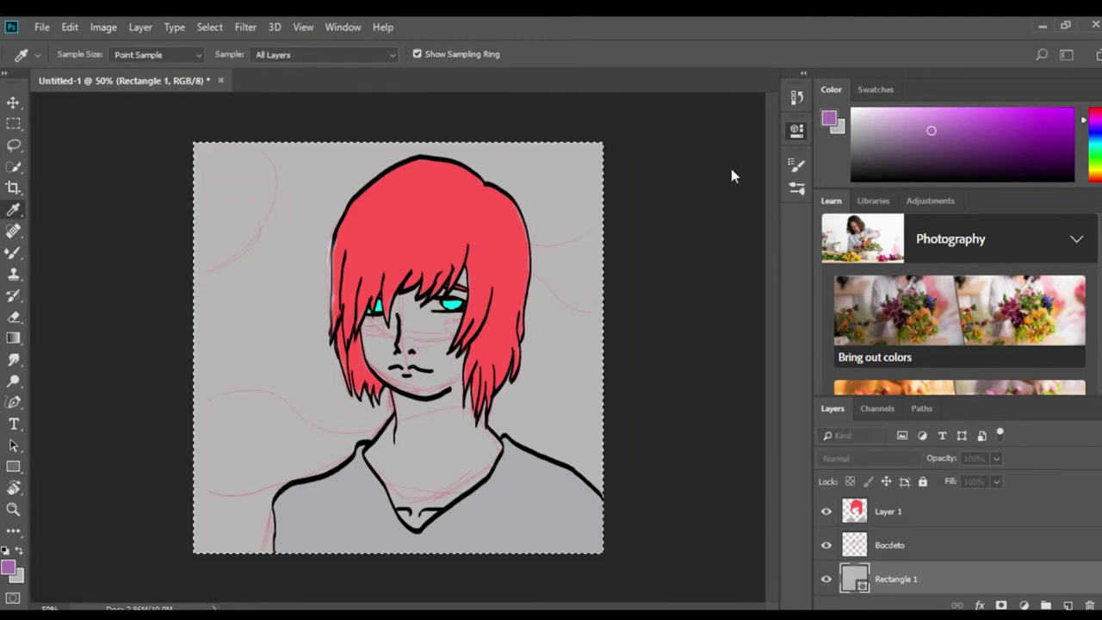
pyautogui.hotkey('alt', 'BackSpace')
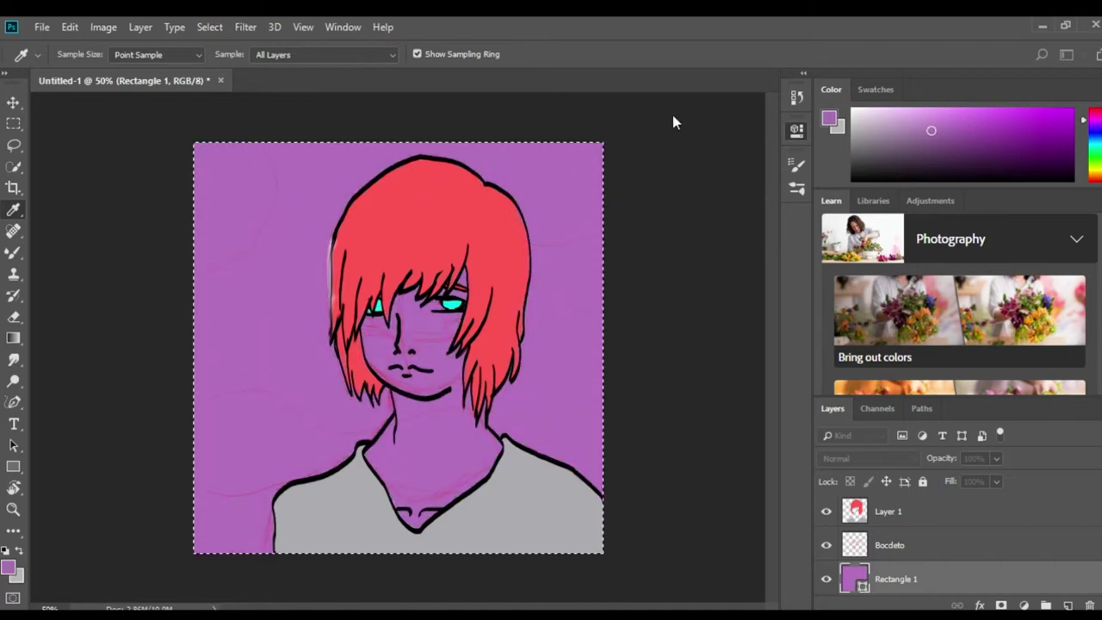
pyautogui.press('u')
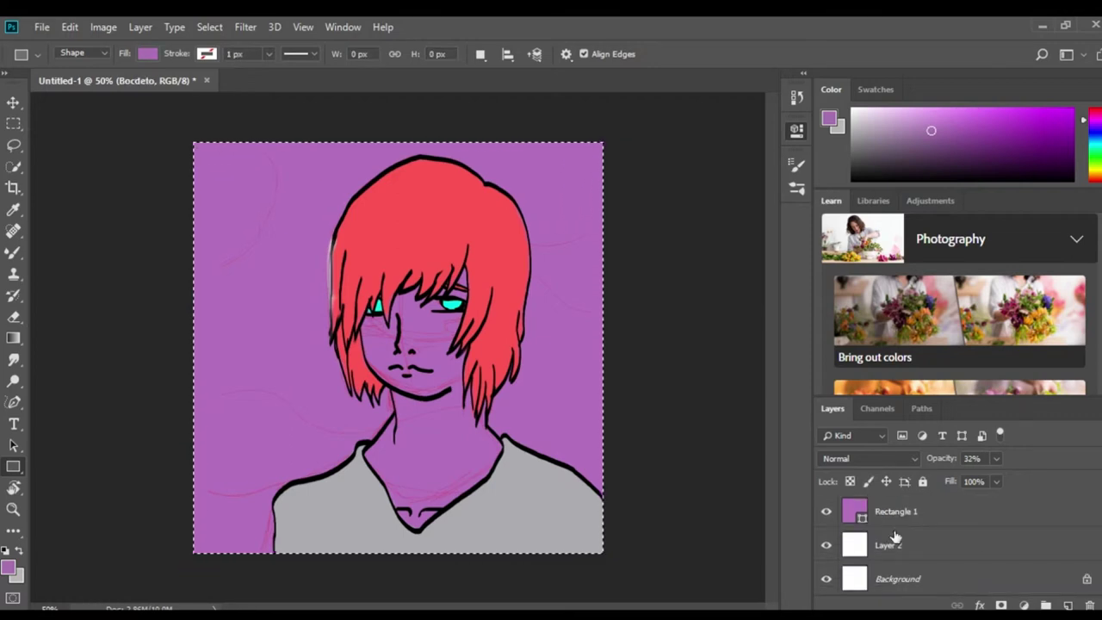
pyautogui.moveTo(889, 533); pyautogui.dragTo(887, 503)
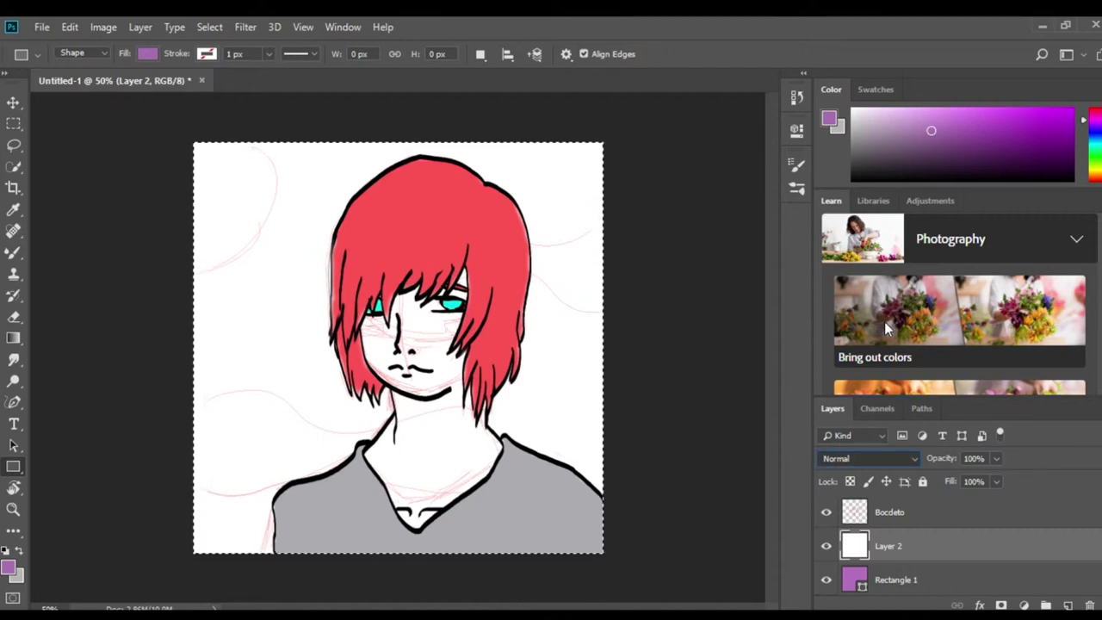
# Try the Color and Overlay blend modes on Layer 2, then return it to Normal.
pyautogui.hotkey('shift', 'alt', 'c')
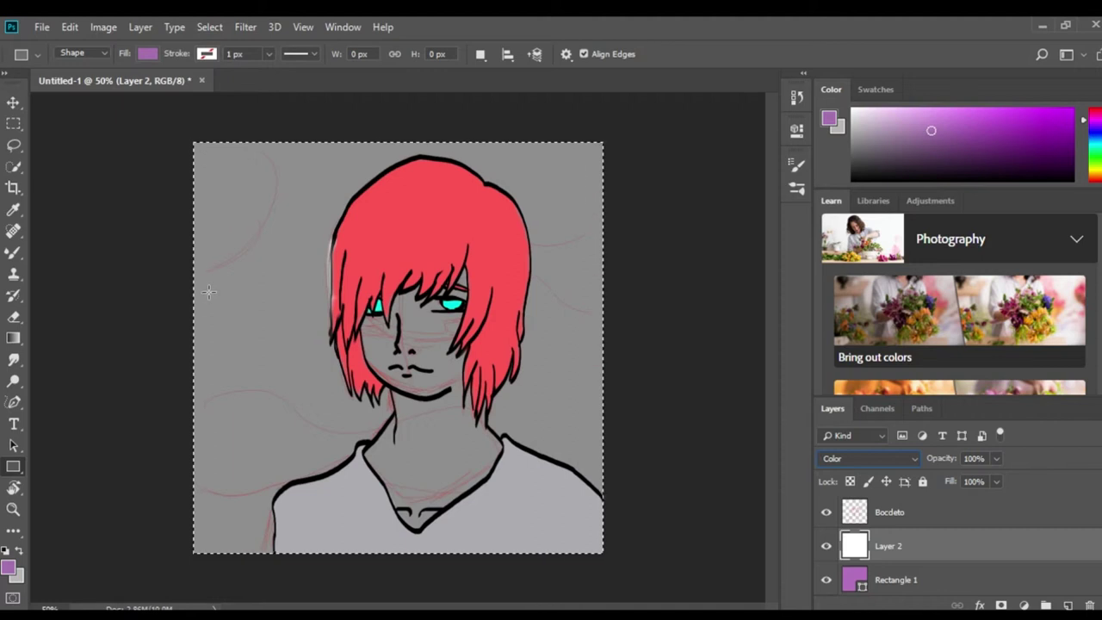
pyautogui.hotkey('shift', 'alt', 'o')
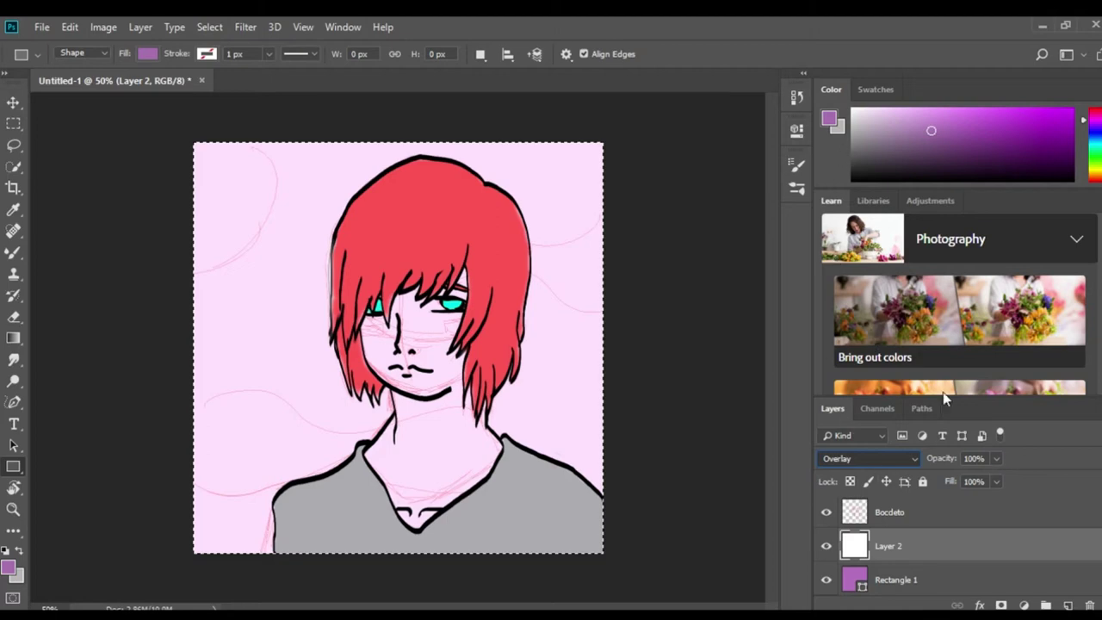
pyautogui.hotkey('shift', 'alt', 'n')
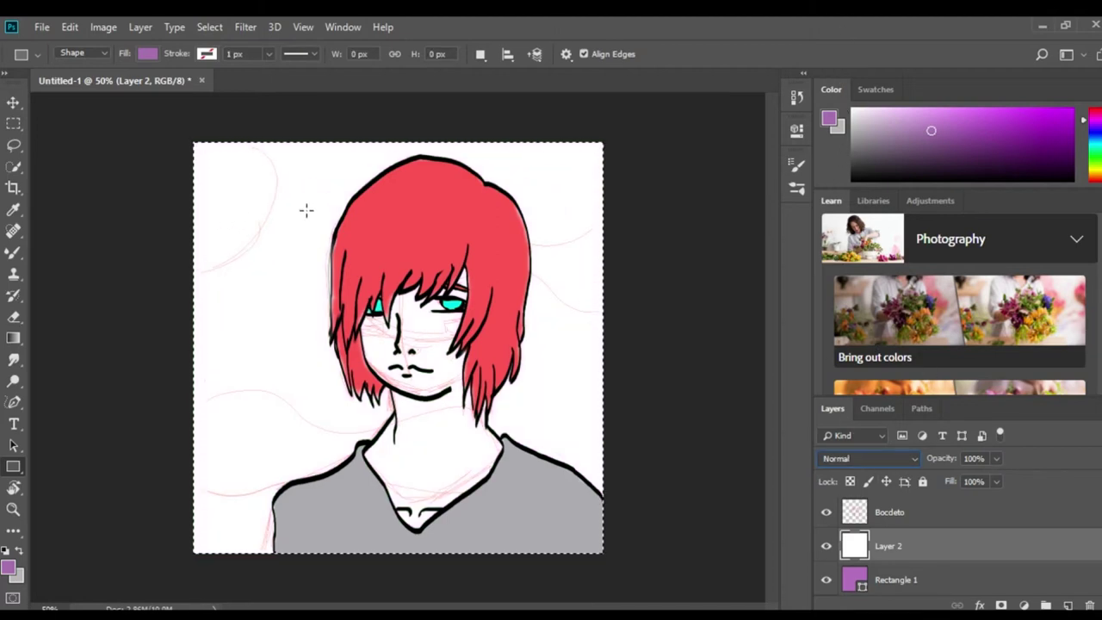
pyautogui.click(12, 318)
pyautogui.hotkey('shift', 'e')
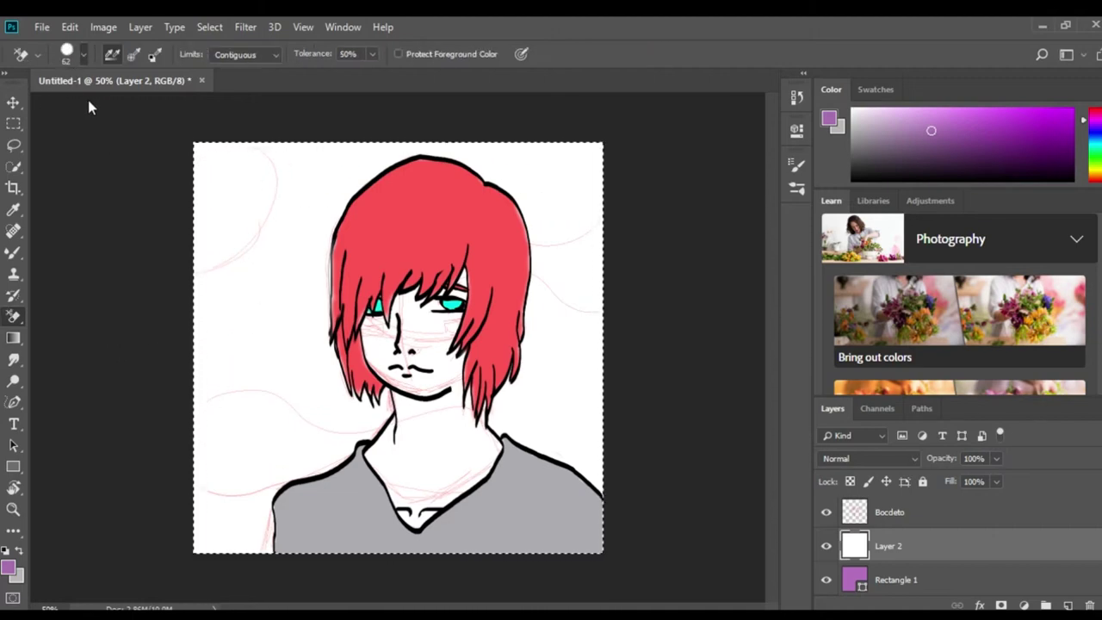
# Erase the white down the canvas's left side with the Background Eraser, clearing the selection.
pyautogui.moveTo(215, 153)
pyautogui.mouseDown()
pyautogui.moveTo(227, 496)
pyautogui.moveTo(260, 563)
pyautogui.mouseUp()
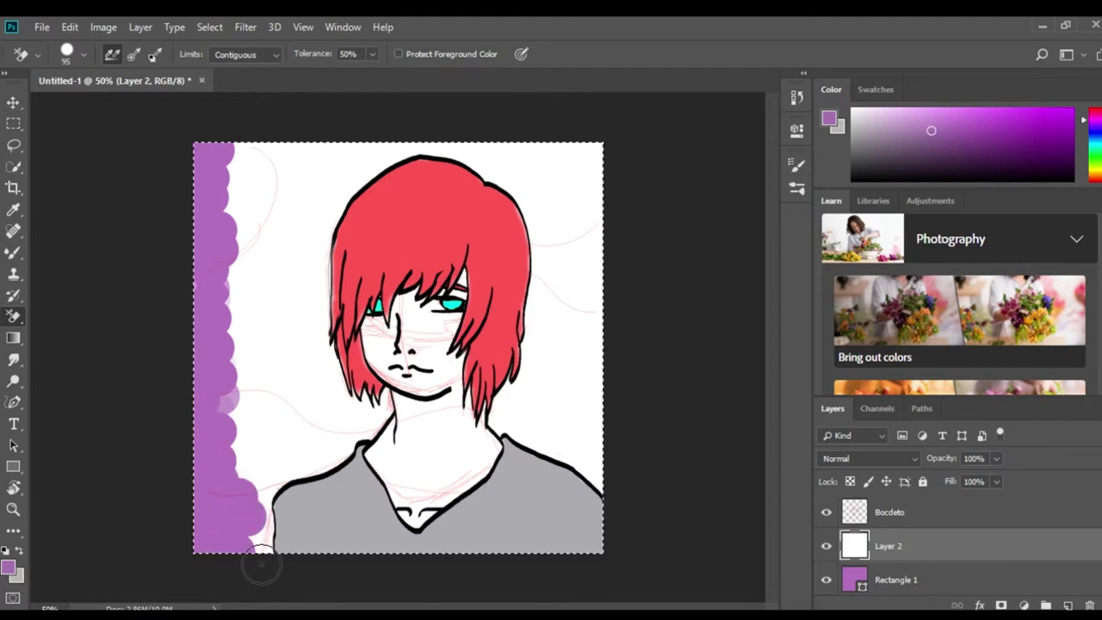
pyautogui.moveTo(276, 561)
pyautogui.mouseDown()
pyautogui.moveTo(258, 167)
pyautogui.moveTo(278, 167)
pyautogui.moveTo(300, 192)
pyautogui.moveTo(378, 162)
pyautogui.moveTo(590, 174)
pyautogui.moveTo(625, 135)
pyautogui.moveTo(577, 387)
pyautogui.moveTo(548, 410)
pyautogui.moveTo(510, 402)
pyautogui.moveTo(522, 437)
pyautogui.moveTo(619, 505)
pyautogui.moveTo(620, 189)
pyautogui.moveTo(586, 317)
pyautogui.moveTo(595, 349)
pyautogui.moveTo(546, 361)
pyautogui.moveTo(551, 332)
pyautogui.moveTo(567, 340)
pyautogui.moveTo(597, 301)
pyautogui.moveTo(551, 193)
pyautogui.mouseUp()
pyautogui.press('m')
pyautogui.click(147, 193)
pyautogui.click(12, 231)
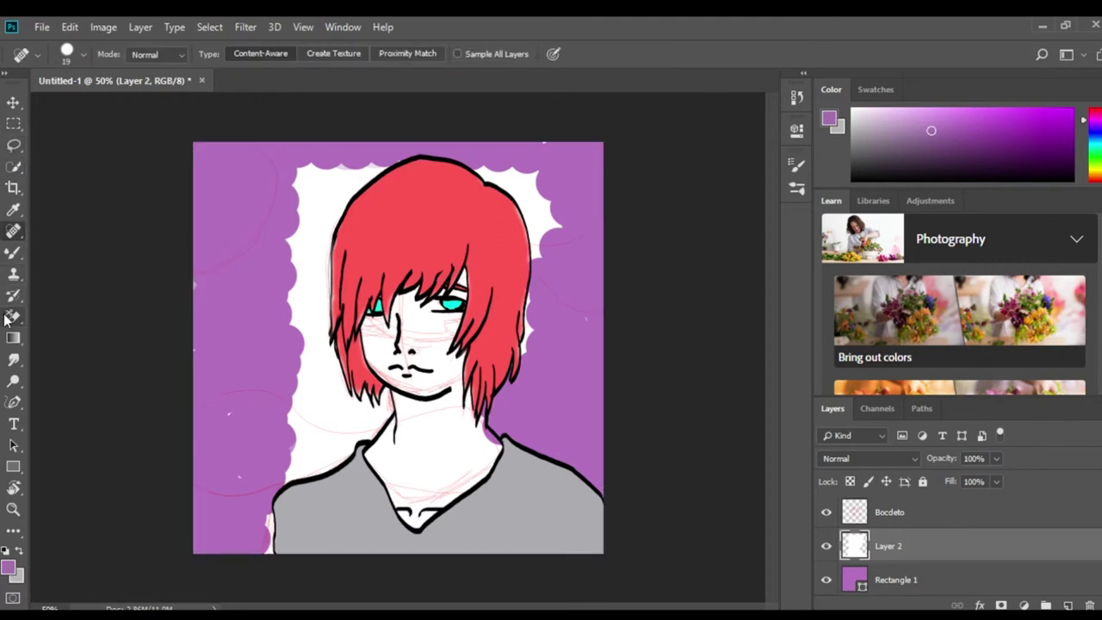
pyautogui.click(12, 317)
# Erase the remaining white around the hair's top and edges, the chin, neck and stray specks.
pyautogui.moveTo(558, 158)
pyautogui.mouseDown()
pyautogui.moveTo(558, 201)
pyautogui.moveTo(509, 173)
pyautogui.moveTo(492, 177)
pyautogui.moveTo(553, 288)
pyautogui.moveTo(542, 216)
pyautogui.moveTo(524, 197)
pyautogui.mouseUp()
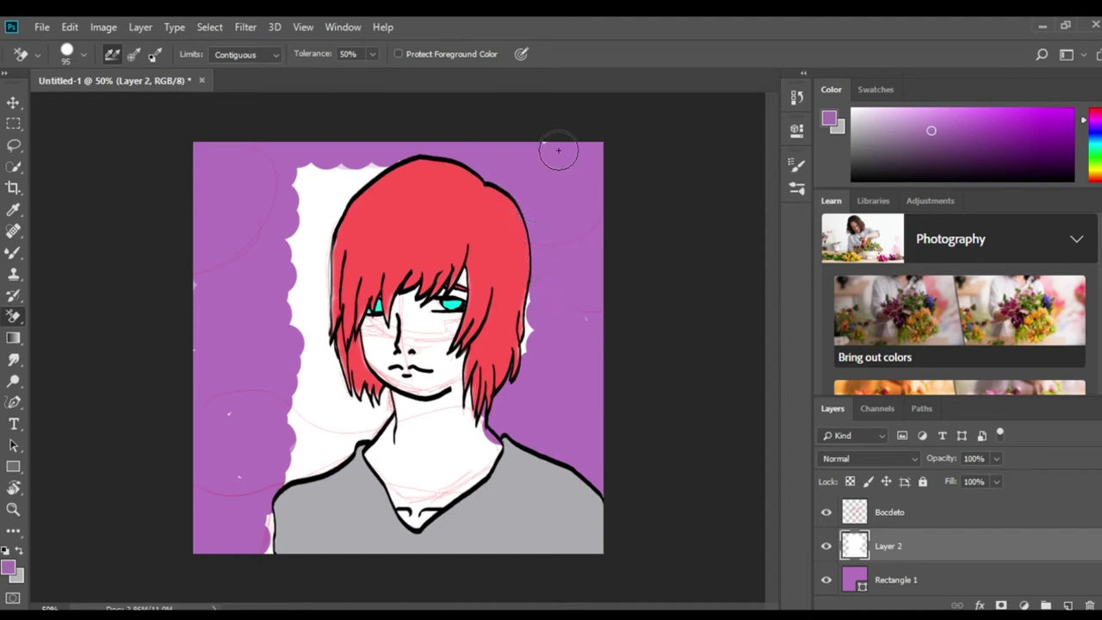
pyautogui.moveTo(547, 159); pyautogui.dragTo(546, 303)
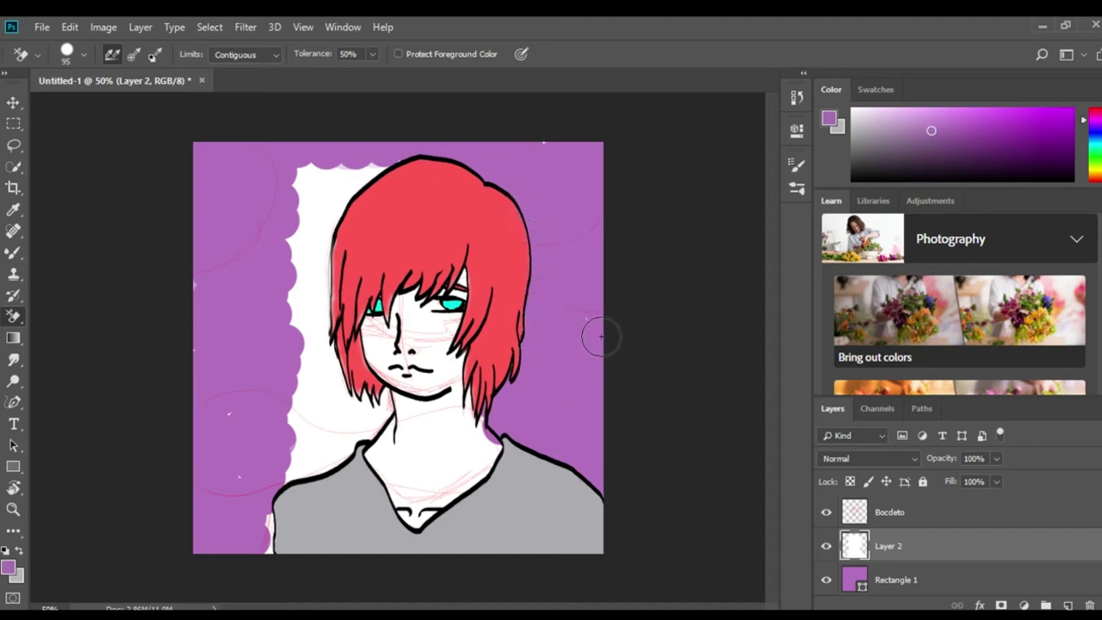
pyautogui.click(370, 412)
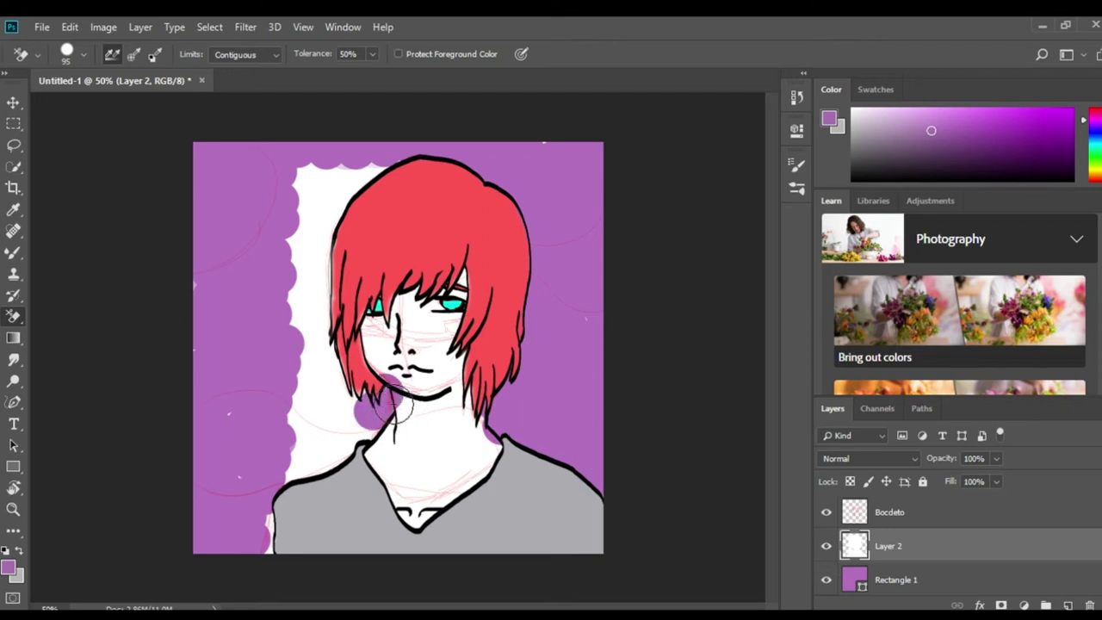
pyautogui.moveTo(394, 410)
pyautogui.mouseDown()
pyautogui.moveTo(382, 443)
pyautogui.moveTo(301, 469)
pyautogui.moveTo(278, 583)
pyautogui.mouseUp()
pyautogui.moveTo(276, 439)
pyautogui.mouseDown()
pyautogui.moveTo(344, 387)
pyautogui.moveTo(301, 359)
pyautogui.moveTo(318, 252)
pyautogui.moveTo(331, 325)
pyautogui.moveTo(368, 177)
pyautogui.moveTo(391, 168)
pyautogui.moveTo(332, 211)
pyautogui.mouseUp()
pyautogui.moveTo(285, 327)
pyautogui.mouseDown()
pyautogui.moveTo(322, 293)
pyautogui.moveTo(337, 251)
pyautogui.mouseUp()
pyautogui.moveTo(376, 197)
pyautogui.mouseDown()
pyautogui.moveTo(368, 209)
pyautogui.moveTo(410, 184)
pyautogui.moveTo(571, 153)
pyautogui.mouseUp()
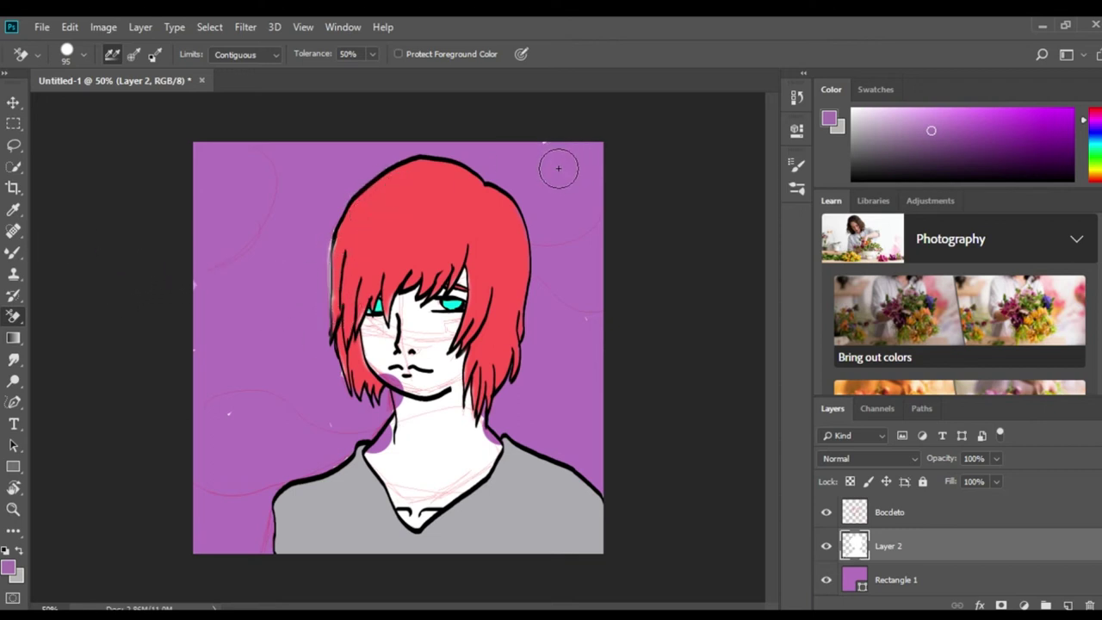
pyautogui.moveTo(192, 297); pyautogui.dragTo(209, 312)
pyautogui.click(12, 254)
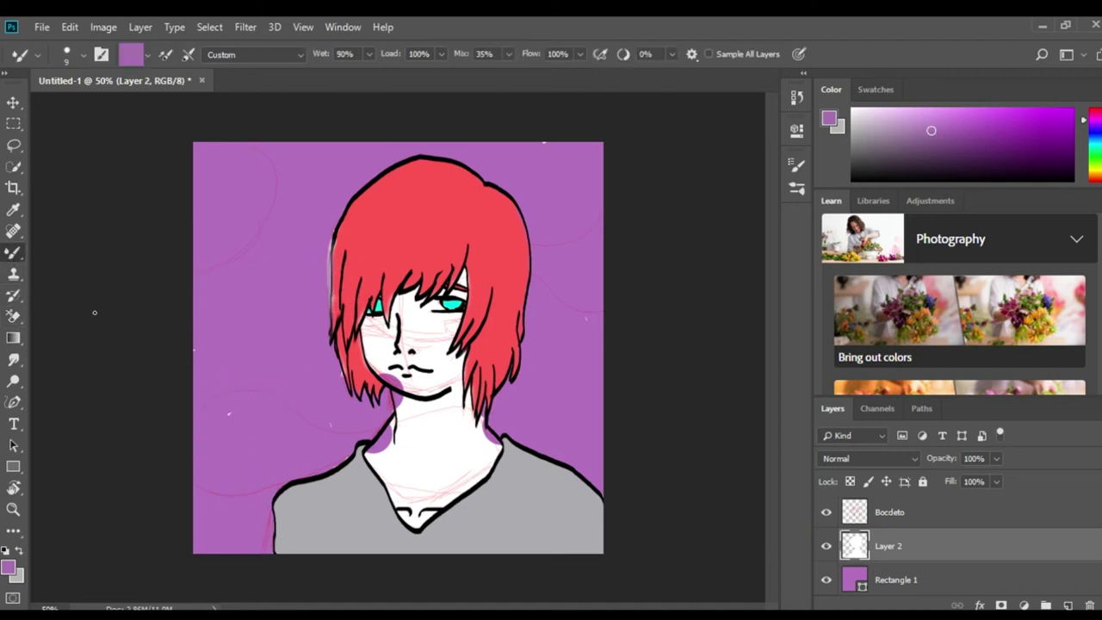
# Paint white over the purple beside the chin and at the neck, then resample the background purple.
pyautogui.keyDown('alt'); pyautogui.click(404, 367); pyautogui.keyUp('alt')
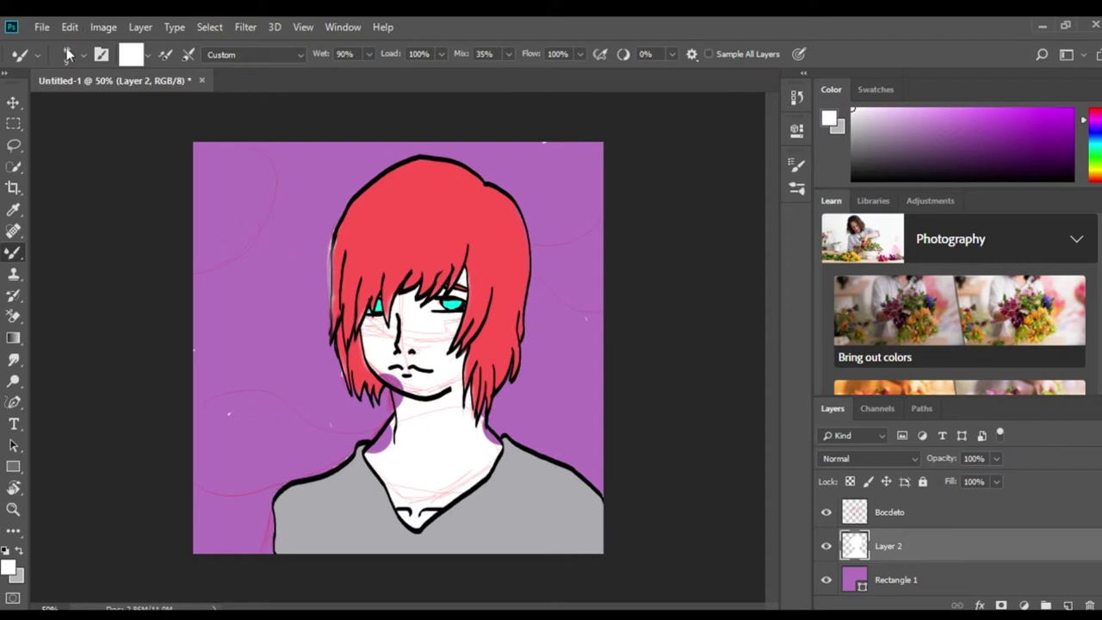
pyautogui.moveTo(385, 370); pyautogui.dragTo(398, 387)
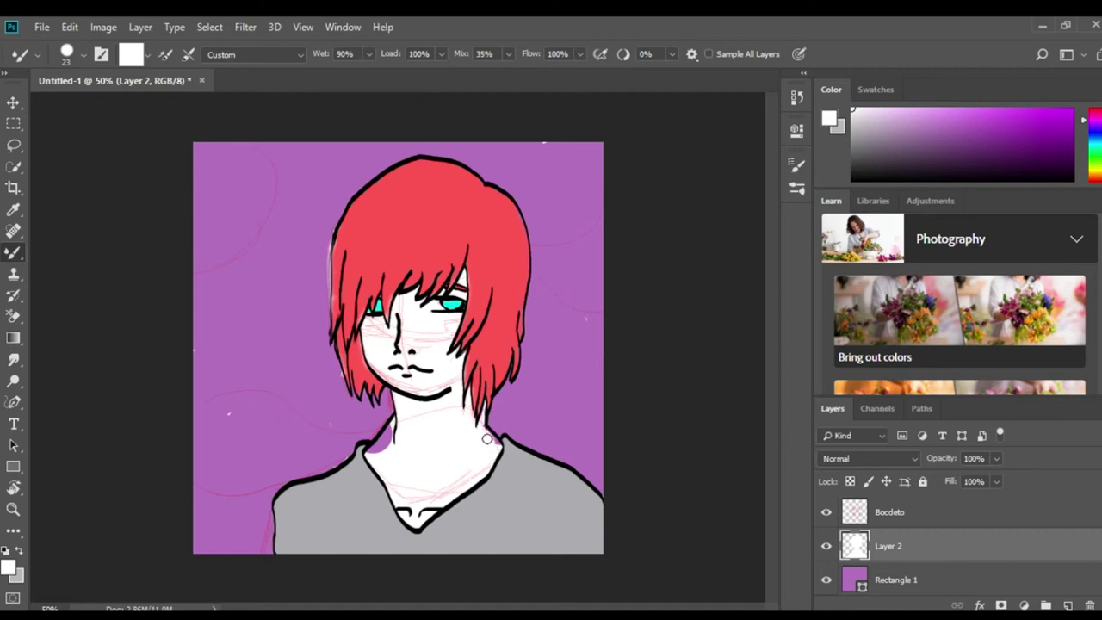
pyautogui.moveTo(377, 446); pyautogui.dragTo(385, 442)
pyautogui.click(12, 209)
pyautogui.click(215, 336)
pyautogui.click(12, 295)
pyautogui.press('b')
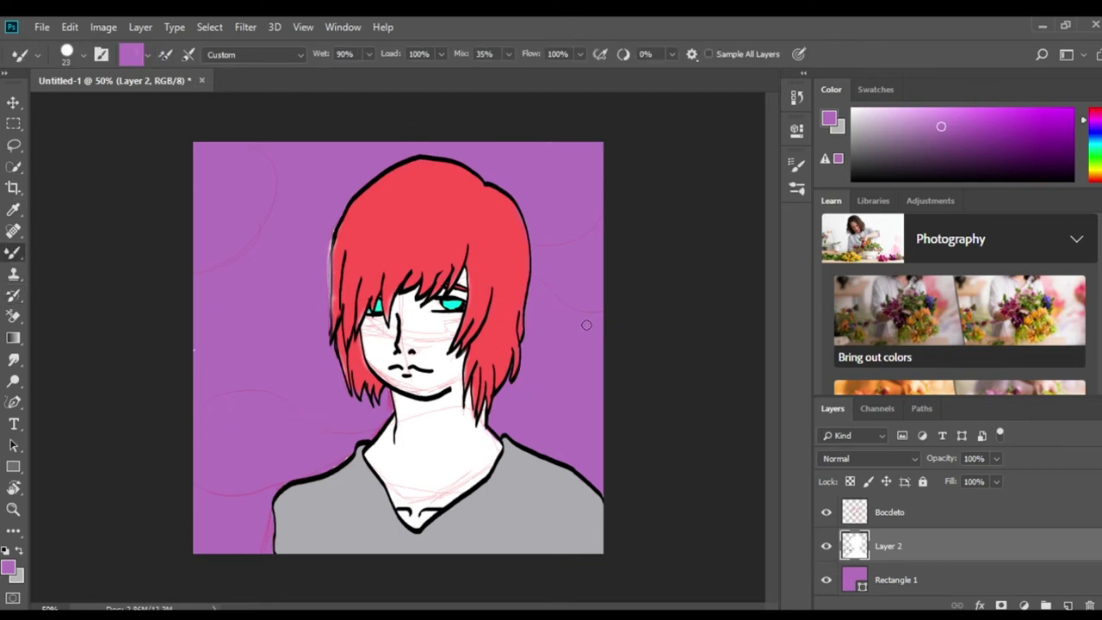
# Hide the Bocdeto sketch layer and add a new empty layer above Layer 2.
pyautogui.click(827, 511)
pyautogui.click(870, 578)
pyautogui.click(852, 551)
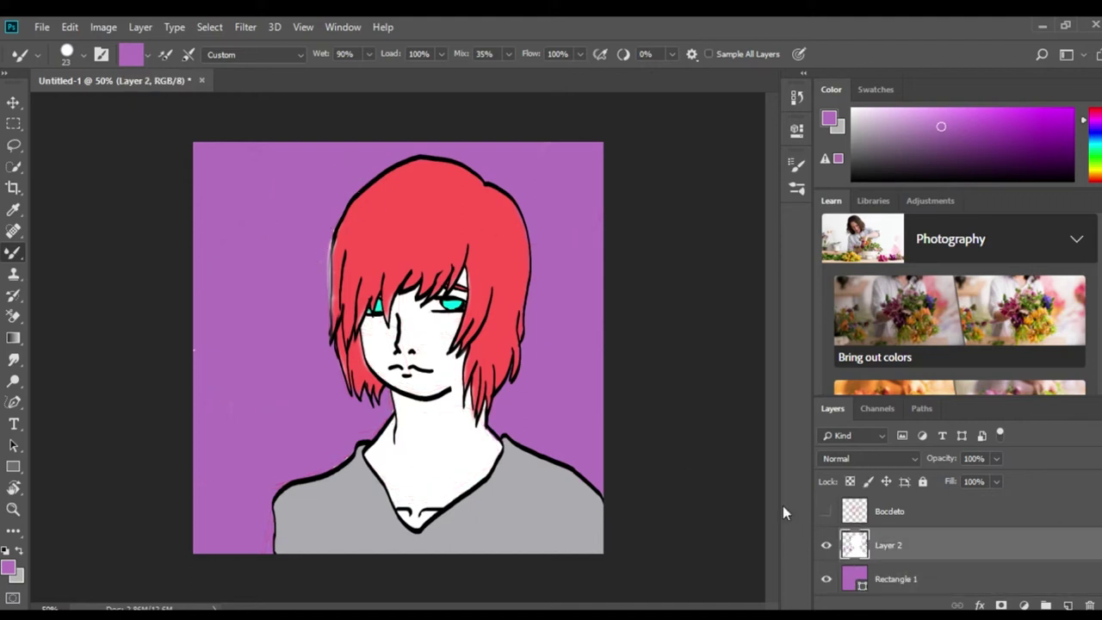
pyautogui.click(1067, 604)
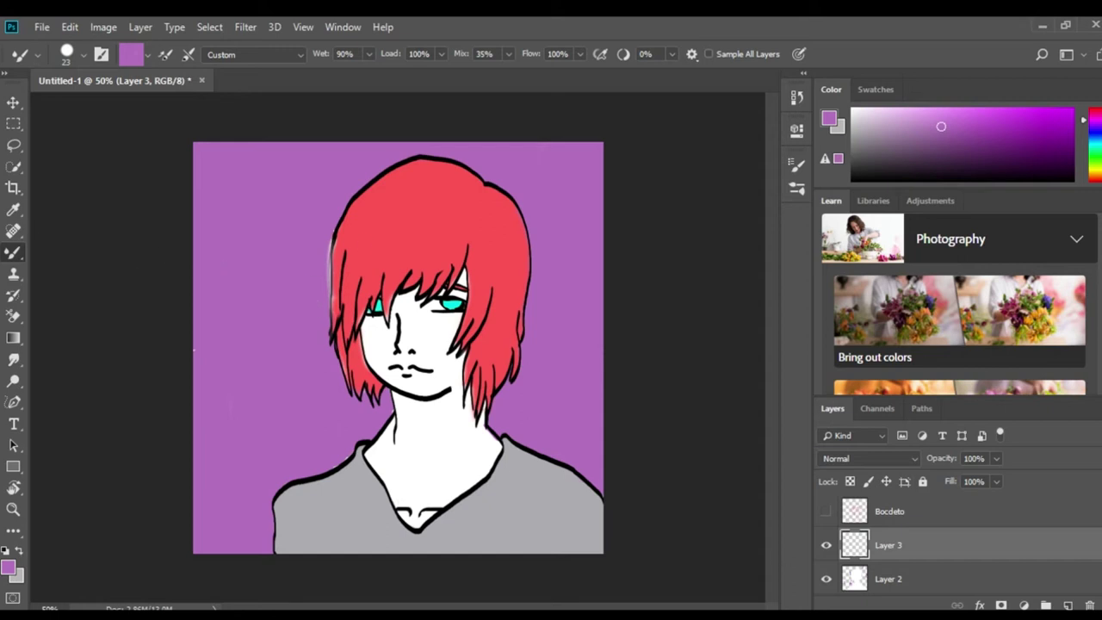
# Choose a bright green colour and add a new empty layer above the Rectangle 1 background.
pyautogui.scroll(-2, 946, 542)
pyautogui.click(895, 569)
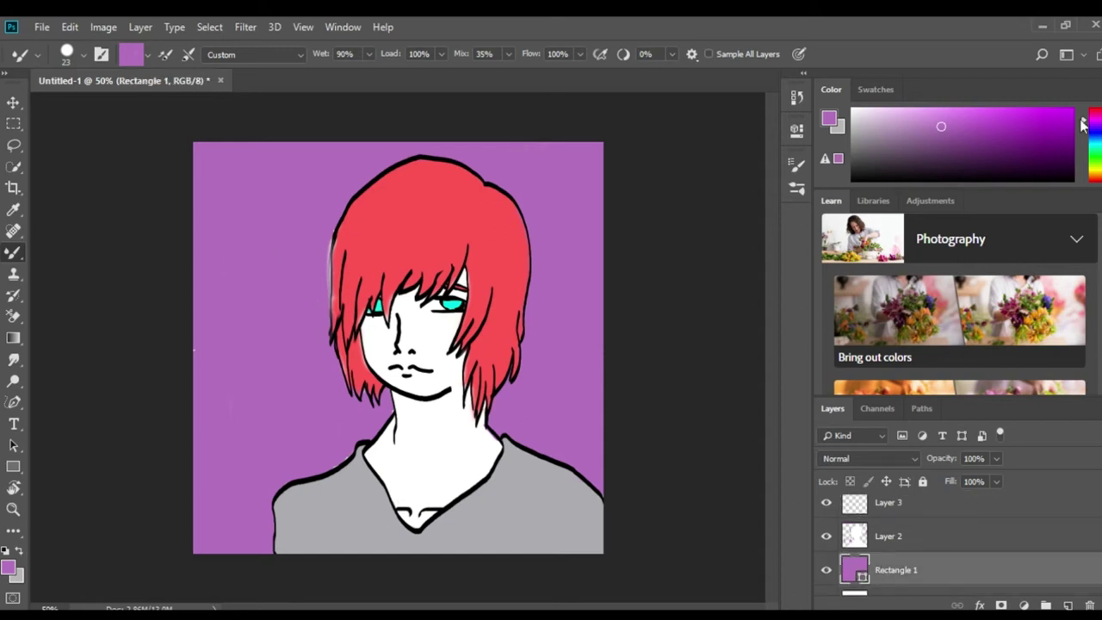
pyautogui.click(1089, 155)
pyautogui.click(983, 141)
pyautogui.click(993, 135)
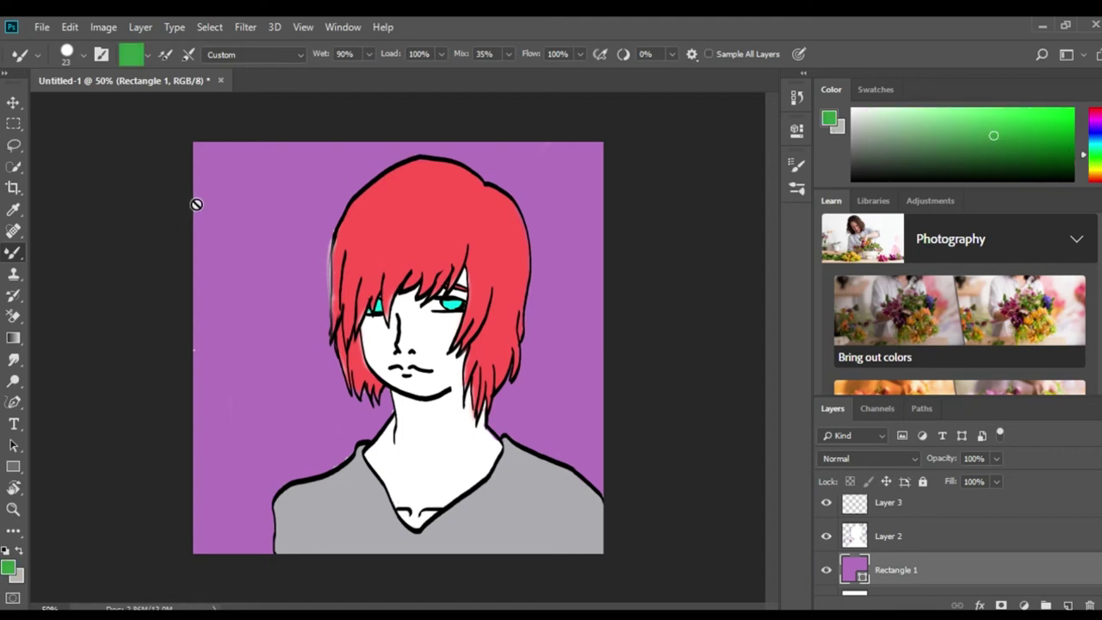
pyautogui.press('[')
pyautogui.click(1067, 605)
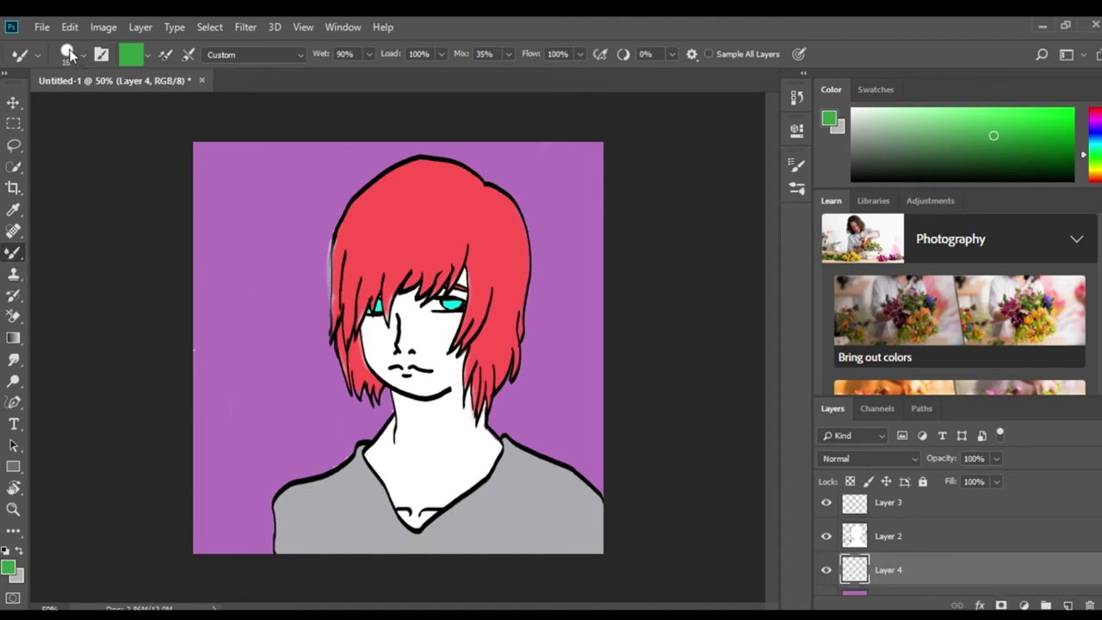
# With a larger Mixer Brush, paint green blobs at the top left, the right side, behind the neck and the left edge.
pyautogui.press(']')
pyautogui.press(']')
pyautogui.press(']')
pyautogui.moveTo(187, 196)
pyautogui.mouseDown()
pyautogui.moveTo(415, 191)
pyautogui.moveTo(245, 195)
pyautogui.mouseUp()
pyautogui.moveTo(597, 385); pyautogui.dragTo(437, 419)
pyautogui.moveTo(615, 457)
pyautogui.mouseDown()
pyautogui.moveTo(591, 382)
pyautogui.moveTo(515, 399)
pyautogui.moveTo(540, 444)
pyautogui.mouseUp()
pyautogui.moveTo(889, 568)
pyautogui.mouseDown()
pyautogui.moveTo(895, 536)
pyautogui.moveTo(895, 570)
pyautogui.mouseUp()
pyautogui.moveTo(195, 389)
pyautogui.mouseDown()
pyautogui.moveTo(229, 478)
pyautogui.moveTo(190, 515)
pyautogui.moveTo(213, 434)
pyautogui.moveTo(198, 506)
pyautogui.mouseUp()
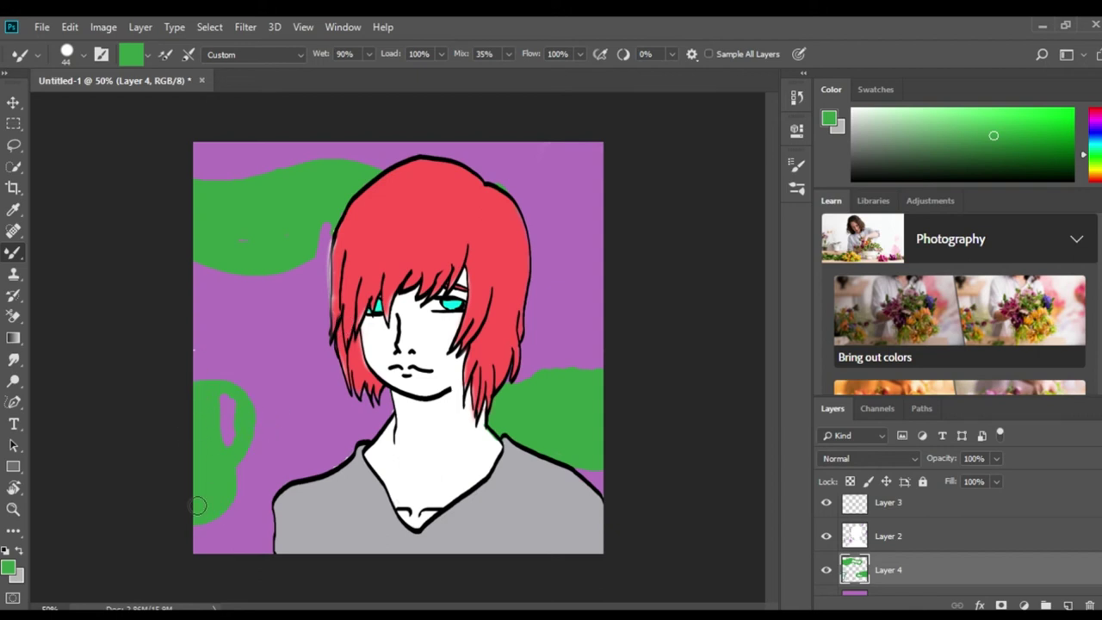
pyautogui.click(10, 316)
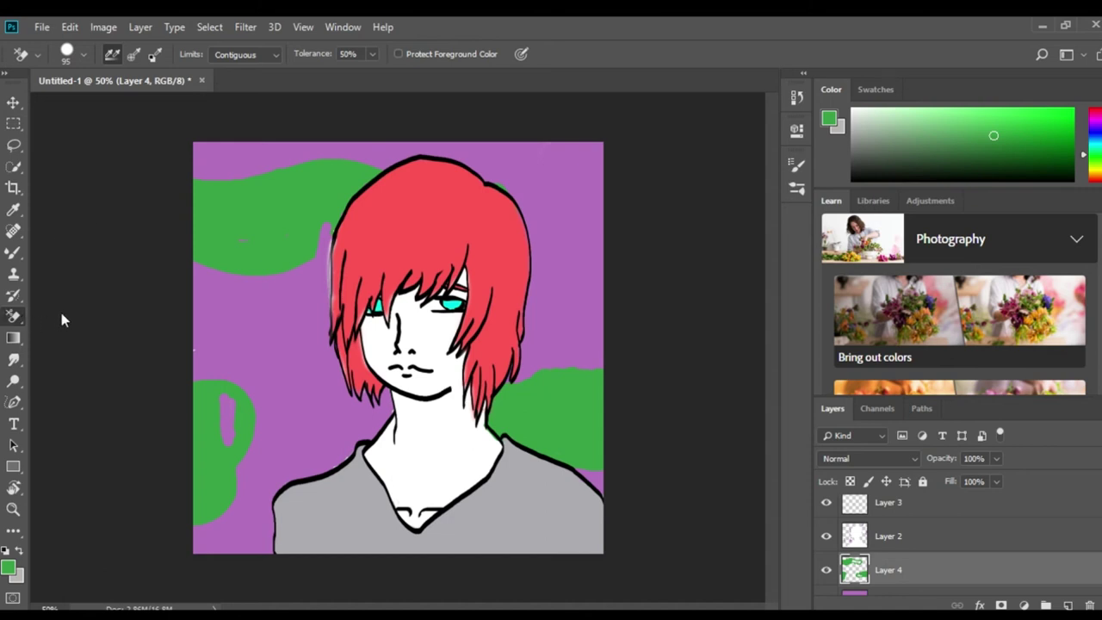
# Try Dissolve and Darken blending on Layer 2, then restore it to Normal.
pyautogui.hotkey('shift', 'e')
pyautogui.hotkey('shift', 'e')
pyautogui.hotkey('alt', ']')
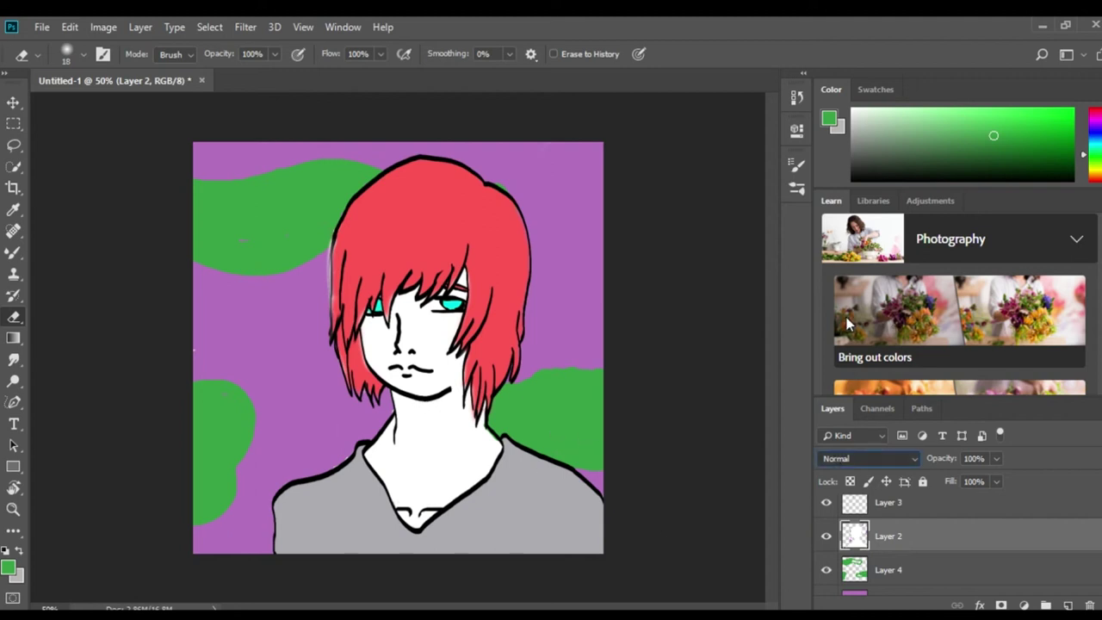
pyautogui.press('Down')
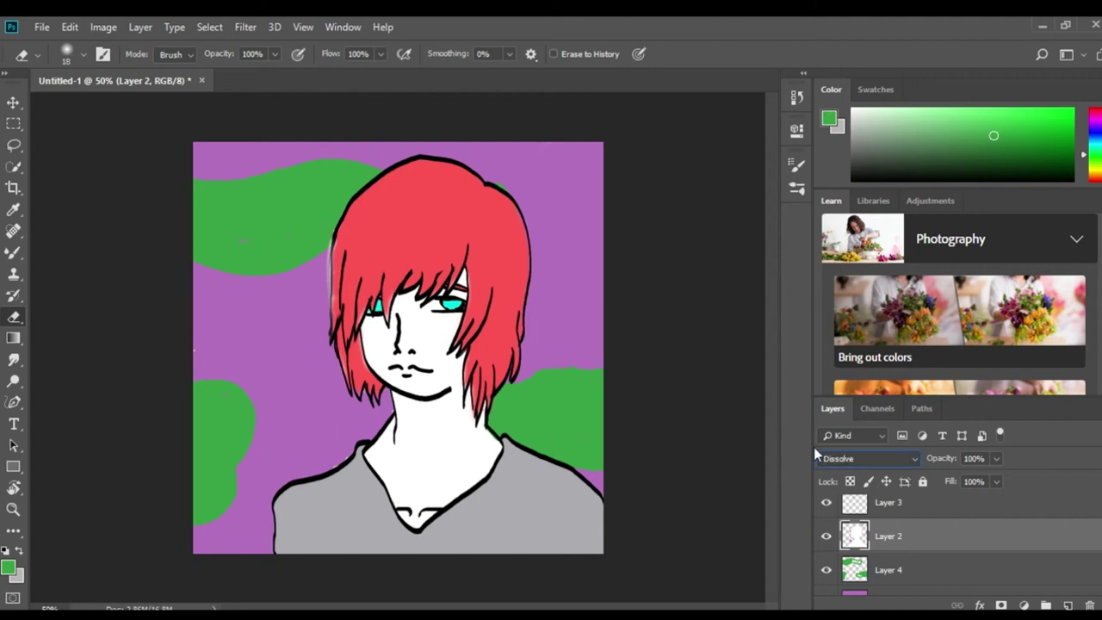
pyautogui.press('Down')
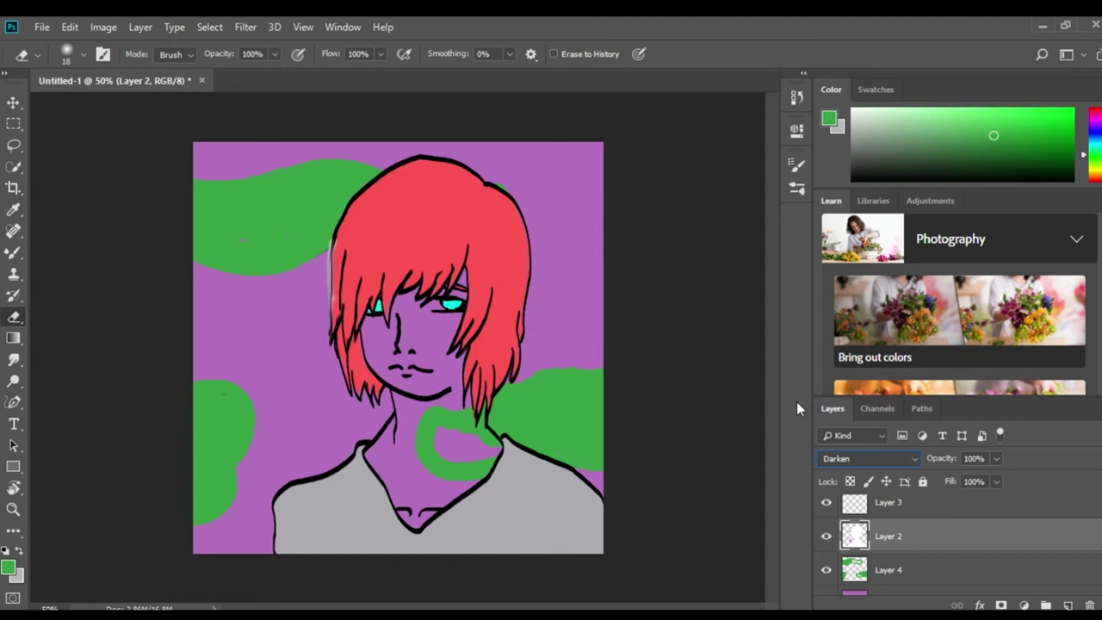
pyautogui.press('Up')
pyautogui.press('Up')
# Step Layer 4's green blobs through blend modes up to Linear Burn, settling on Color Burn.
pyautogui.hotkey('alt', '[')
pyautogui.press('Down')
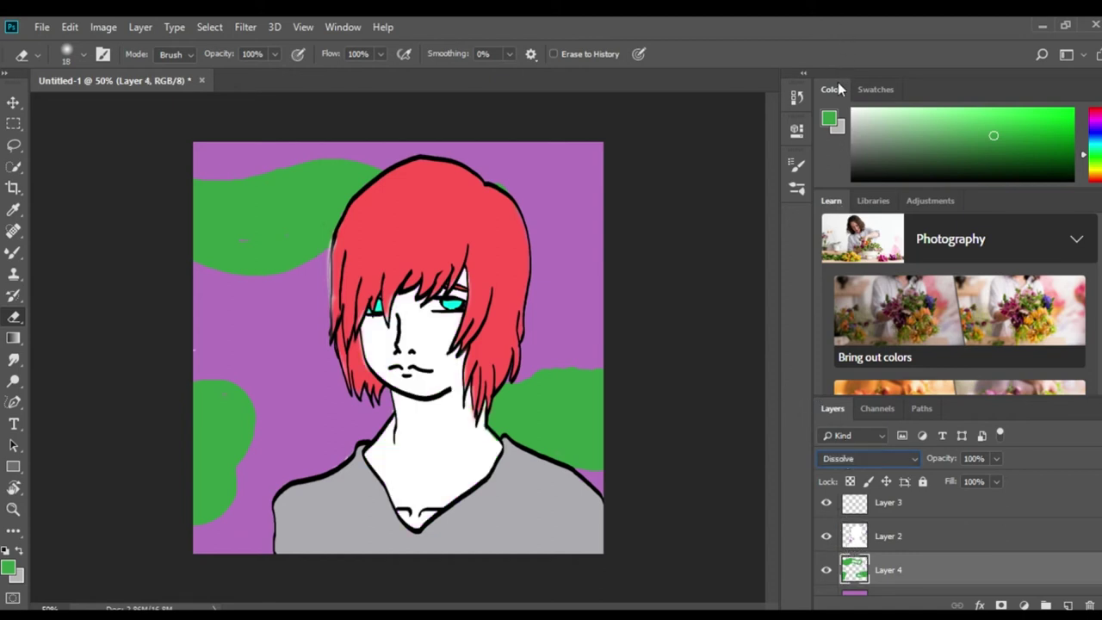
pyautogui.press('Down')
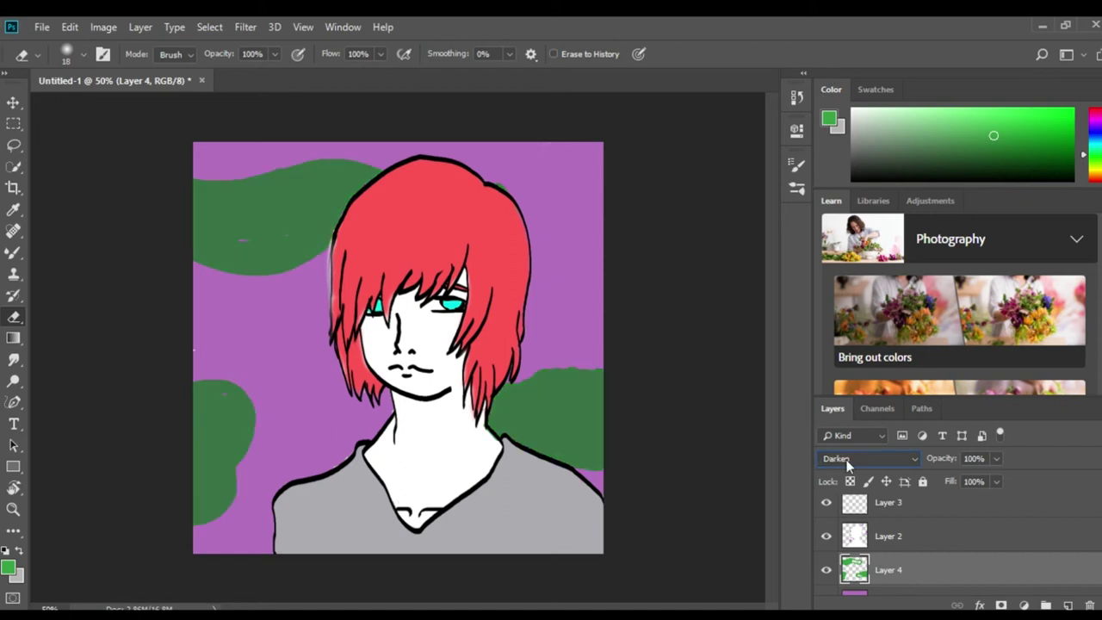
pyautogui.press('Down')
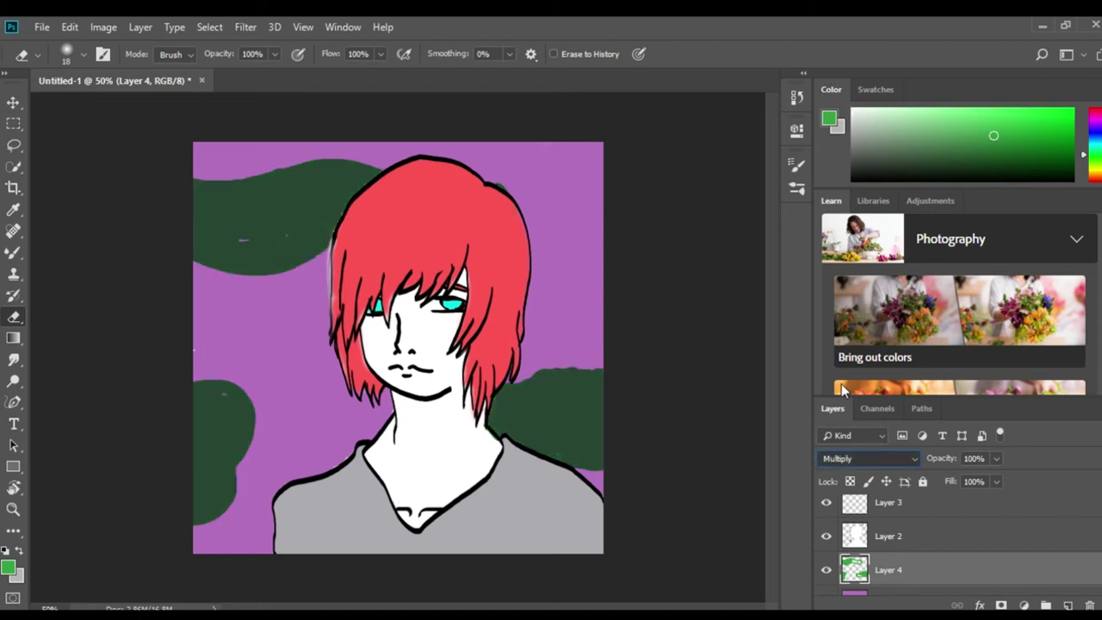
pyautogui.press('Down')
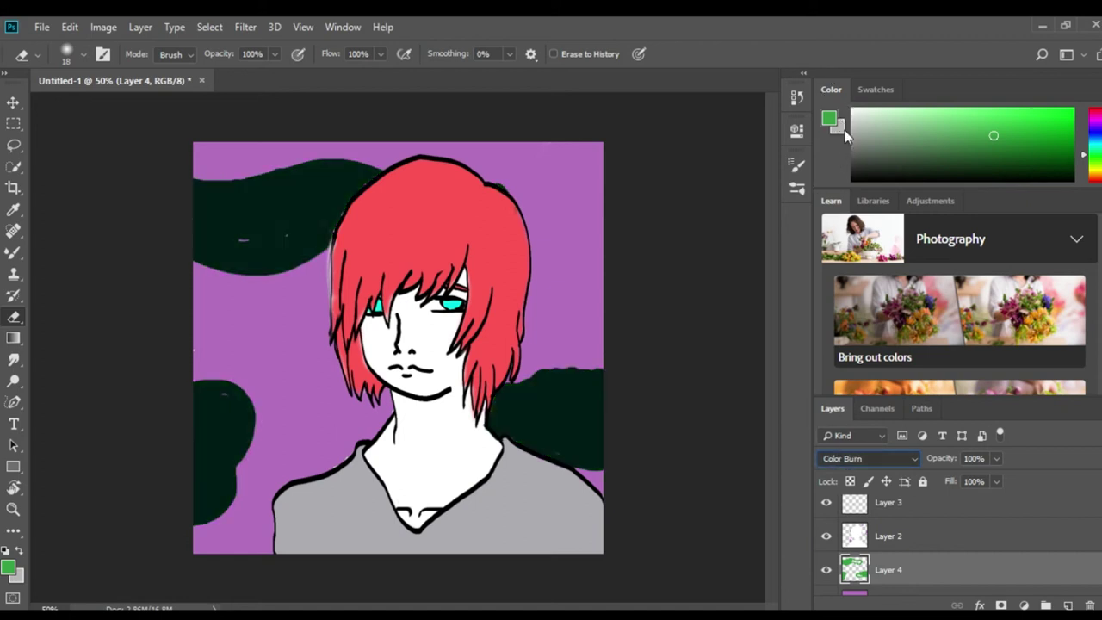
pyautogui.press('Down')
pyautogui.press('Down')
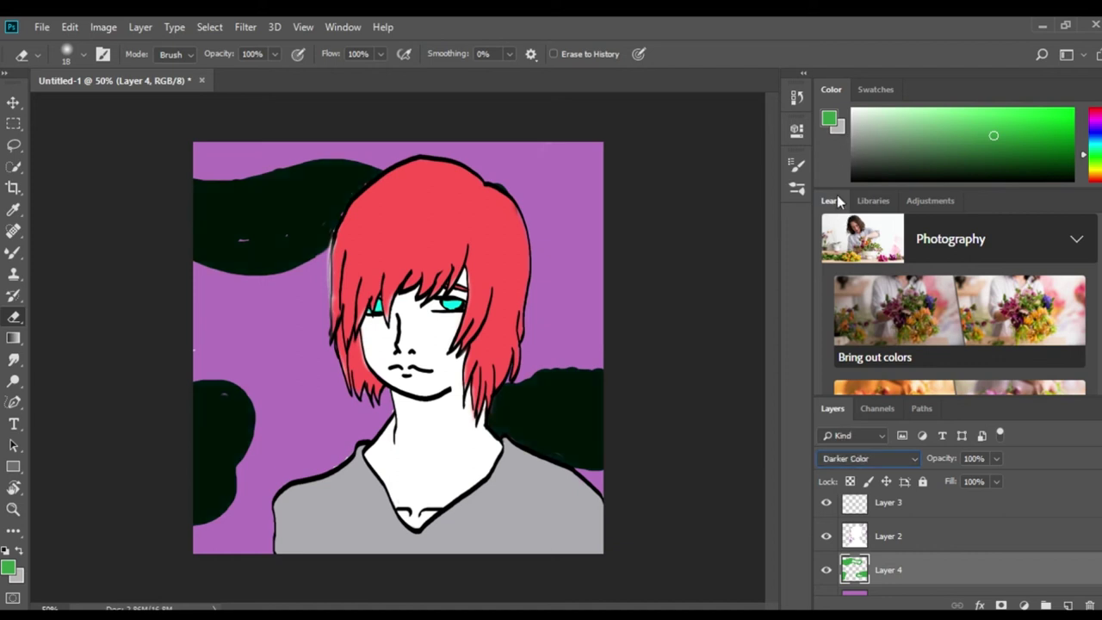
pyautogui.press('Up')
pyautogui.press('Up')
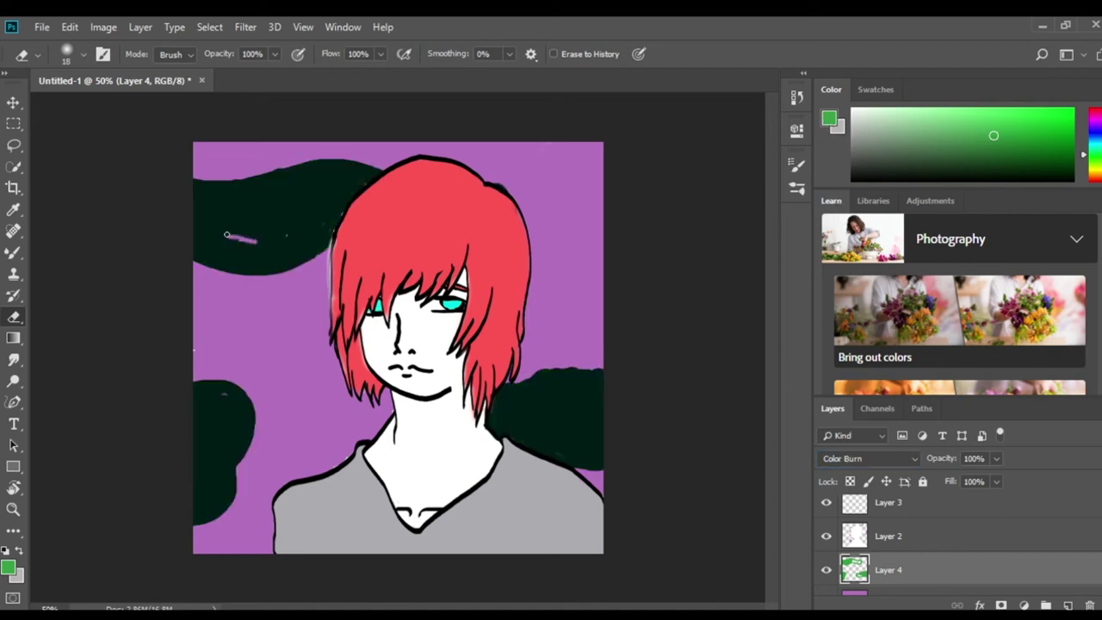
# Smear away stray light marks in the blob and smooth the right blob's top edge.
pyautogui.press('b')
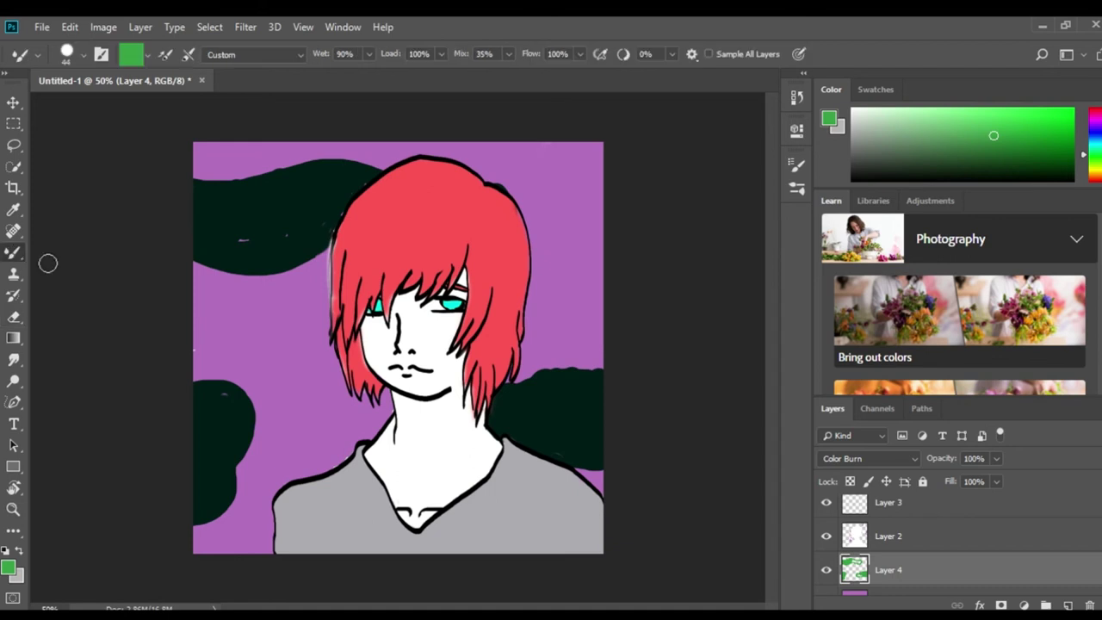
pyautogui.moveTo(253, 229); pyautogui.dragTo(275, 244)
pyautogui.moveTo(571, 376)
pyautogui.mouseDown()
pyautogui.moveTo(526, 387)
pyautogui.moveTo(611, 382)
pyautogui.mouseUp()
# Try Lighter Color, Soft Light and Hard Light blend modes on the blobs layer.
pyautogui.click(867, 458)
pyautogui.click(839, 222)
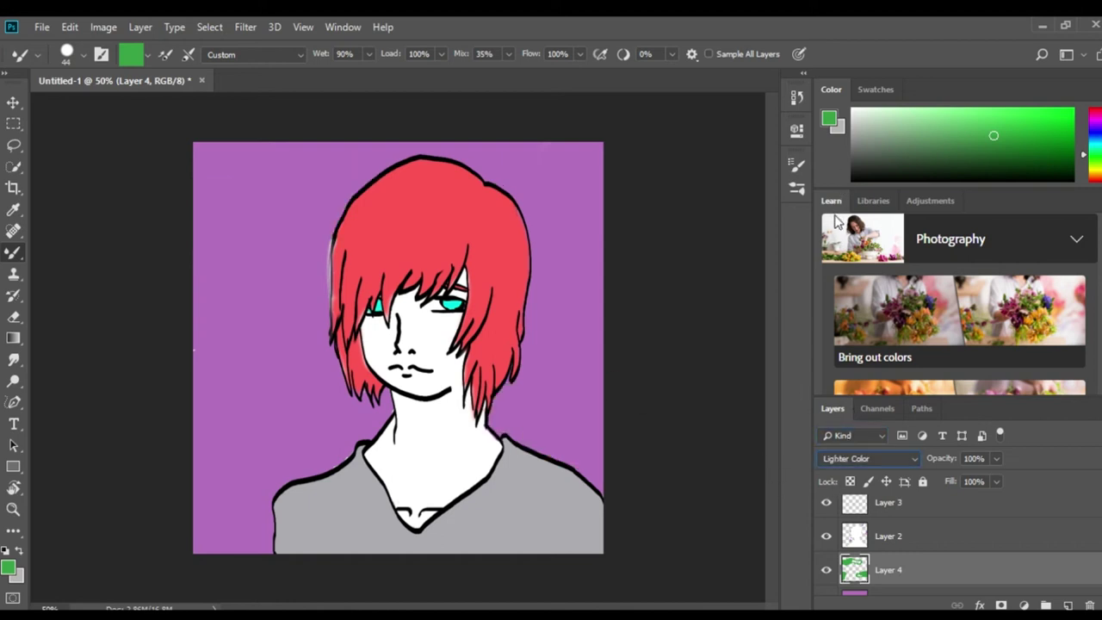
pyautogui.press('Down')
pyautogui.press('Down')
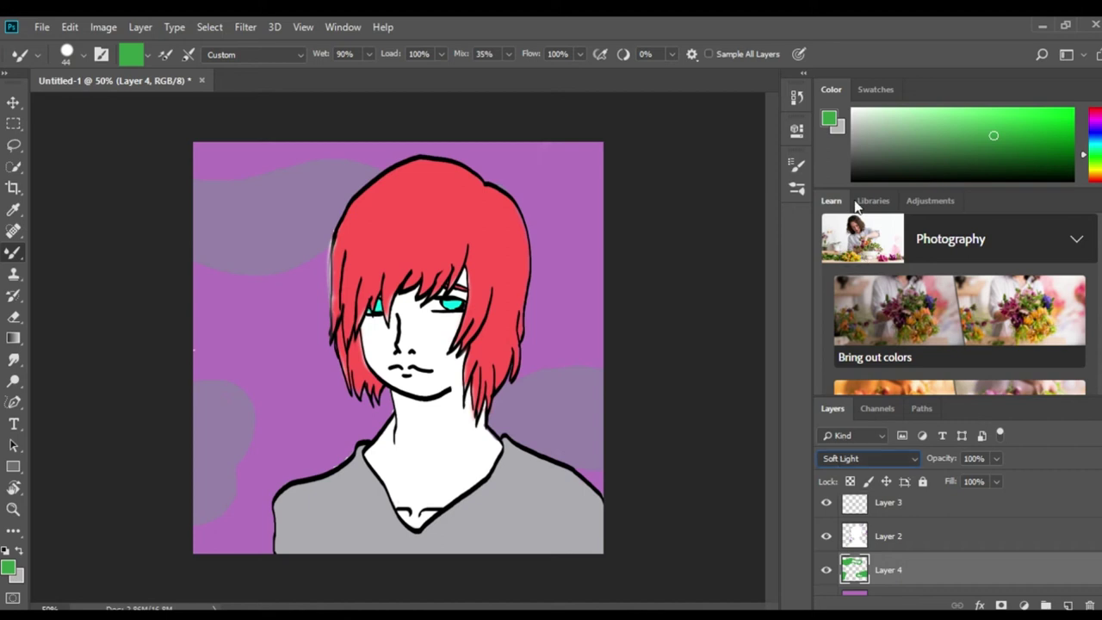
pyautogui.press('Down')
pyautogui.press('Down')
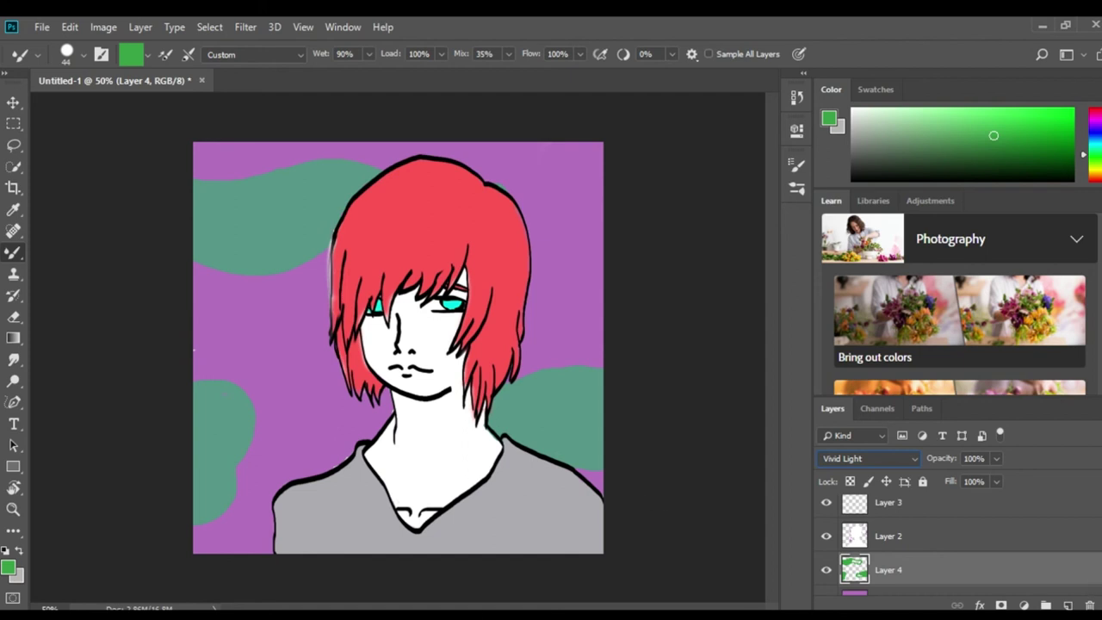
# Select the Trazo layer and add a new empty layer above it.
pyautogui.scroll(-3, 955, 542)
pyautogui.click(929, 514)
pyautogui.click(1067, 605)
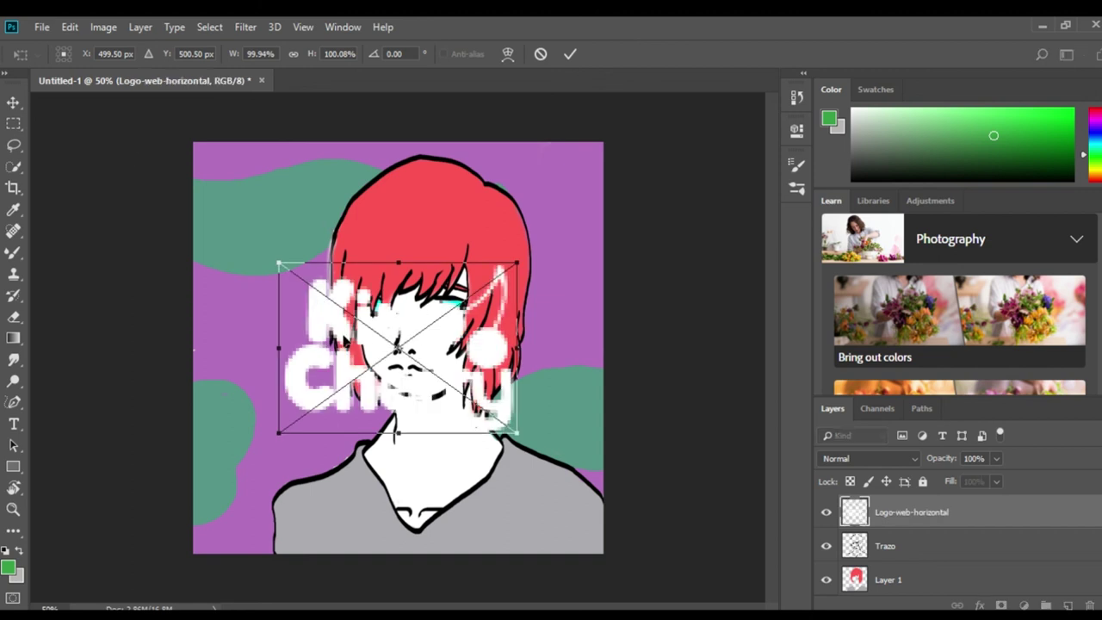
# Drag the Kimo Cherry logo to the lower-left corner, shrink it to about 70%, and commit.
pyautogui.moveTo(410, 340); pyautogui.dragTo(320, 464)
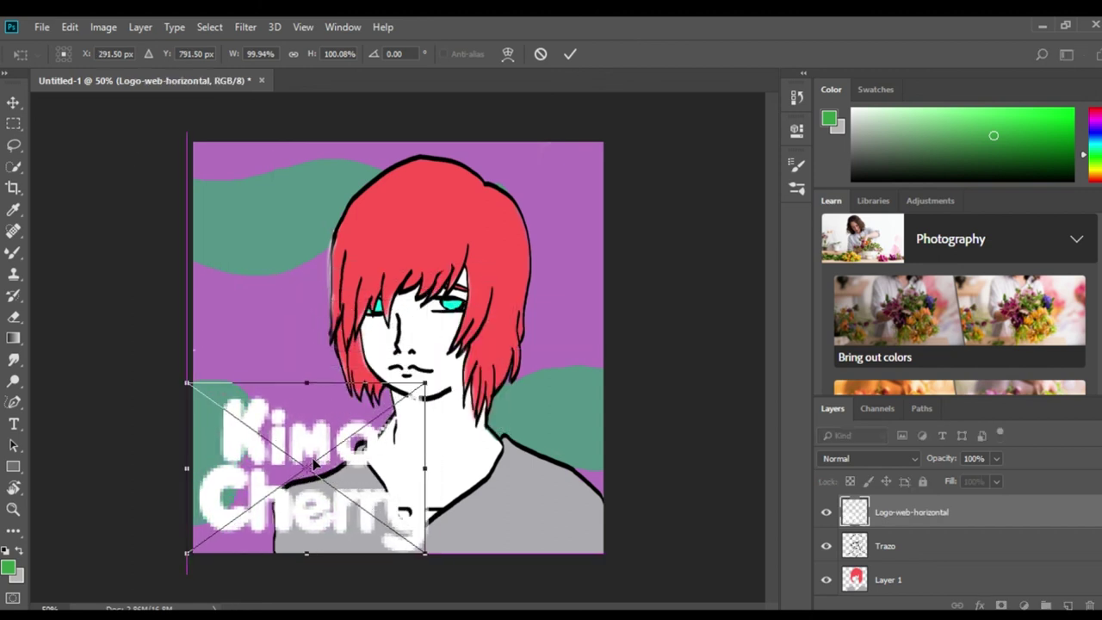
pyautogui.moveTo(430, 382); pyautogui.dragTo(361, 438)
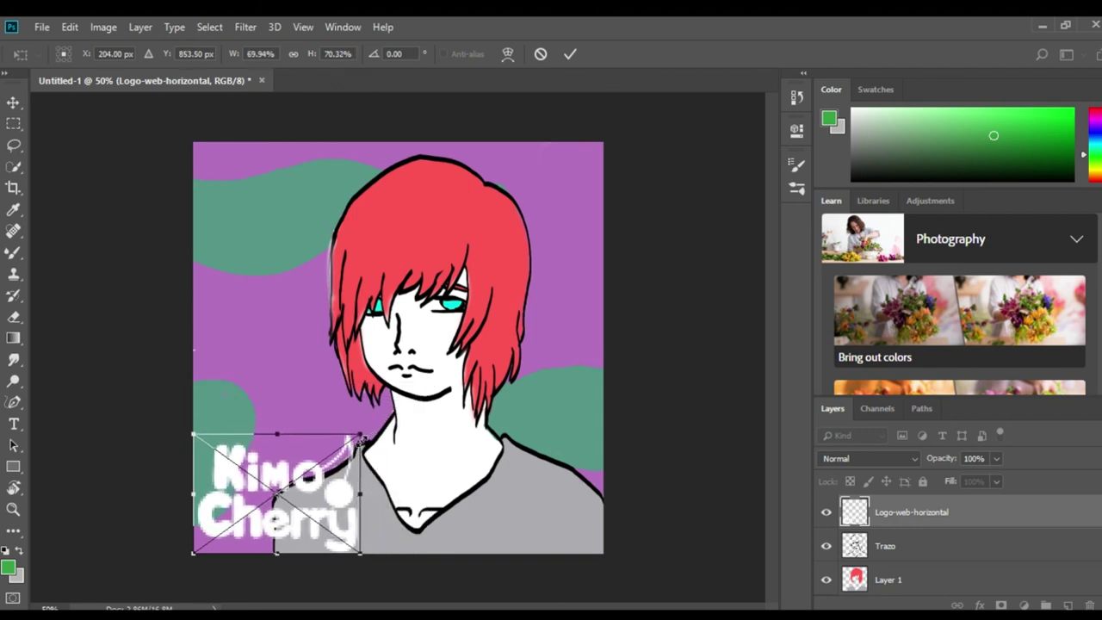
pyautogui.click(569, 54)
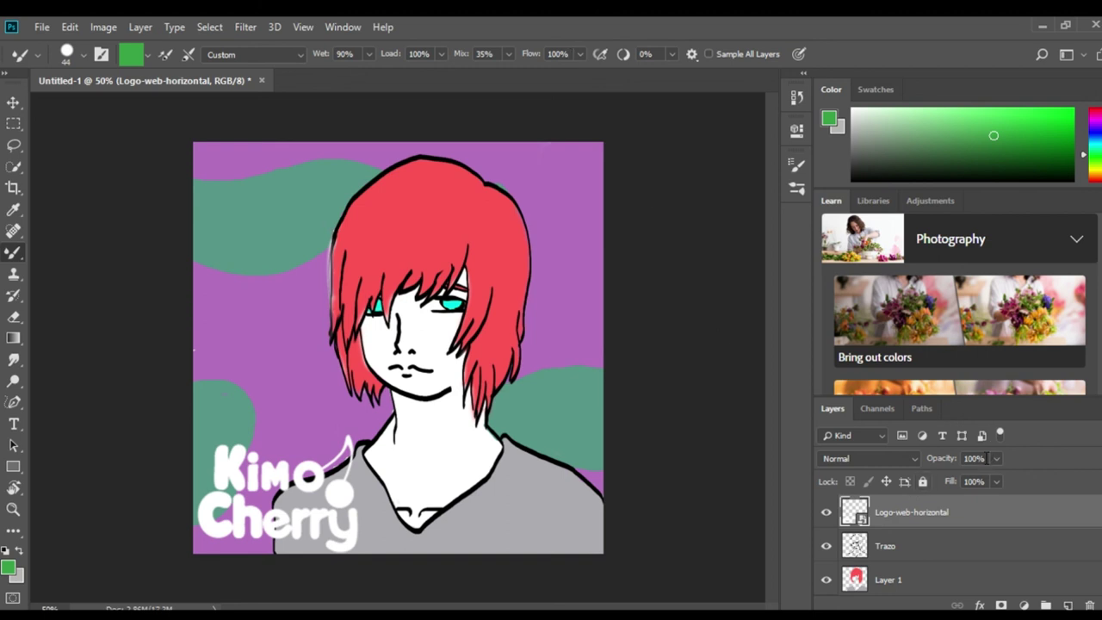
pyautogui.click(976, 457)
pyautogui.write('2')
# Set the logo layer to 40% opacity and move it to the upper right over the hair.
pyautogui.moveTo(962, 458); pyautogui.dragTo(957, 458)
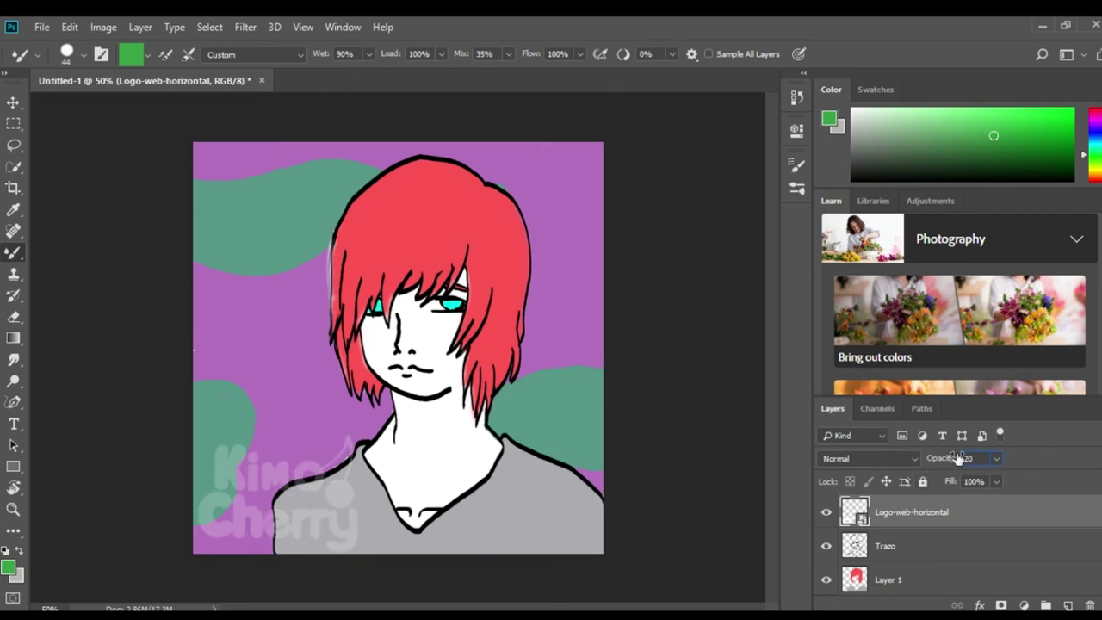
pyautogui.write('40')
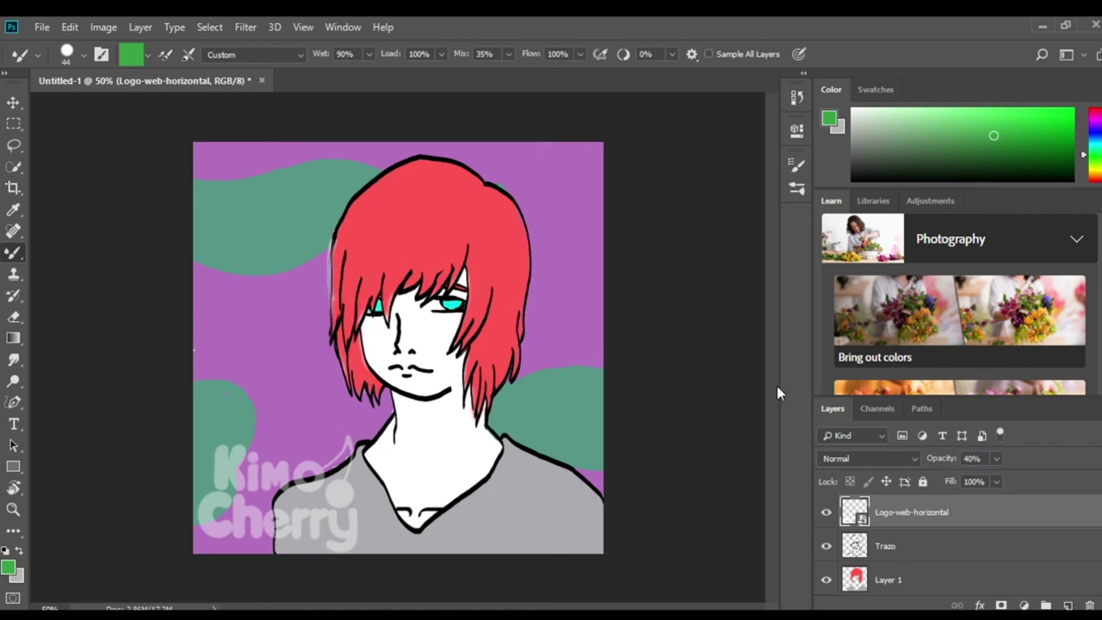
pyautogui.write('v')
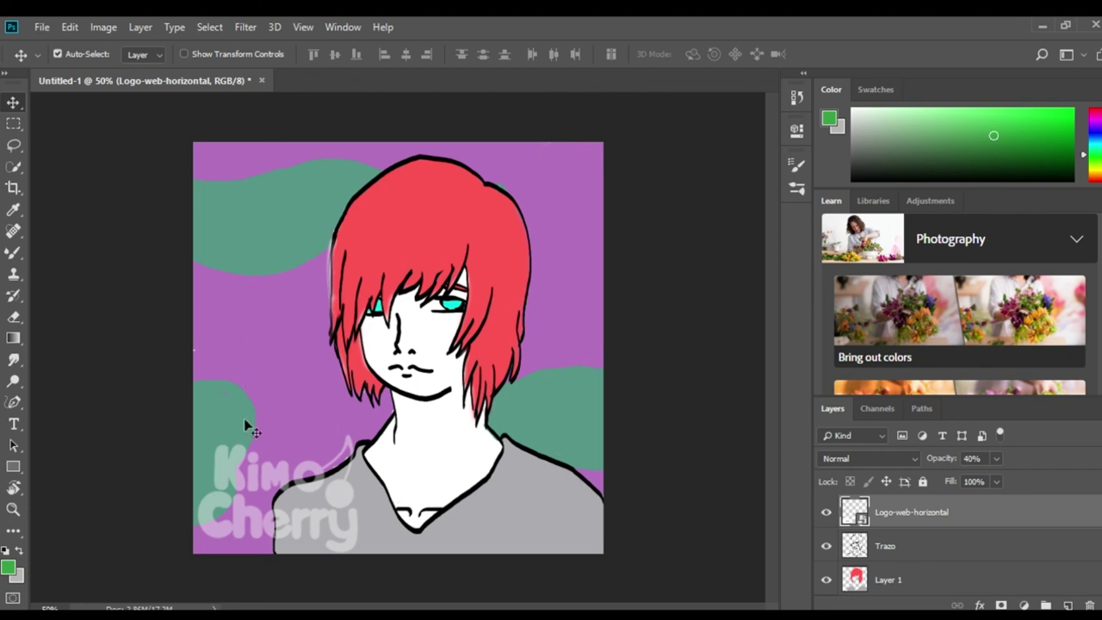
pyautogui.moveTo(215, 469)
pyautogui.mouseDown()
pyautogui.moveTo(482, 211)
pyautogui.moveTo(432, 185)
pyautogui.mouseUp()
pyautogui.click(669, 456)
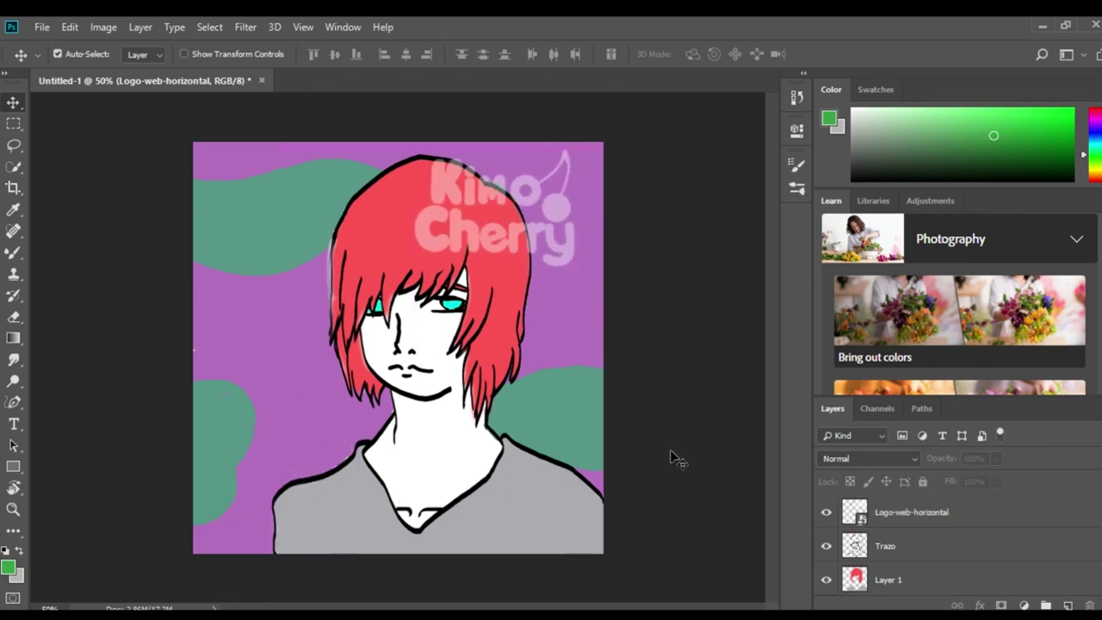
pyautogui.click(40, 25)
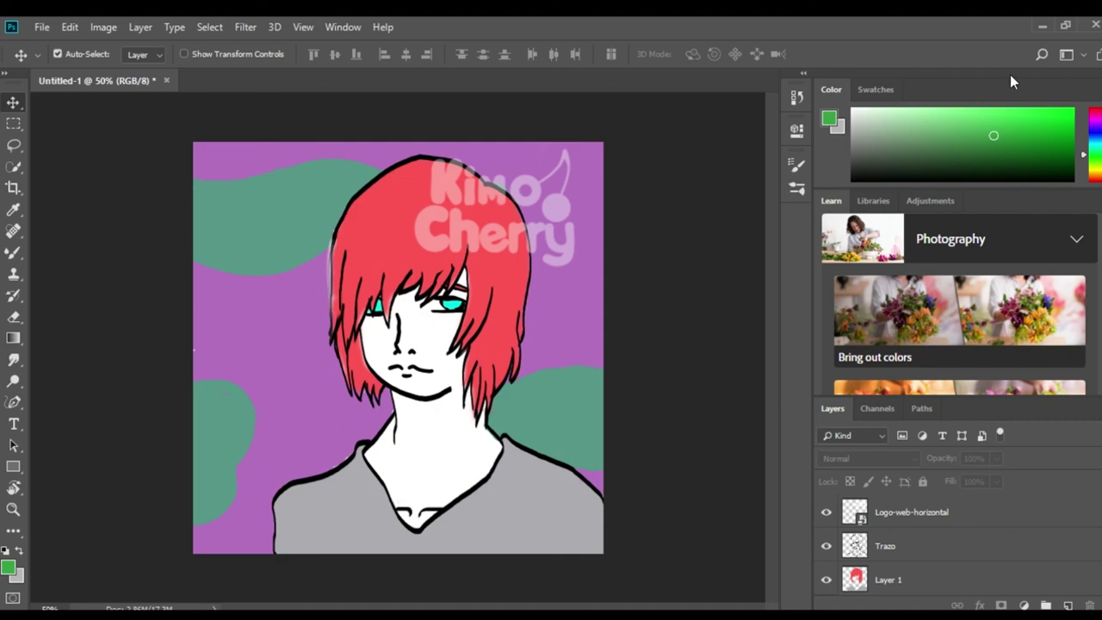